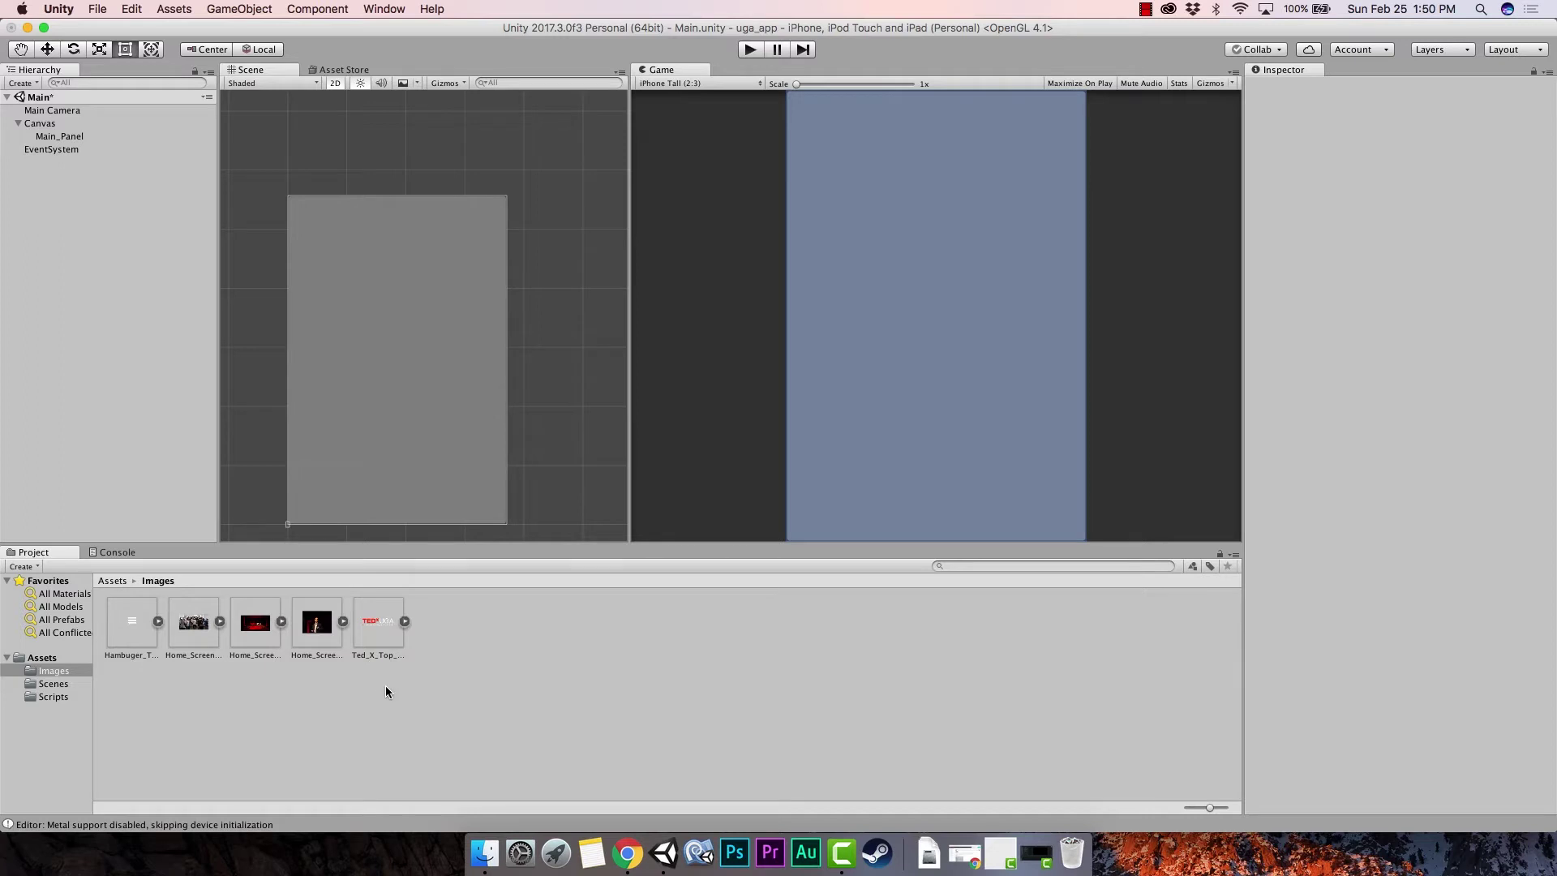
Set the Ted_X_Top_Right image's import settings to Multiple sprite mode, 1024 max size and High Quality compression, and apply them.
left_click(375, 630)
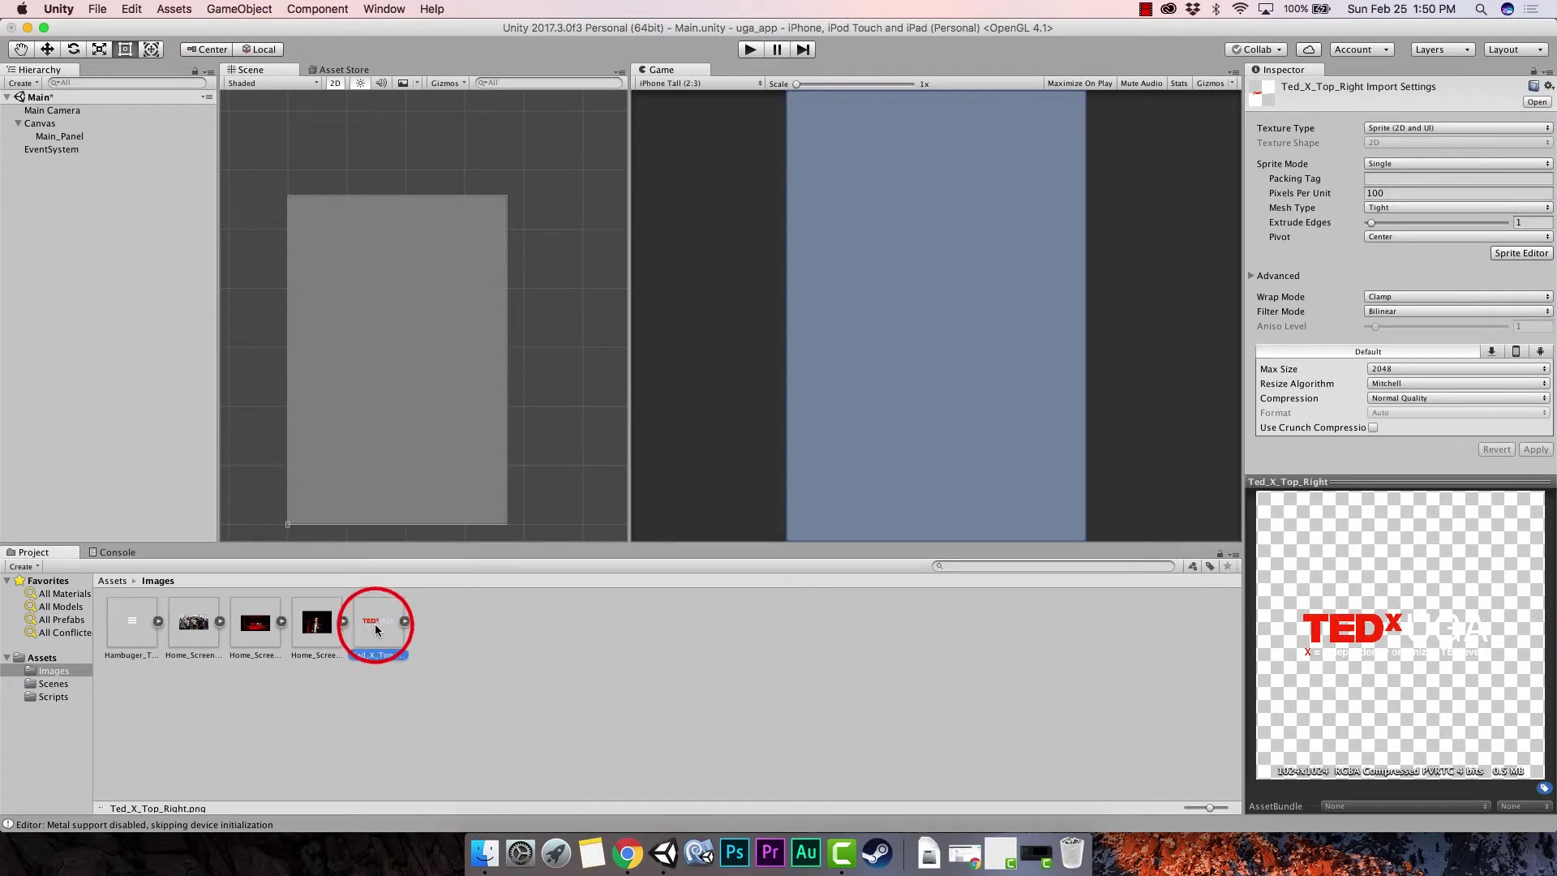
left_click(1404, 165)
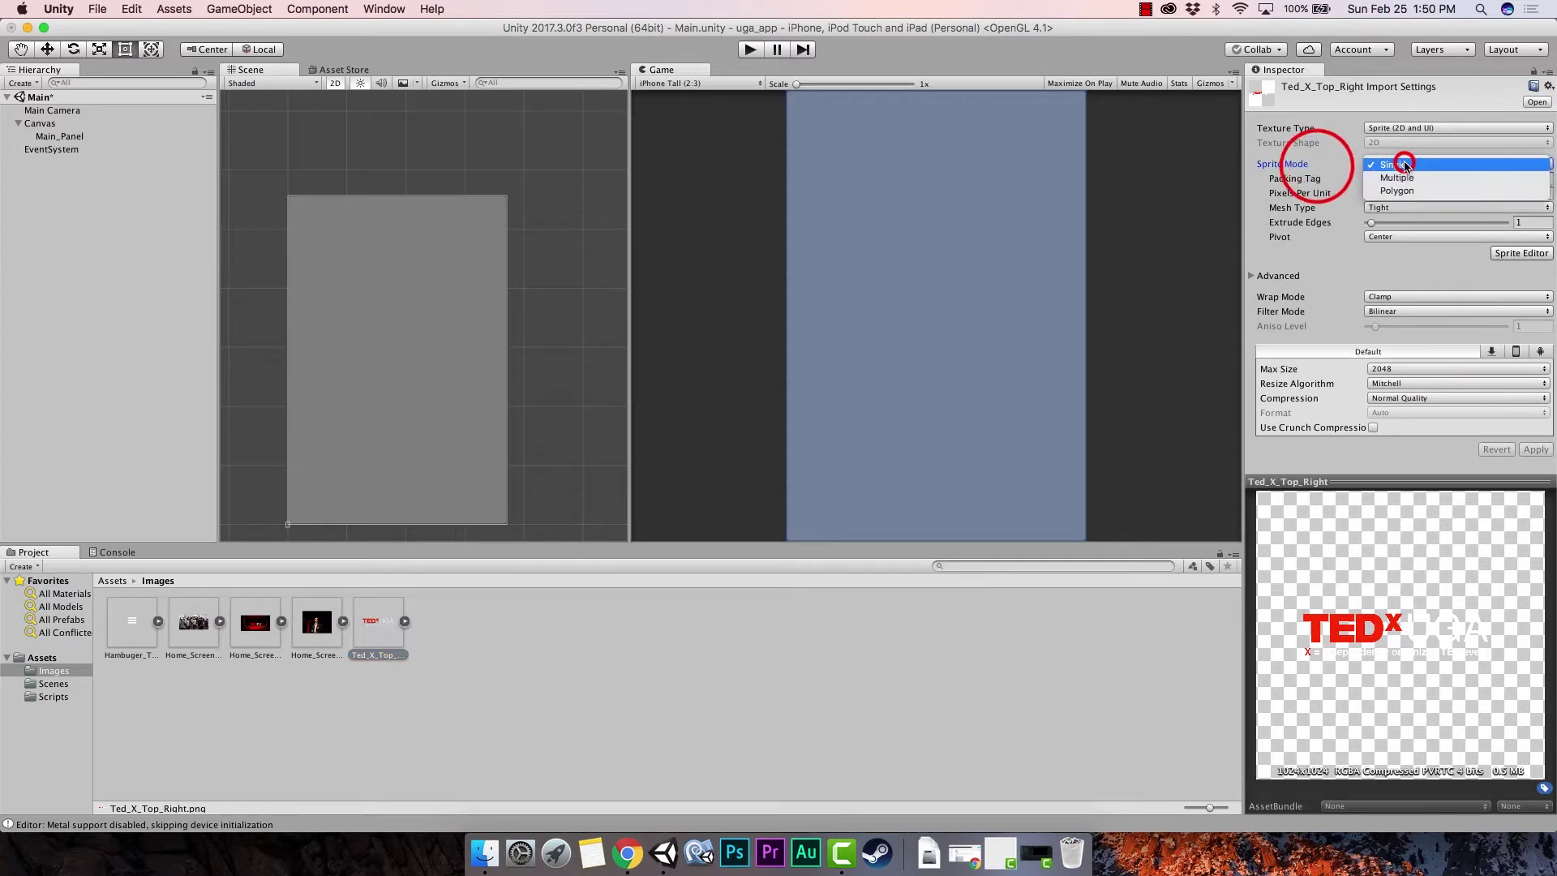
left_click(1413, 178)
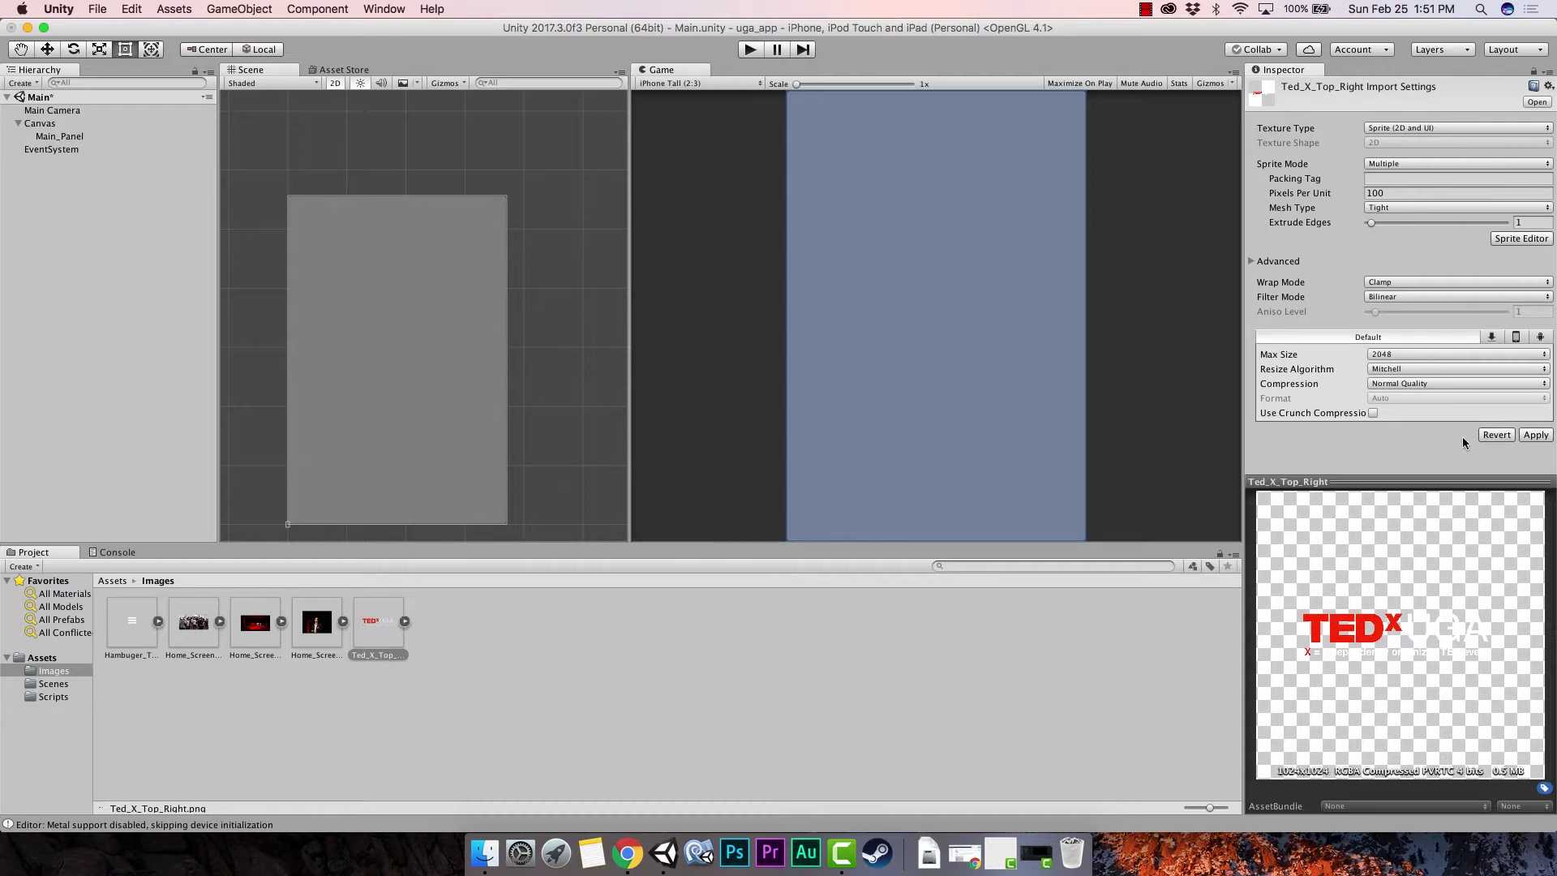
left_click(1418, 354)
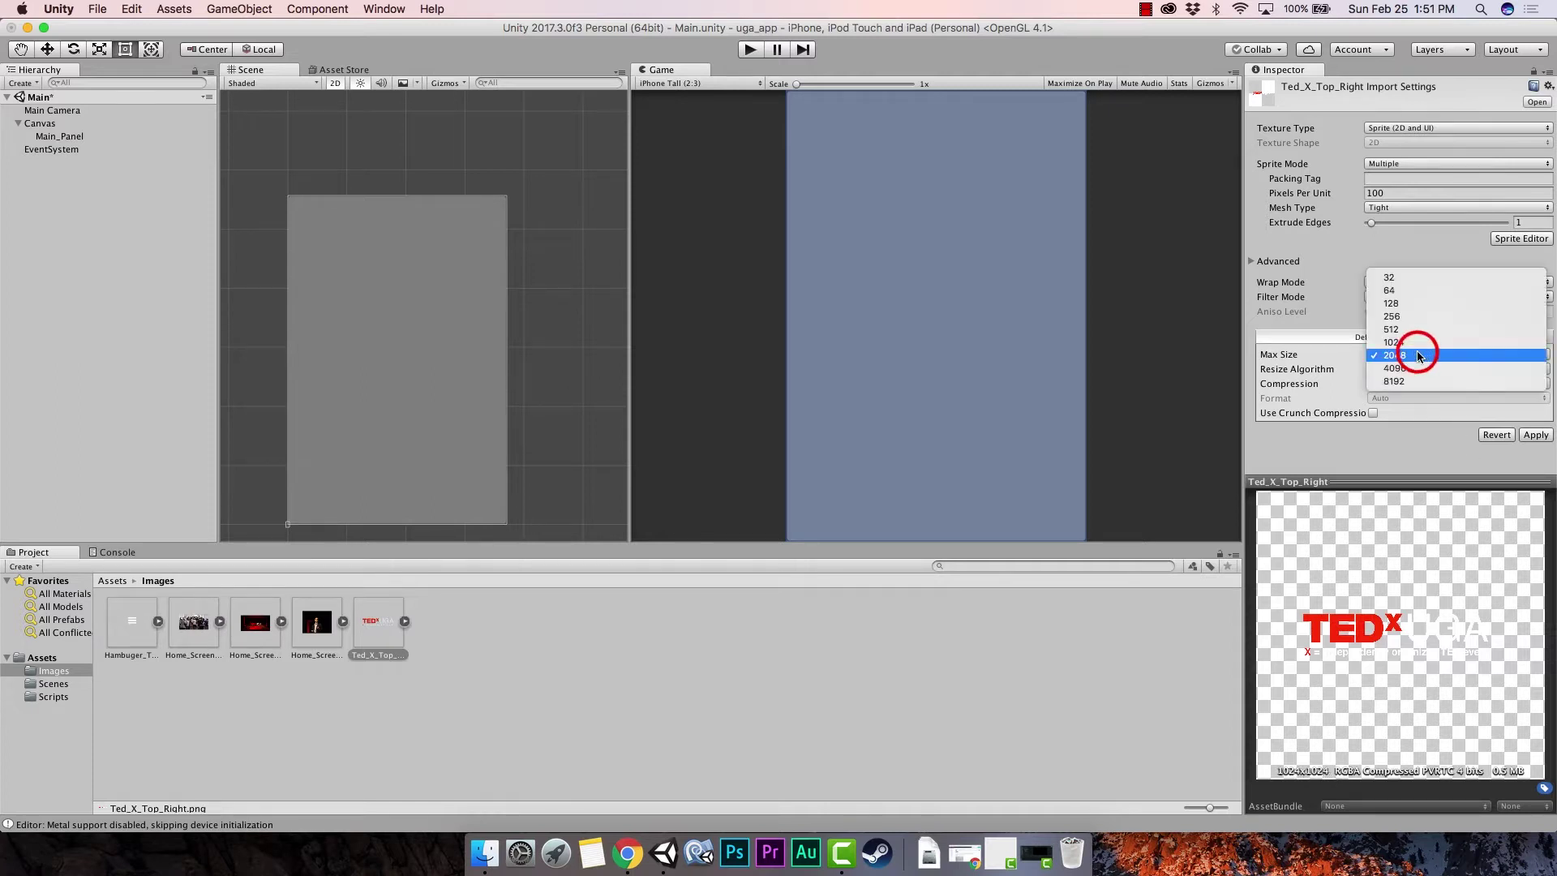
left_click(1418, 342)
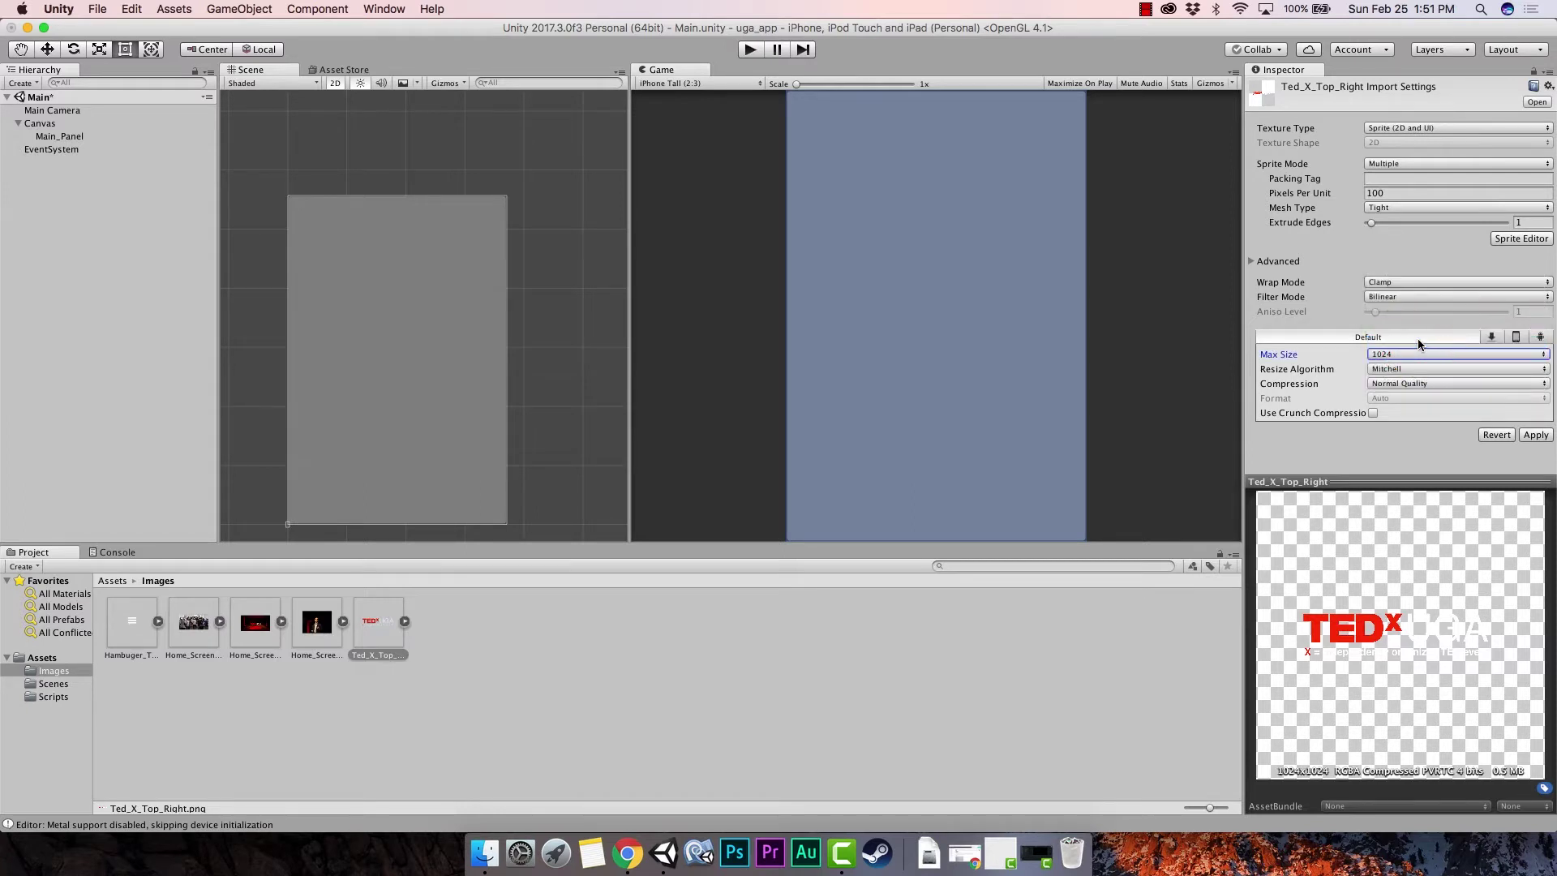
left_click(1416, 384)
left_click(1432, 399)
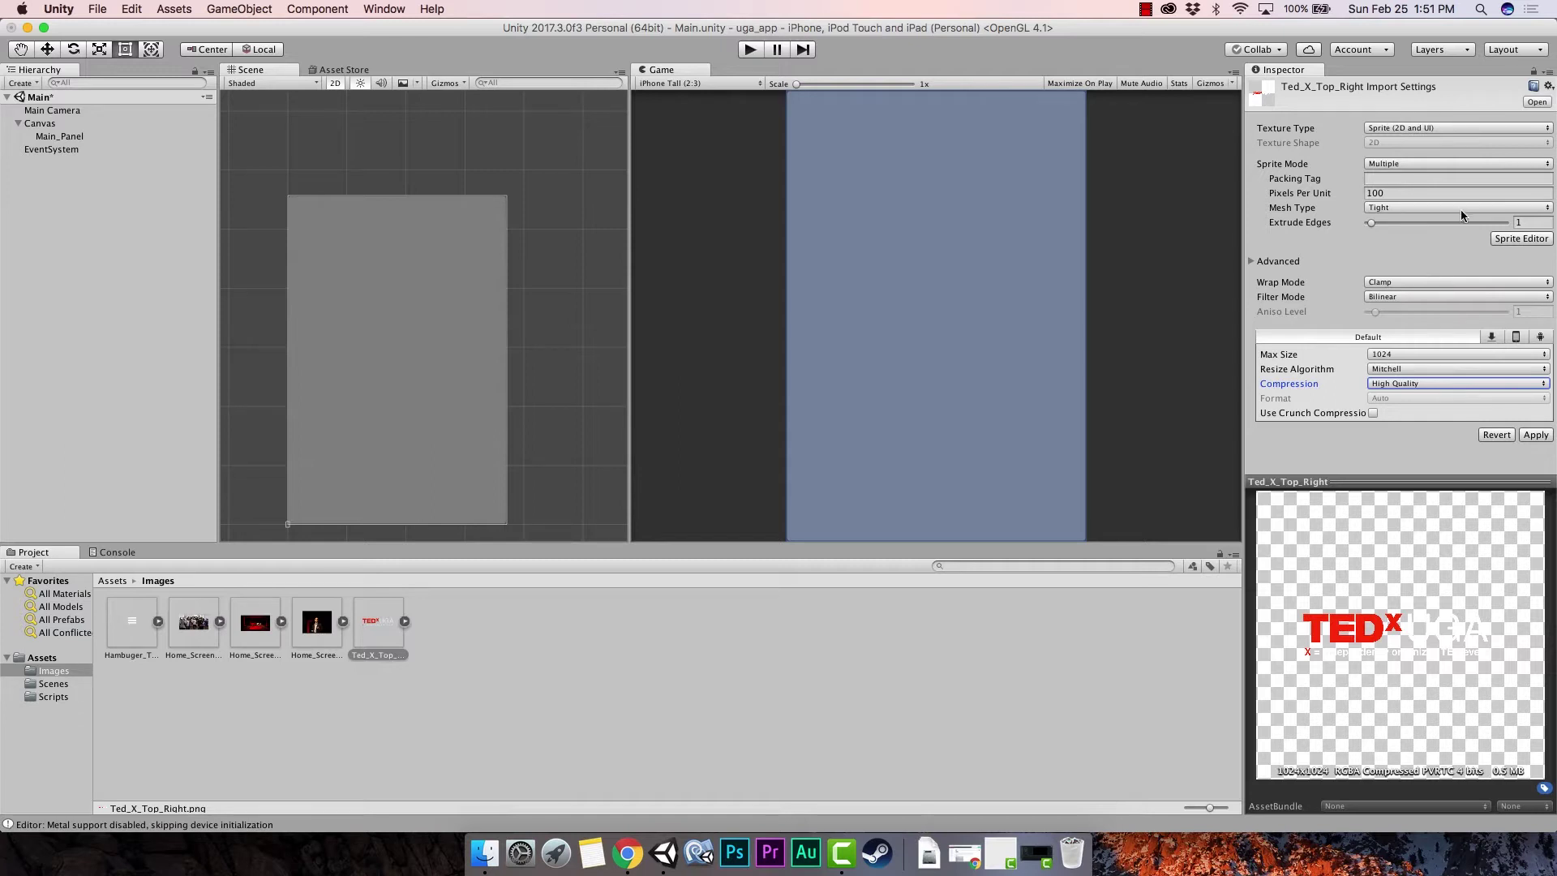
left_click(1536, 435)
Open Ted_X_Top_Right in the Sprite Editor and dock the editor between the Scene and Asset Store views, widening that area.
left_click(390, 626)
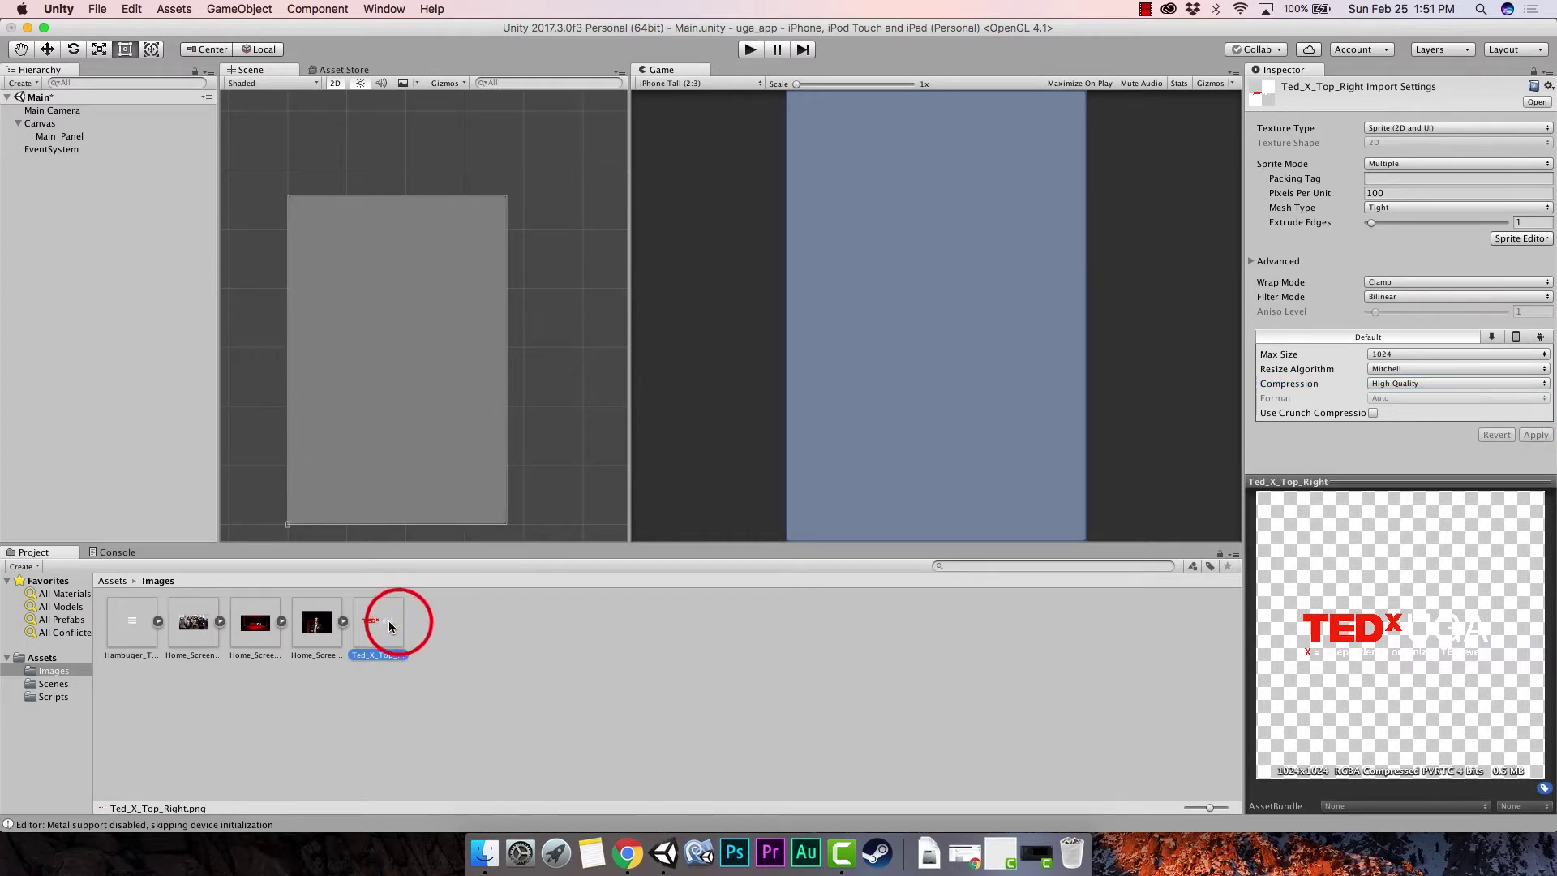
left_click(1522, 238)
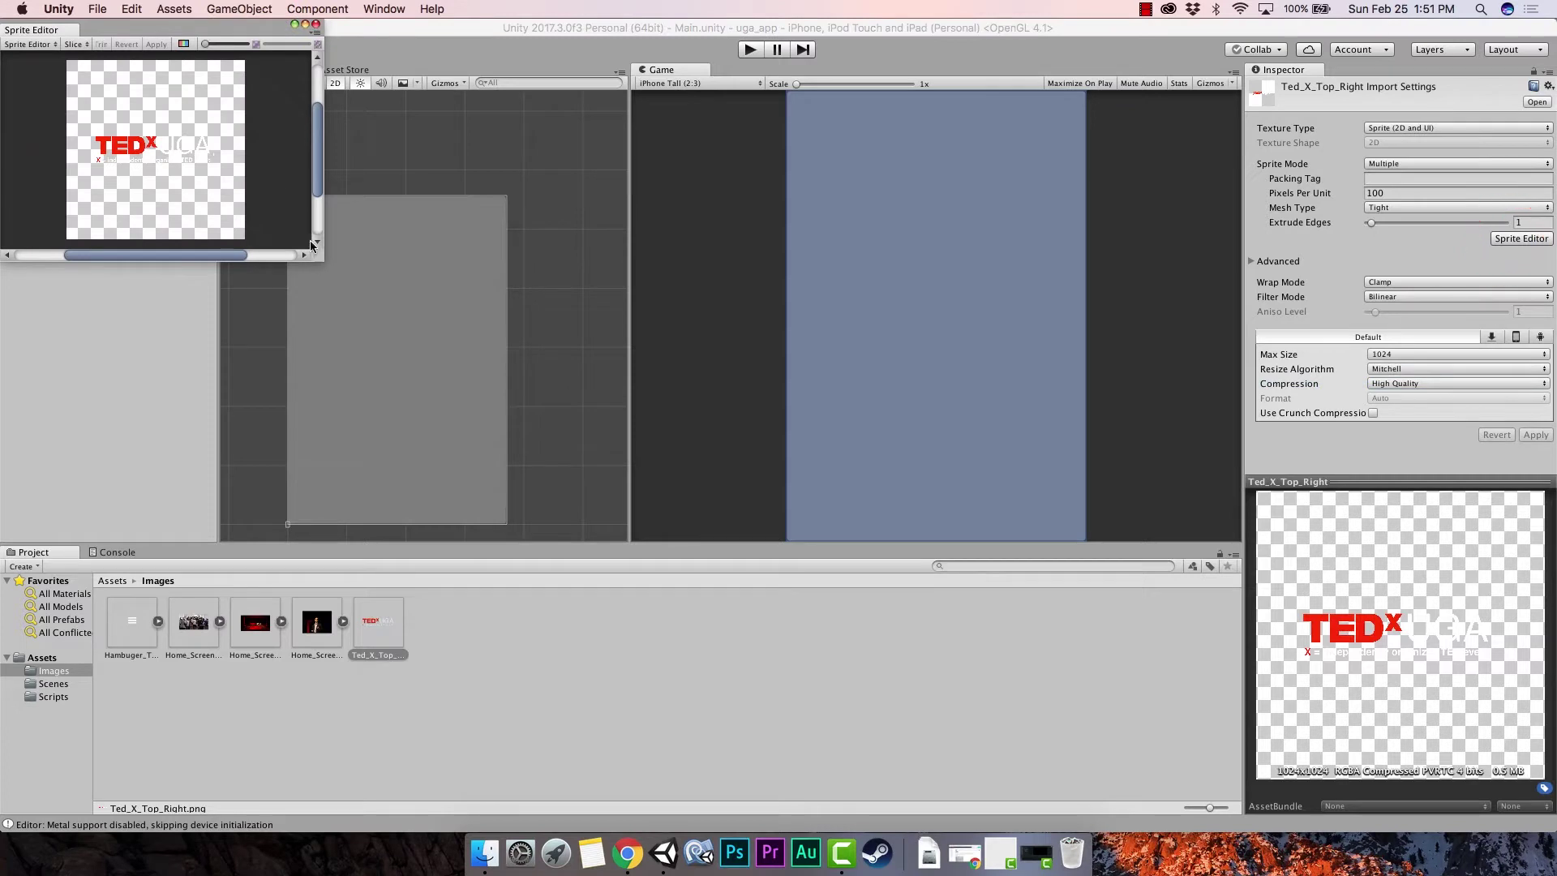
left_click_drag(323, 259, 837, 649)
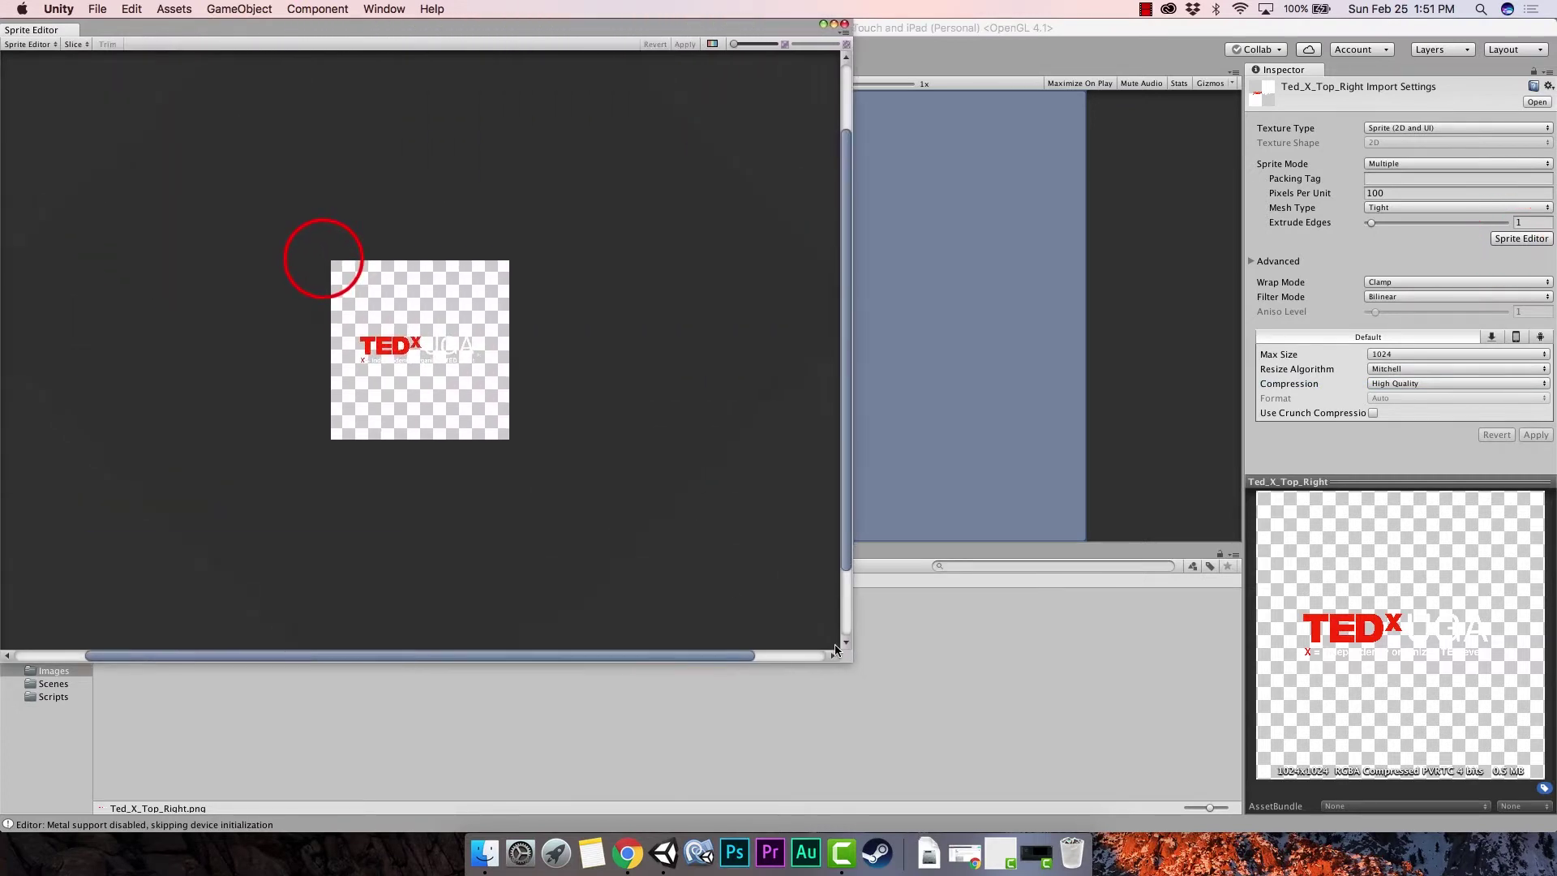
left_click_drag(32, 37, 927, 112)
left_click_drag(654, 73, 315, 73)
left_click_drag(629, 281, 744, 286)
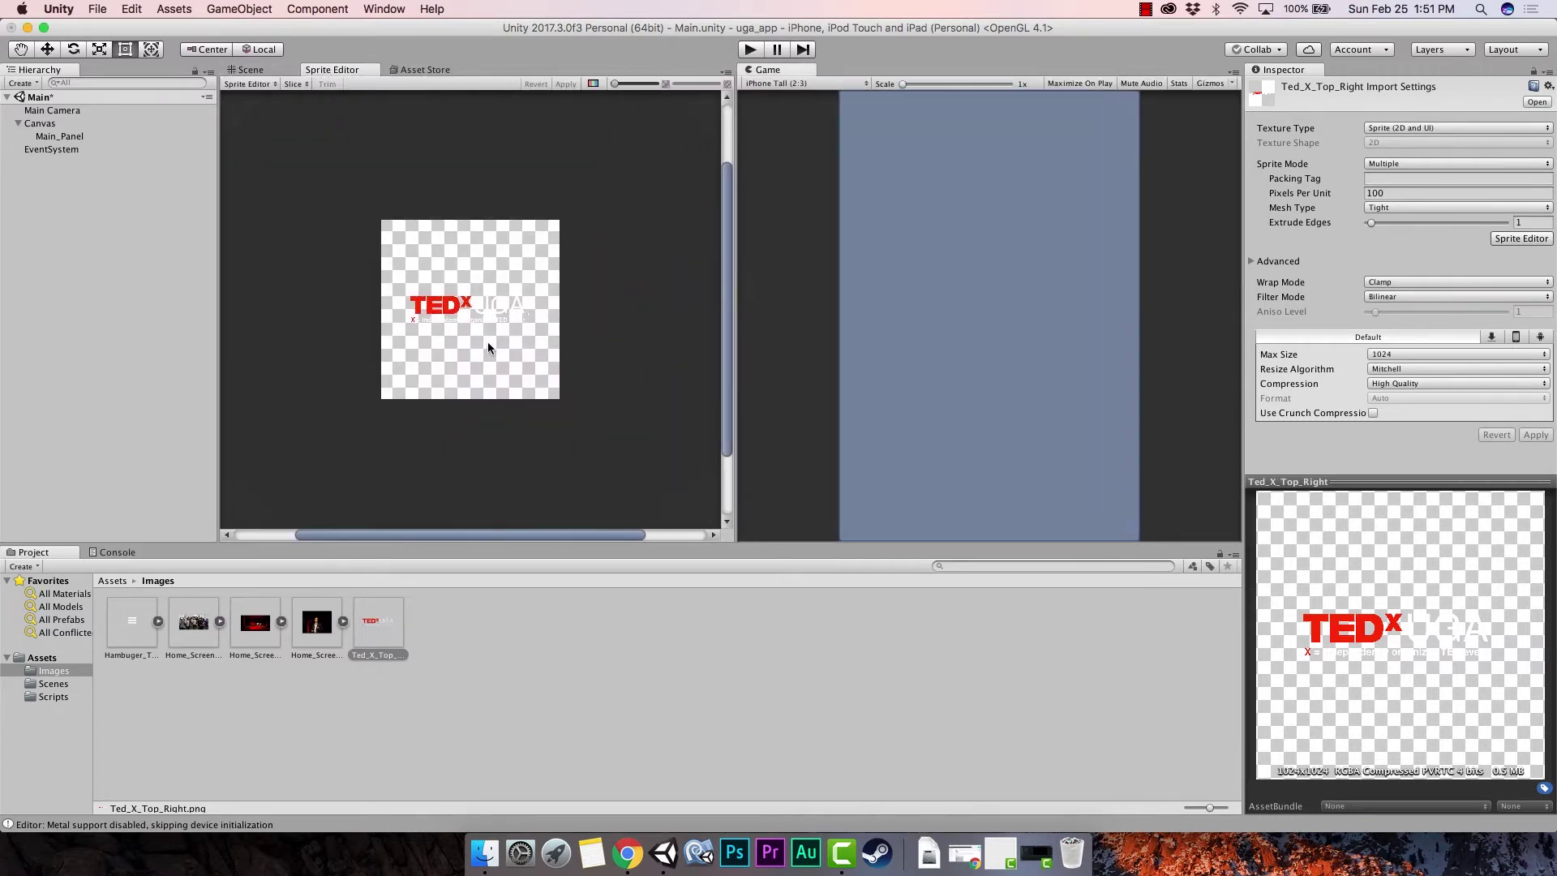
scroll(488, 345, "up", 5)
left_click_drag(727, 302, 727, 277)
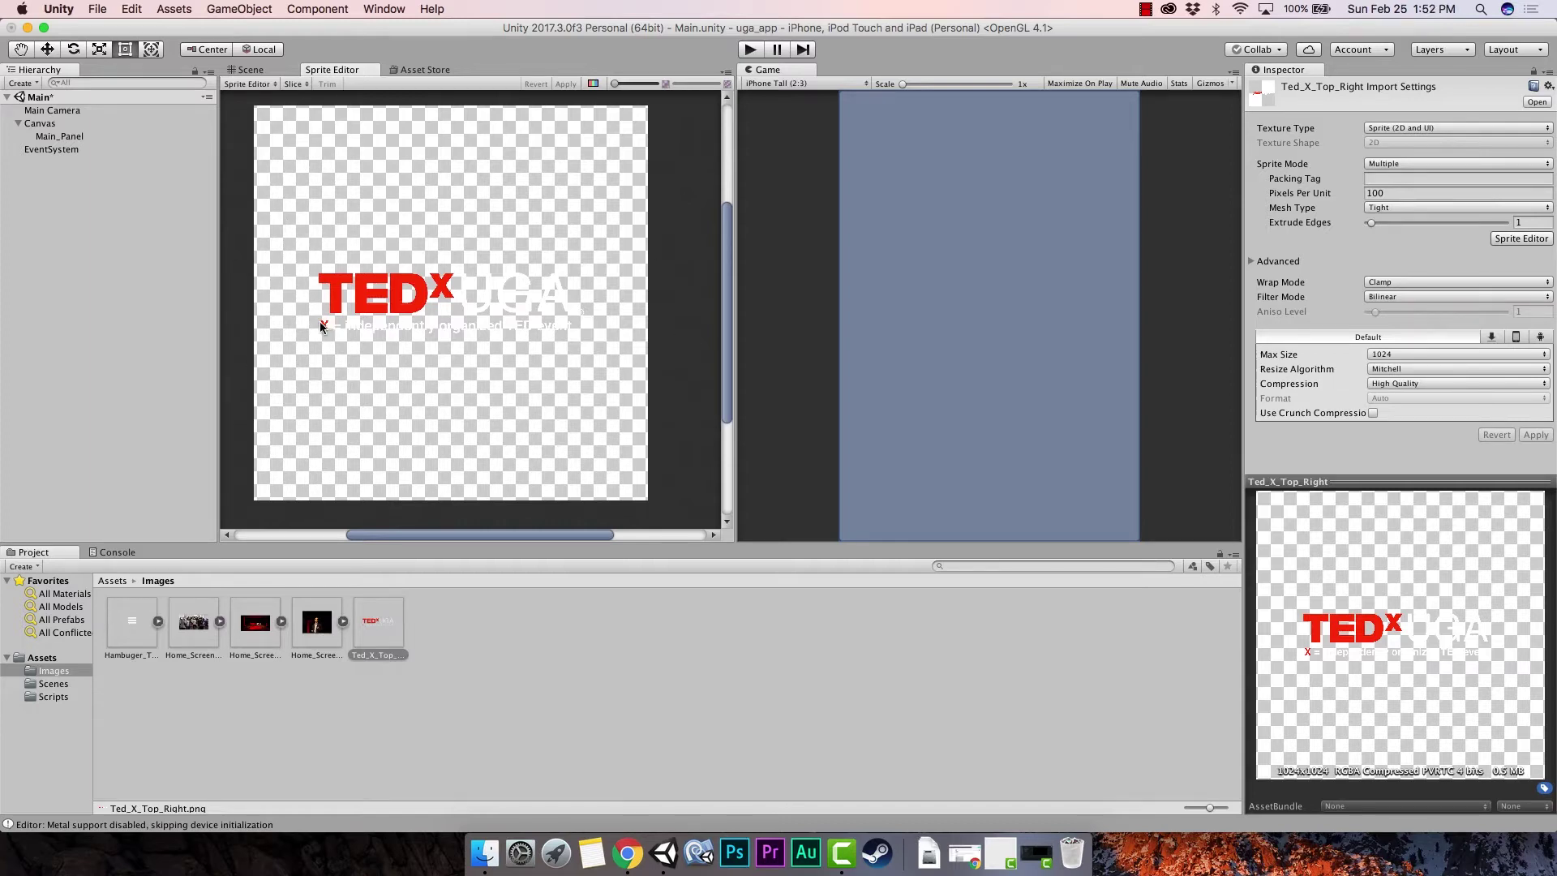
left_click_drag(304, 258, 590, 344)
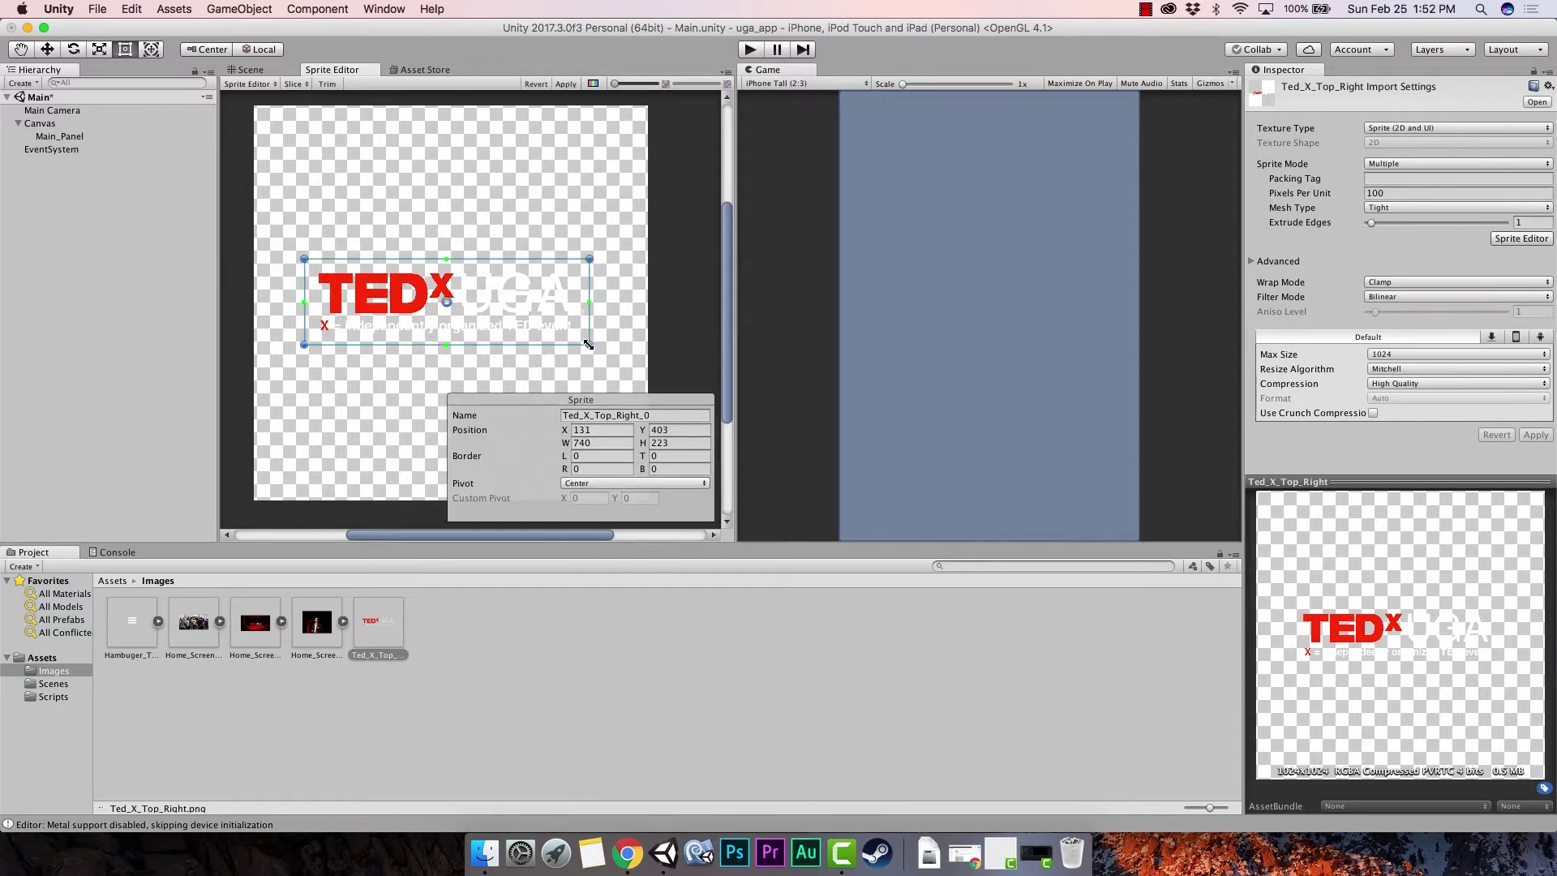
left_click(448, 345)
left_click_drag(448, 344, 447, 334)
left_click(589, 296)
left_click_drag(588, 296, 585, 296)
key("Escape")
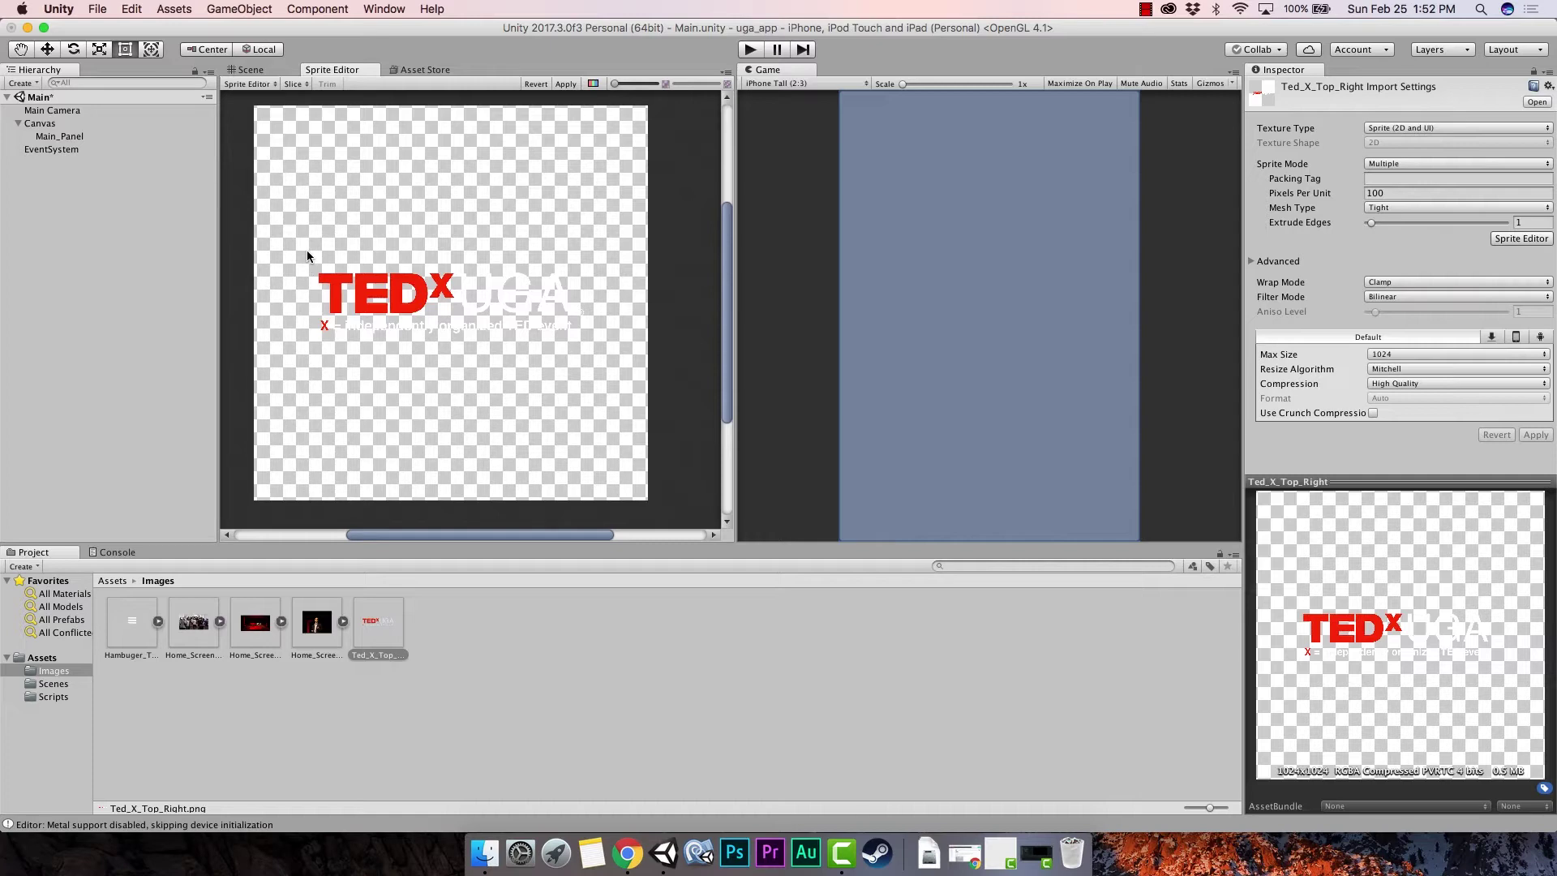
left_click_drag(306, 264, 588, 342)
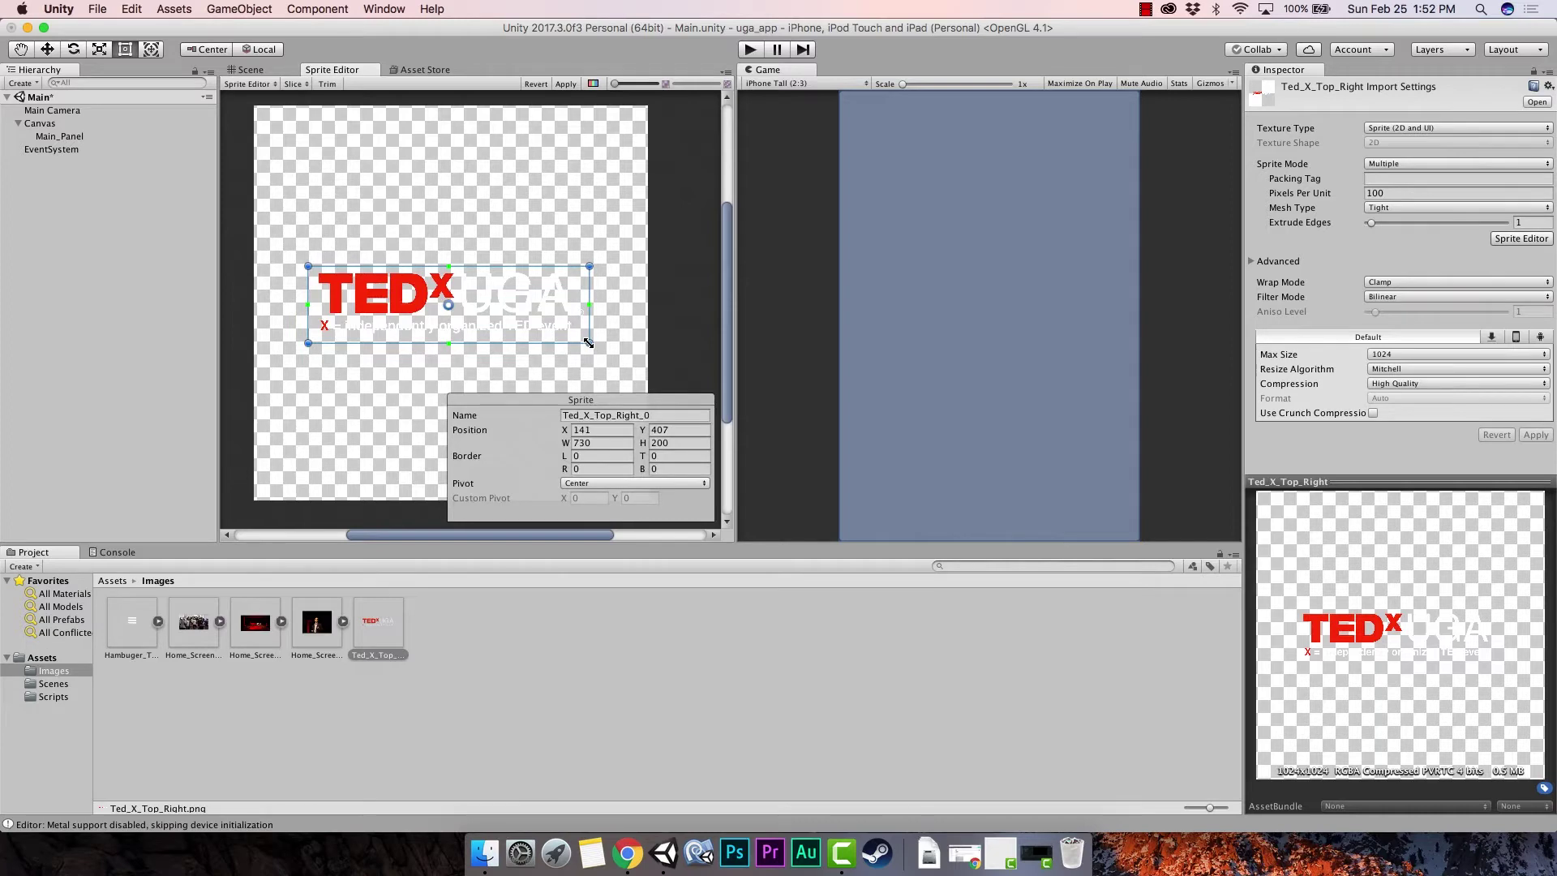
key("super+BackSpace")
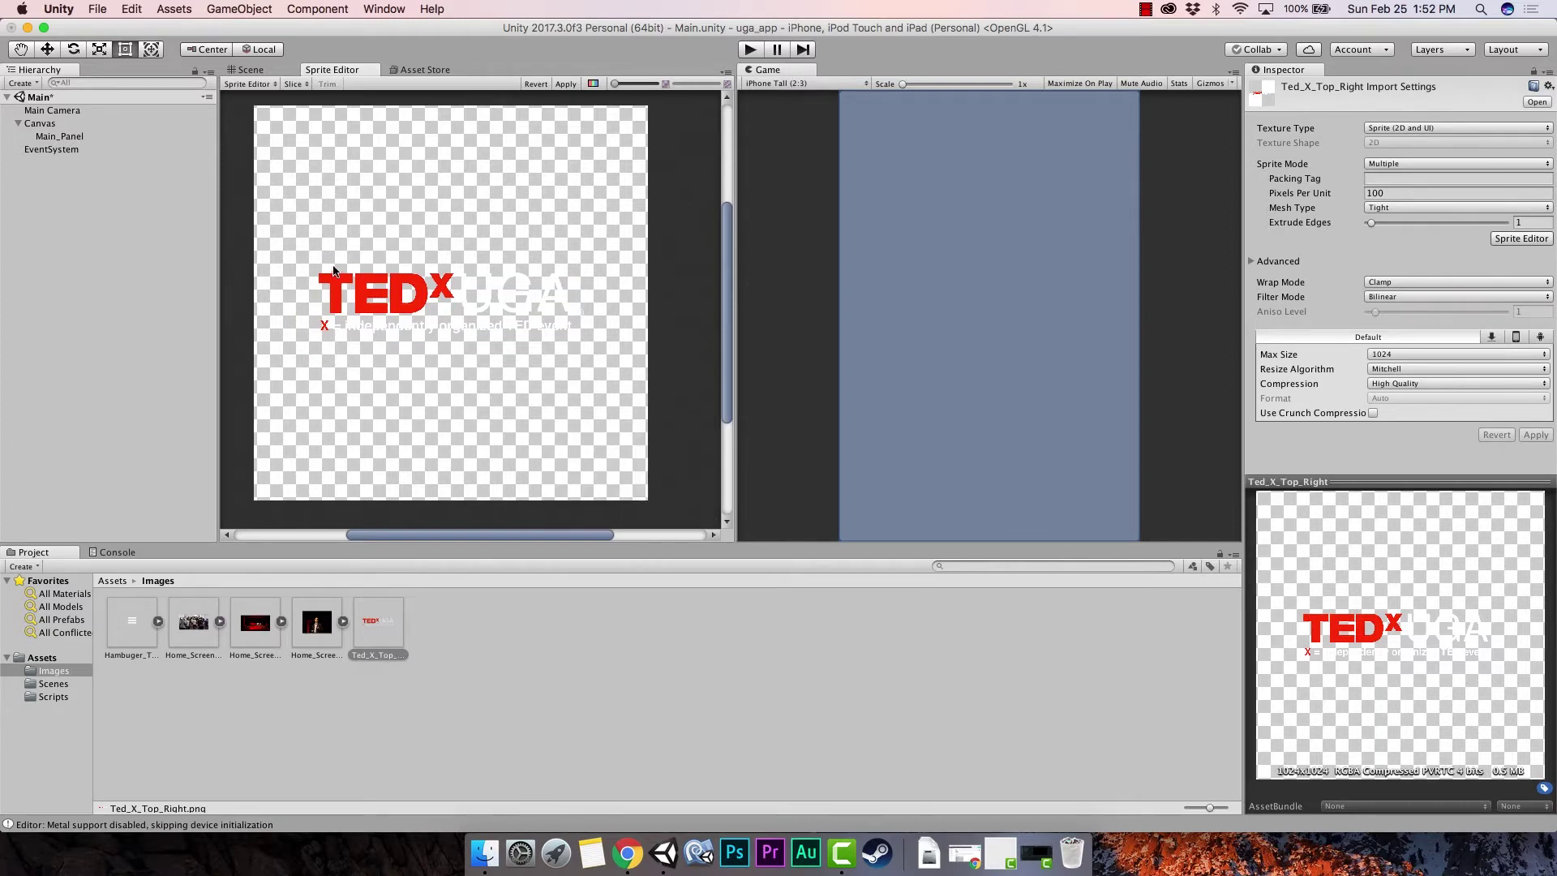
Slice a sprite region tightly around the TEDxUGA logo, about 696 by 166 pixels, and apply the slice.
left_click_drag(301, 258, 589, 342)
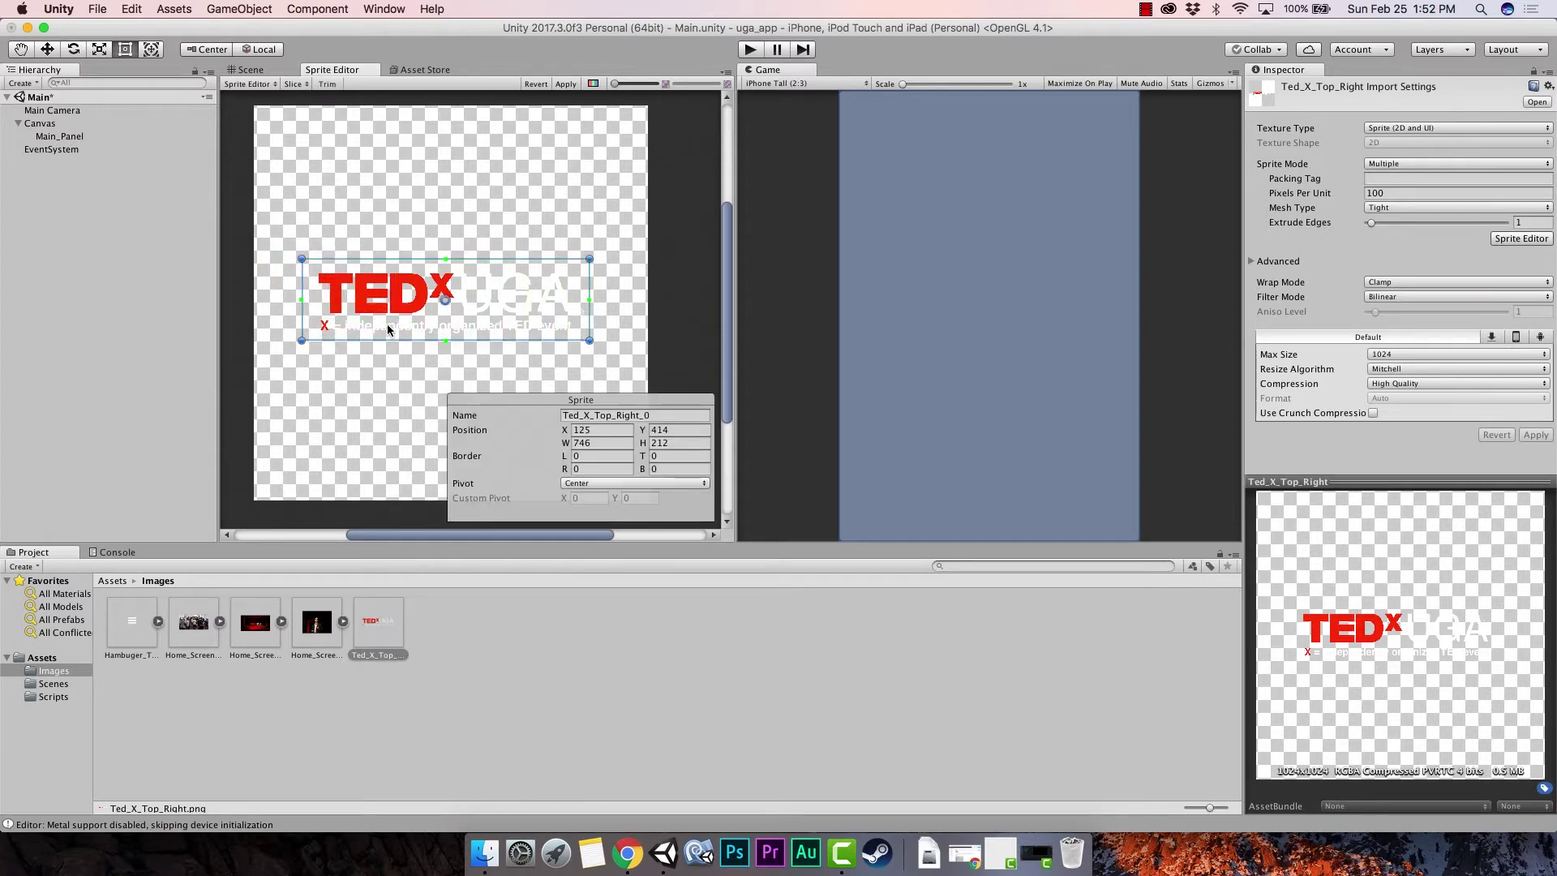
left_click_drag(302, 317, 318, 317)
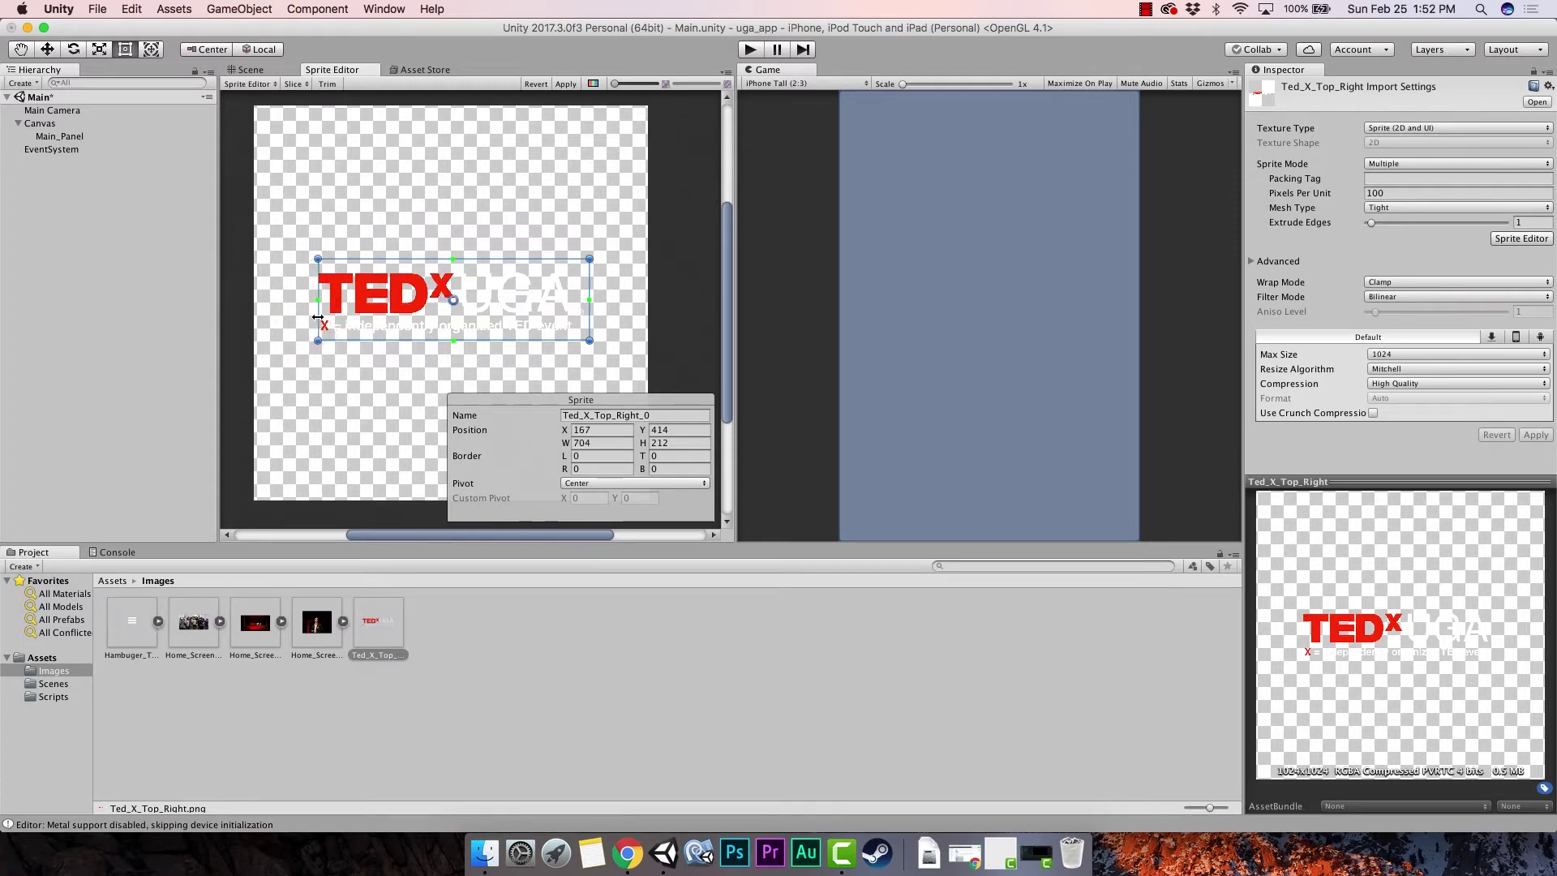
left_click_drag(426, 340, 427, 335)
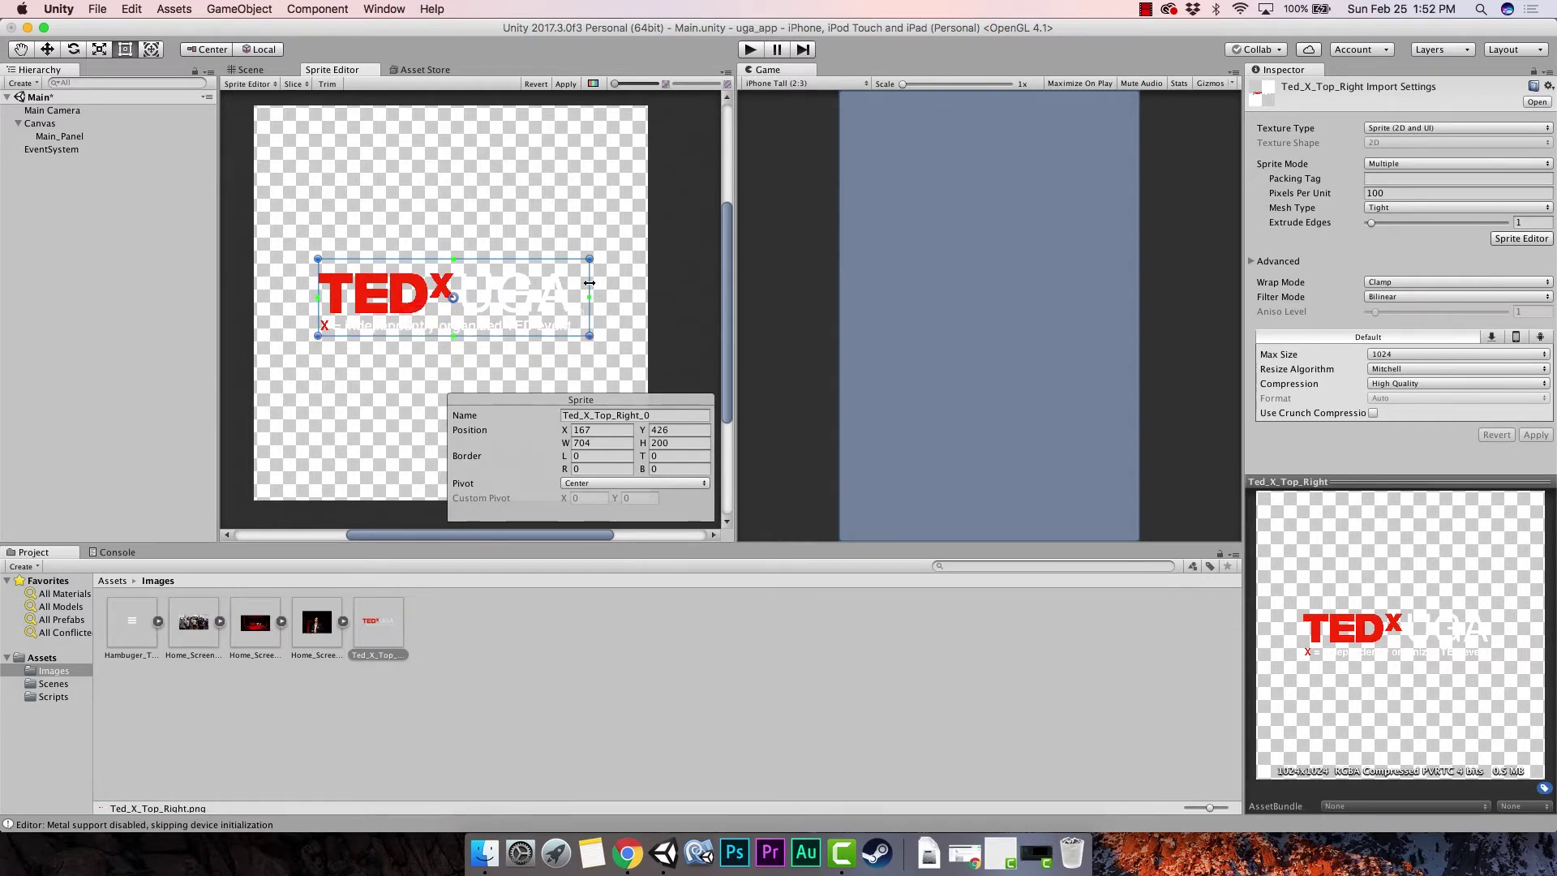
left_click_drag(590, 281, 586, 280)
left_click_drag(436, 259, 437, 272)
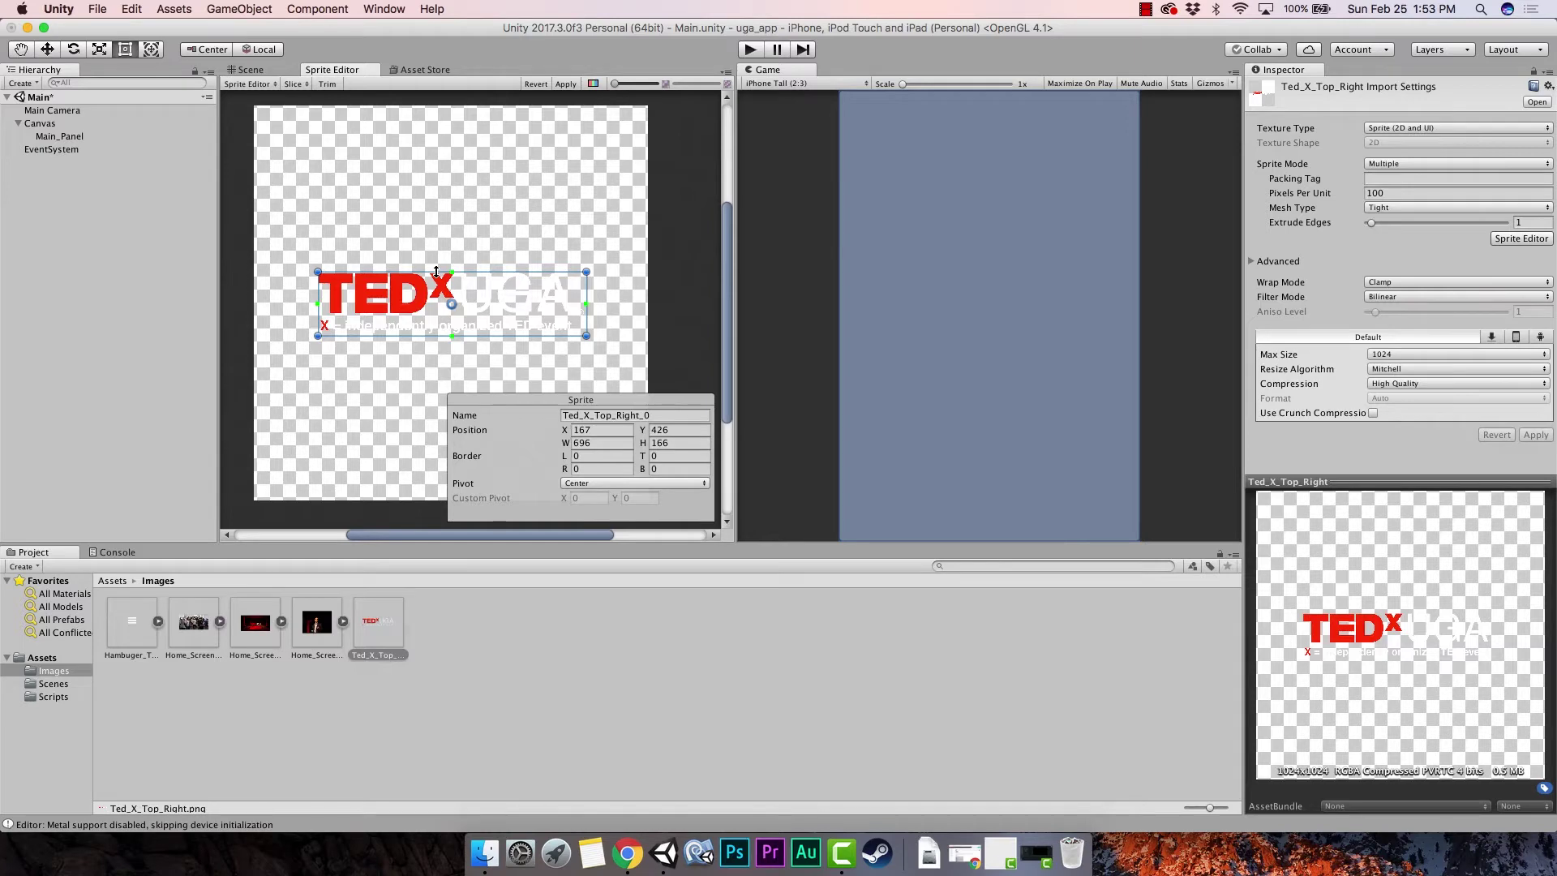
left_click(384, 377)
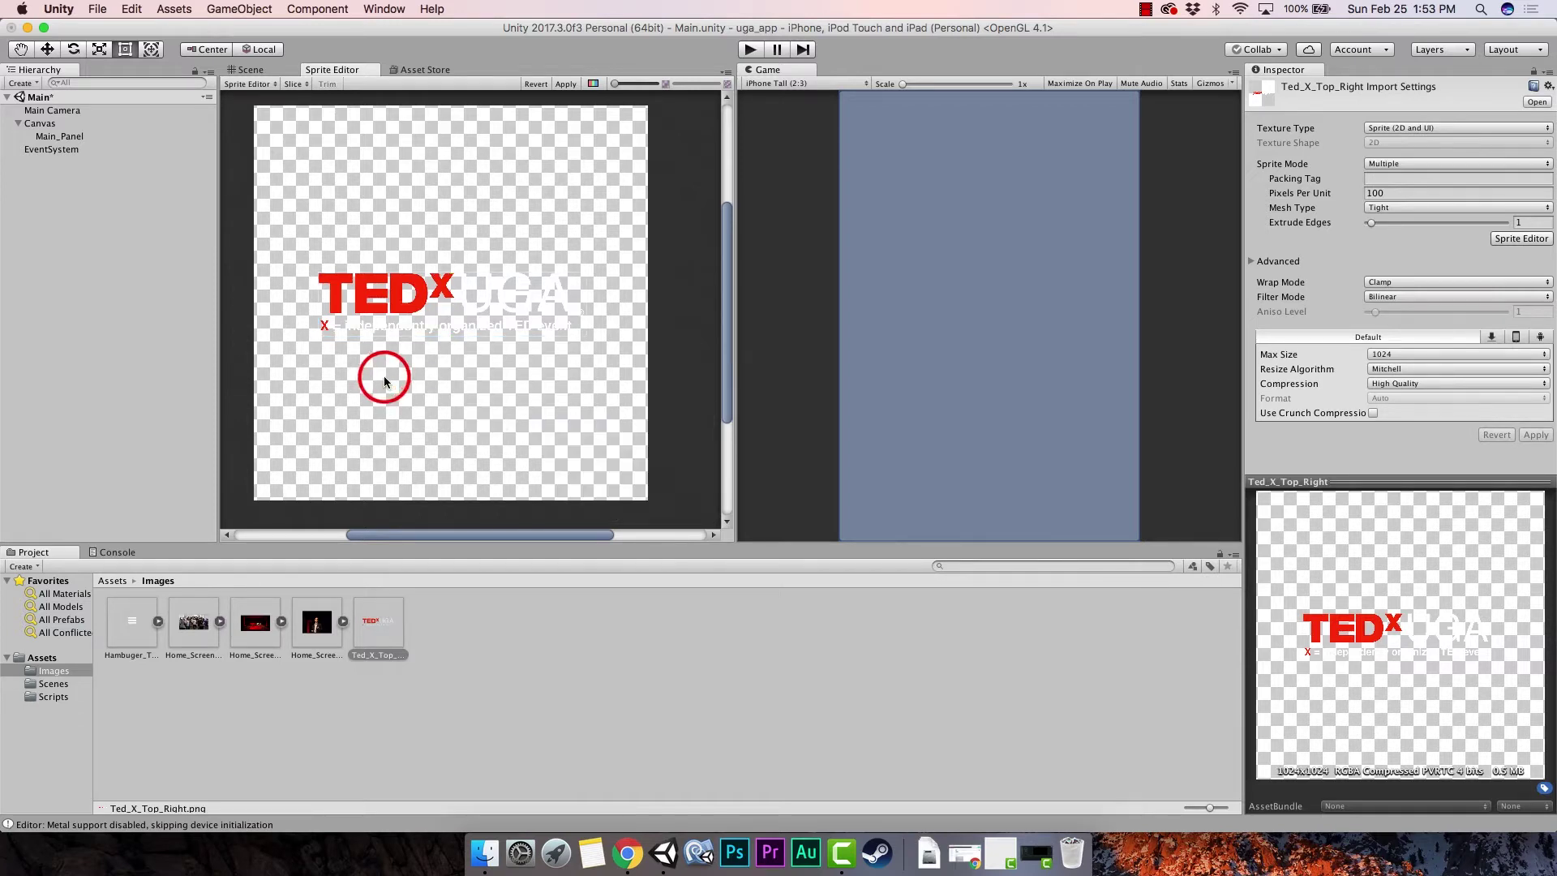
left_click(568, 607)
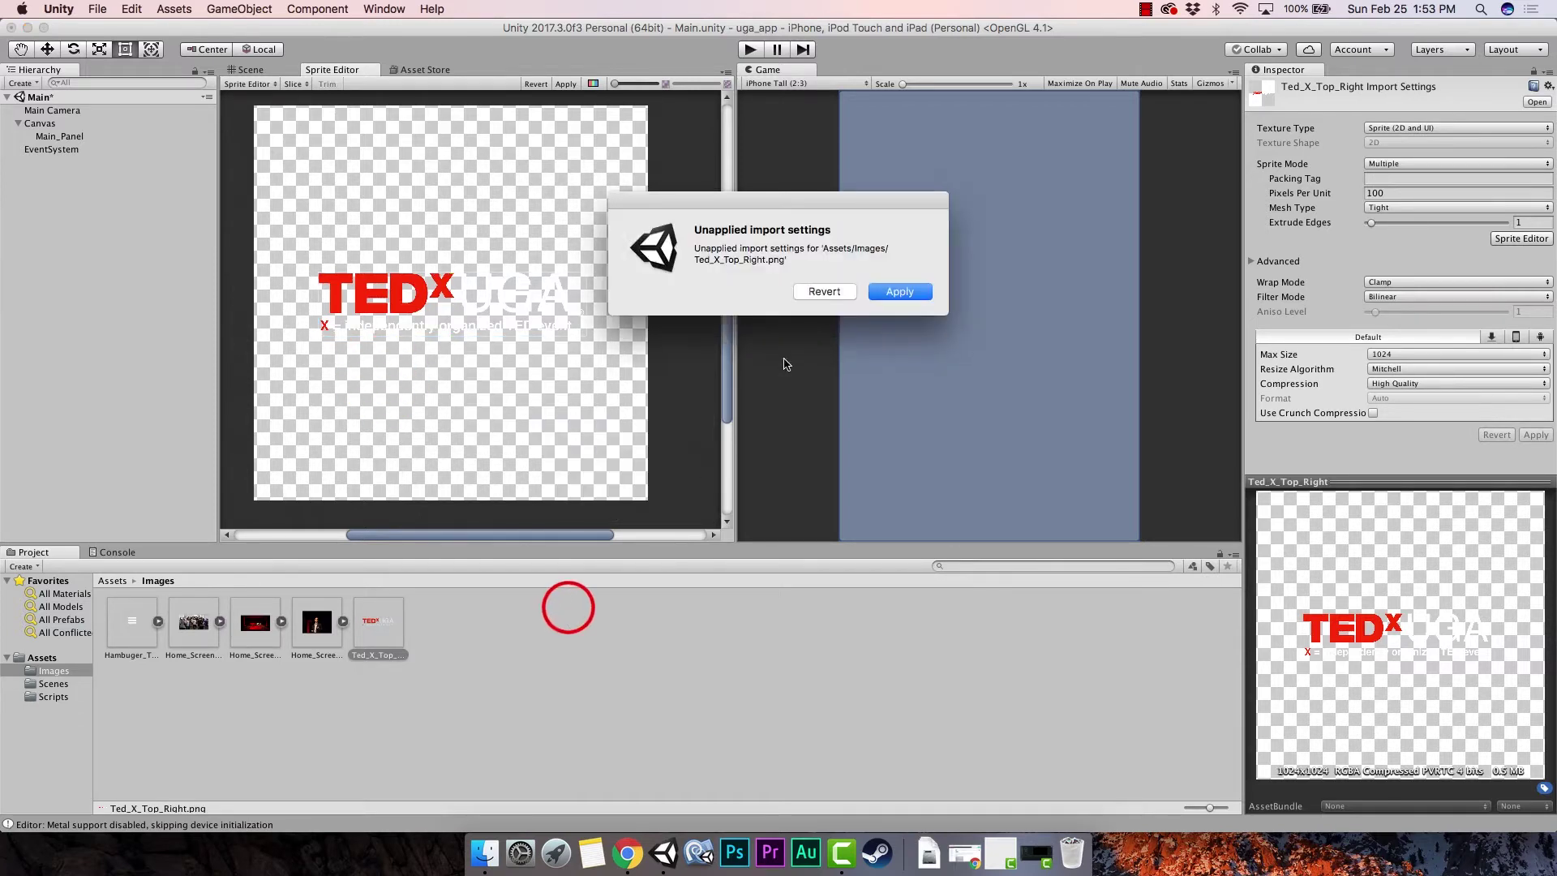
left_click(516, 650)
left_click(907, 296)
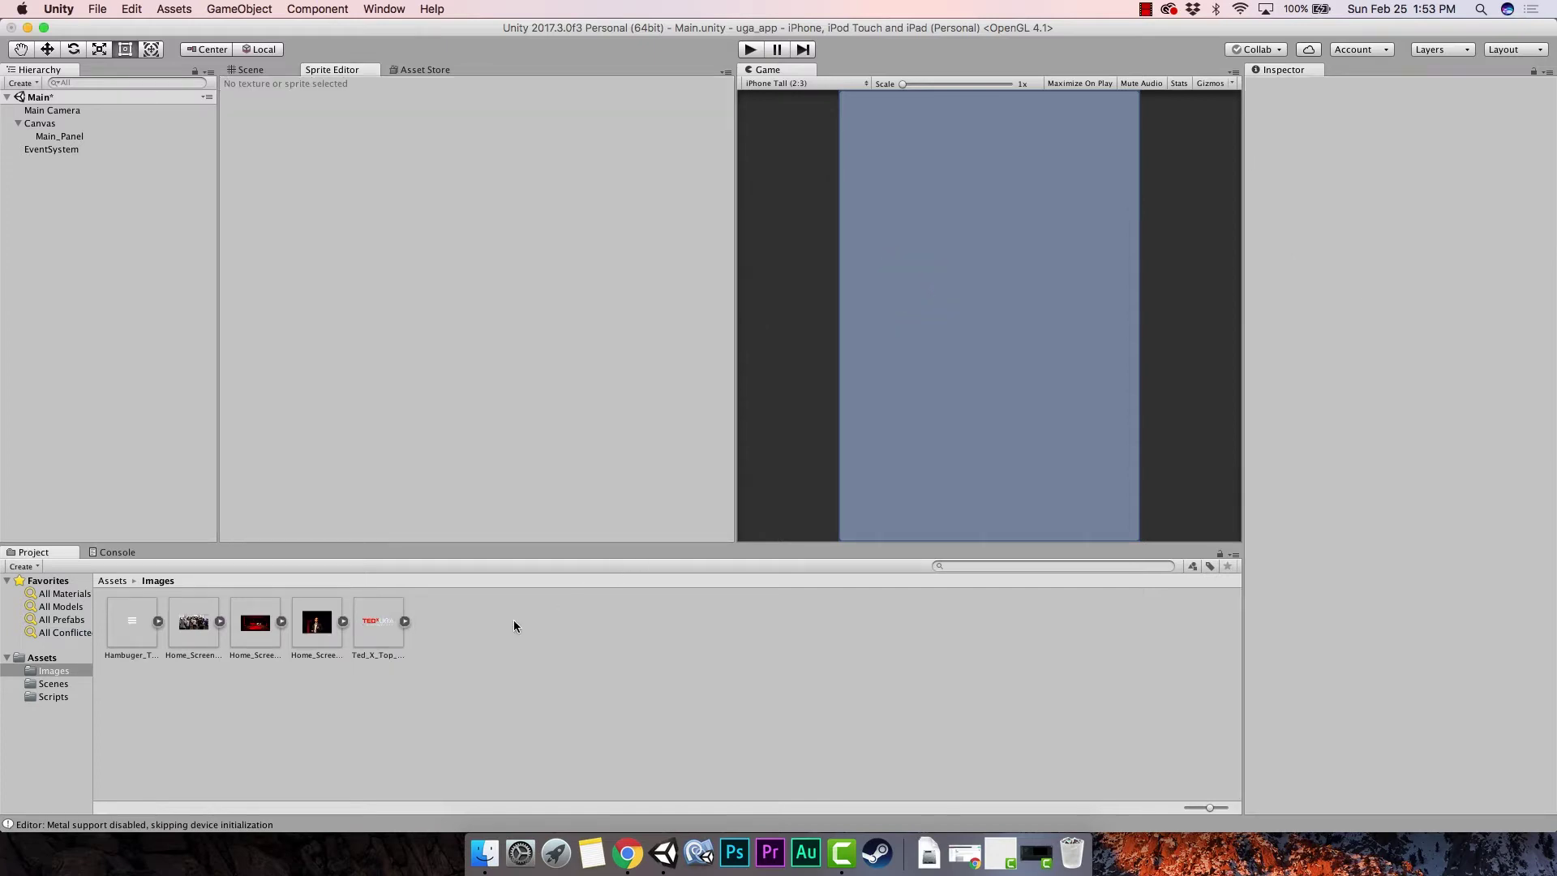
Expand the Ted_X_Top_Right asset and inspect the preview of its sliced sprite.
left_click(450, 659)
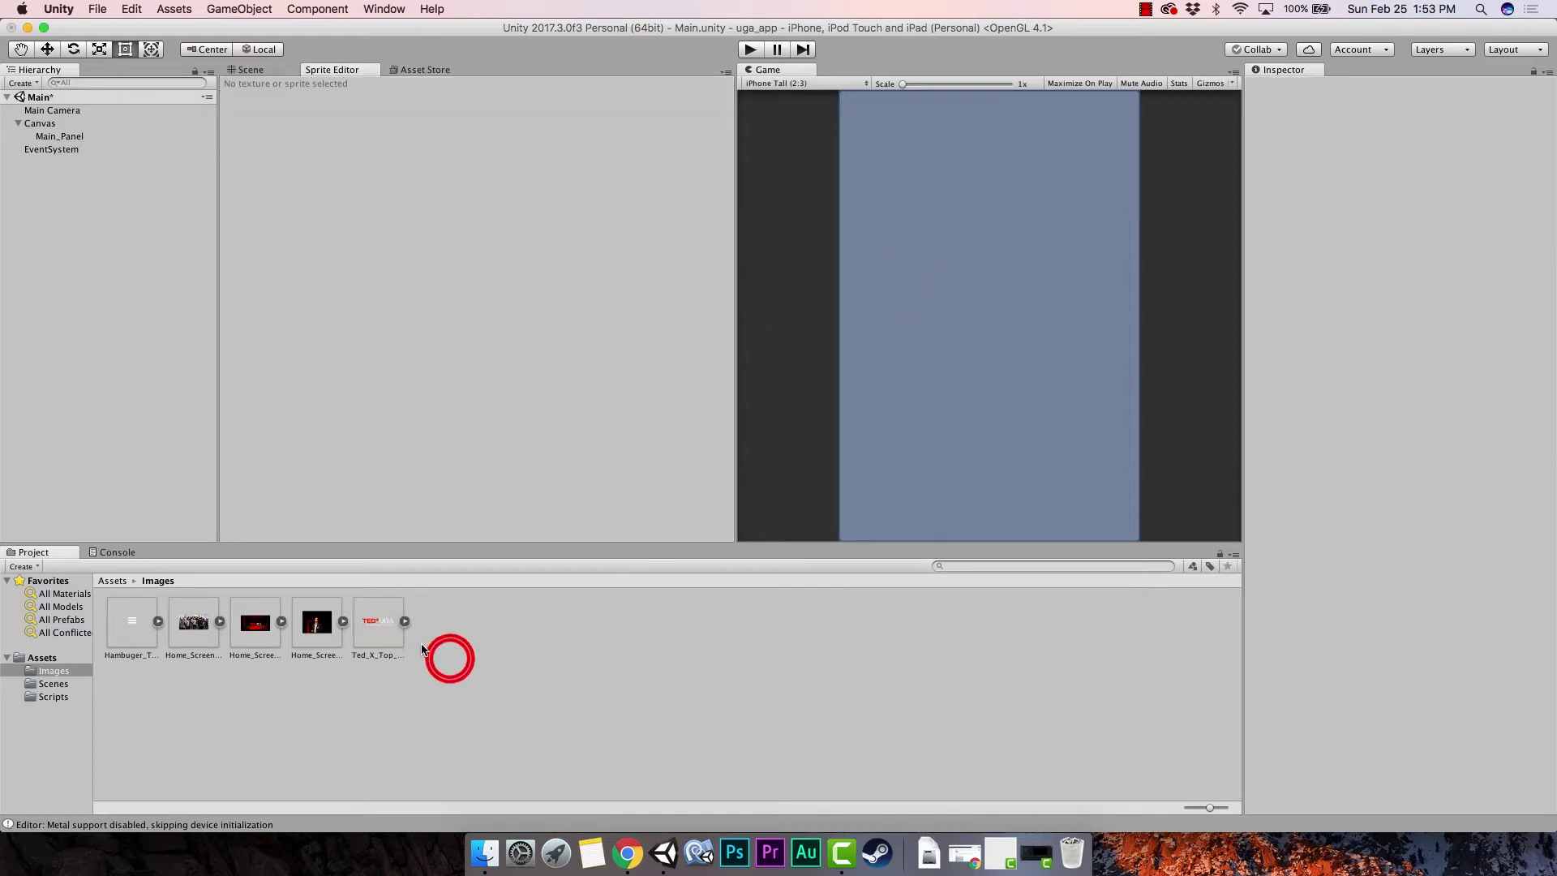
left_click(405, 621)
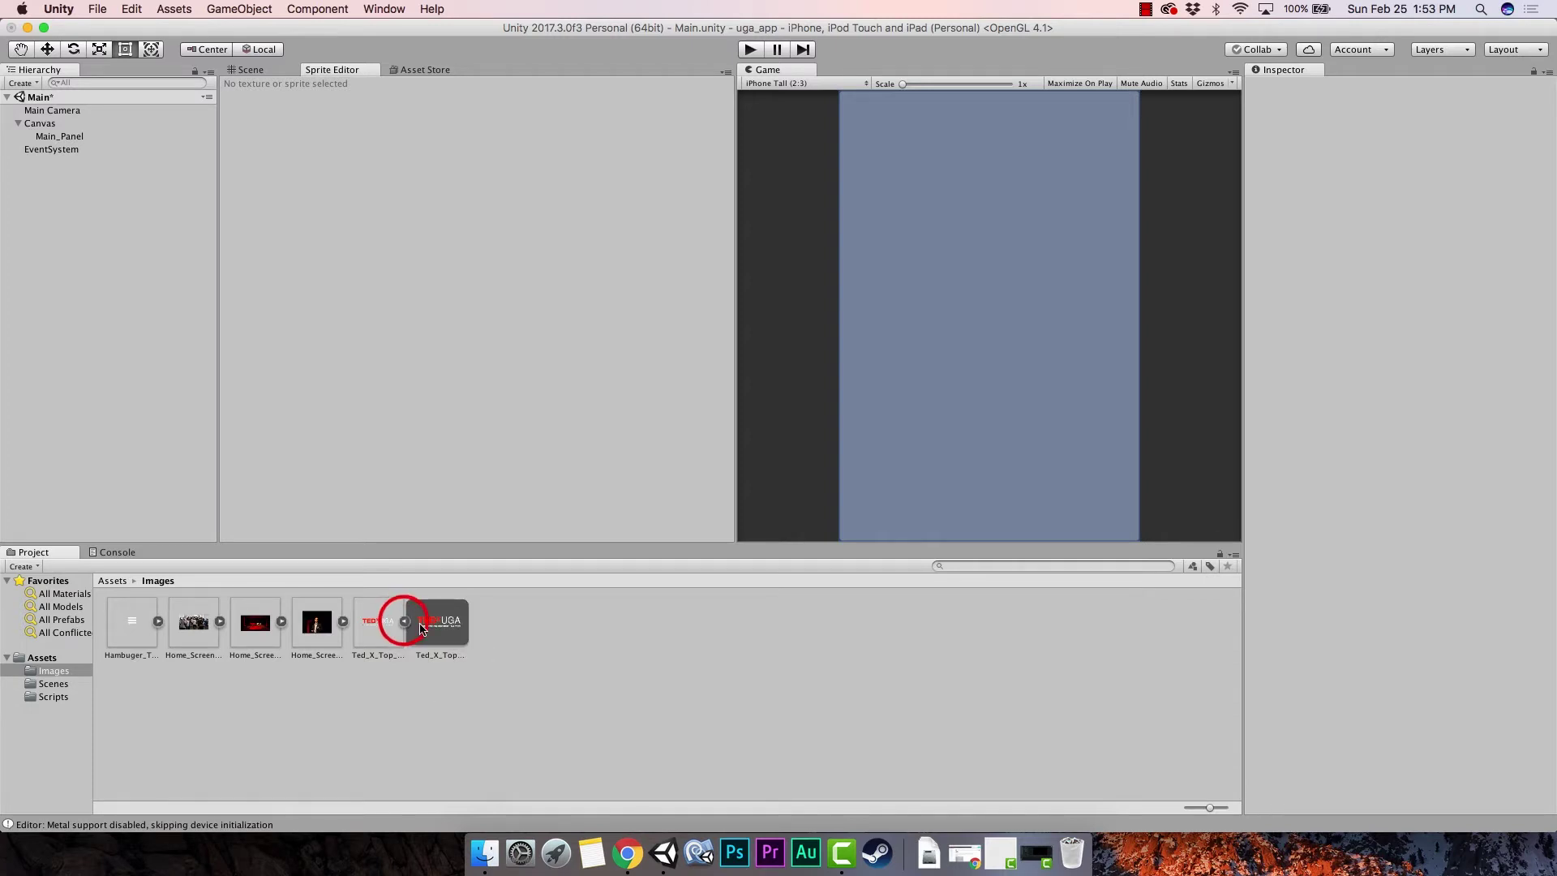
left_click(433, 630)
left_click(1409, 643)
left_click(1403, 706)
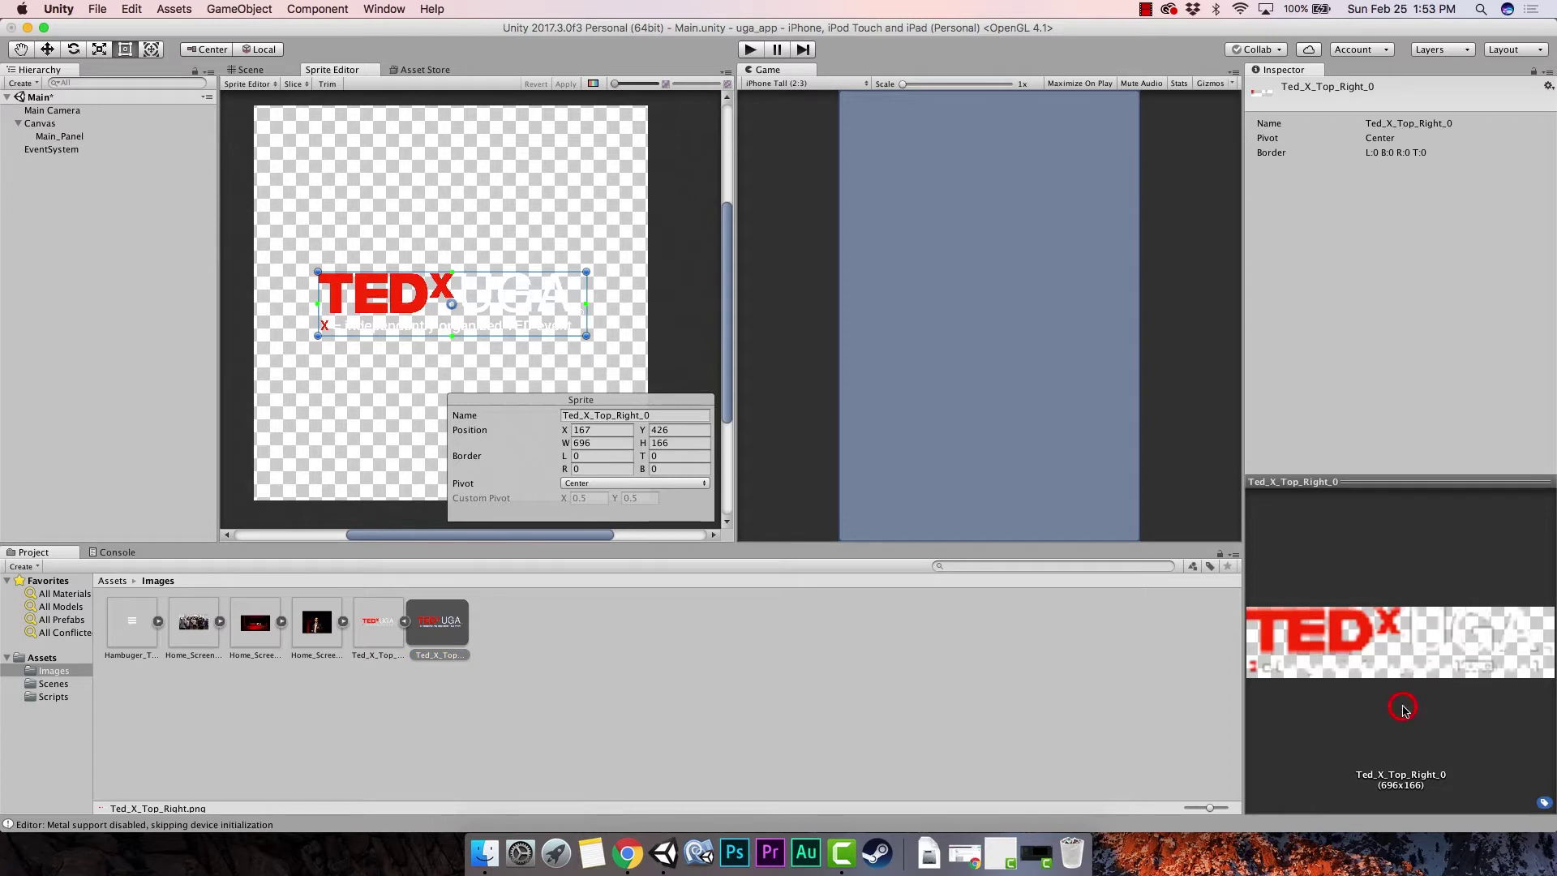
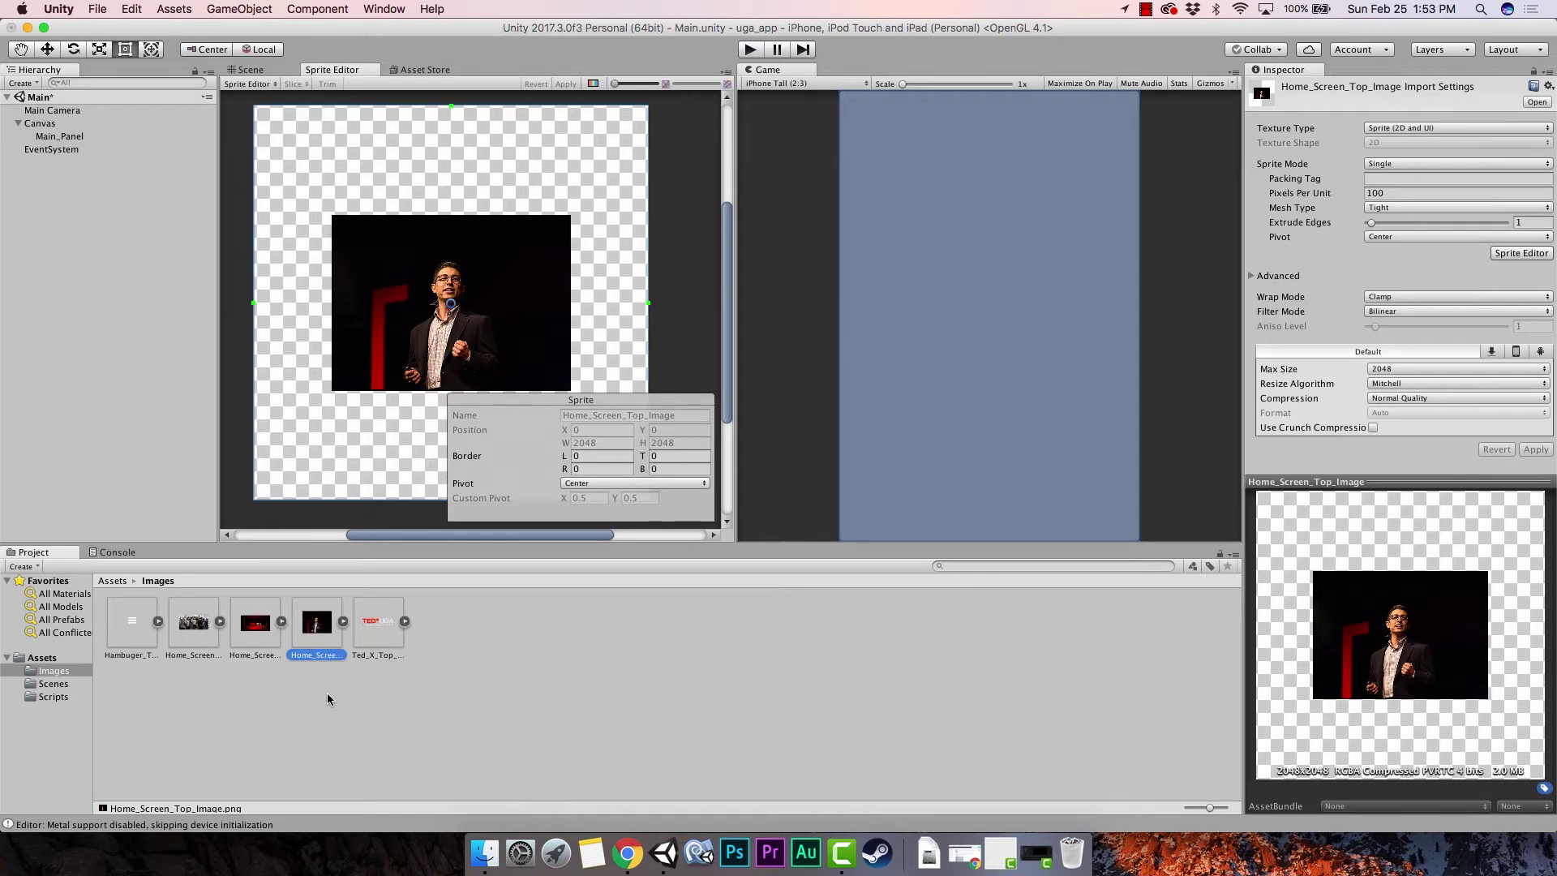
left_click(323, 691)
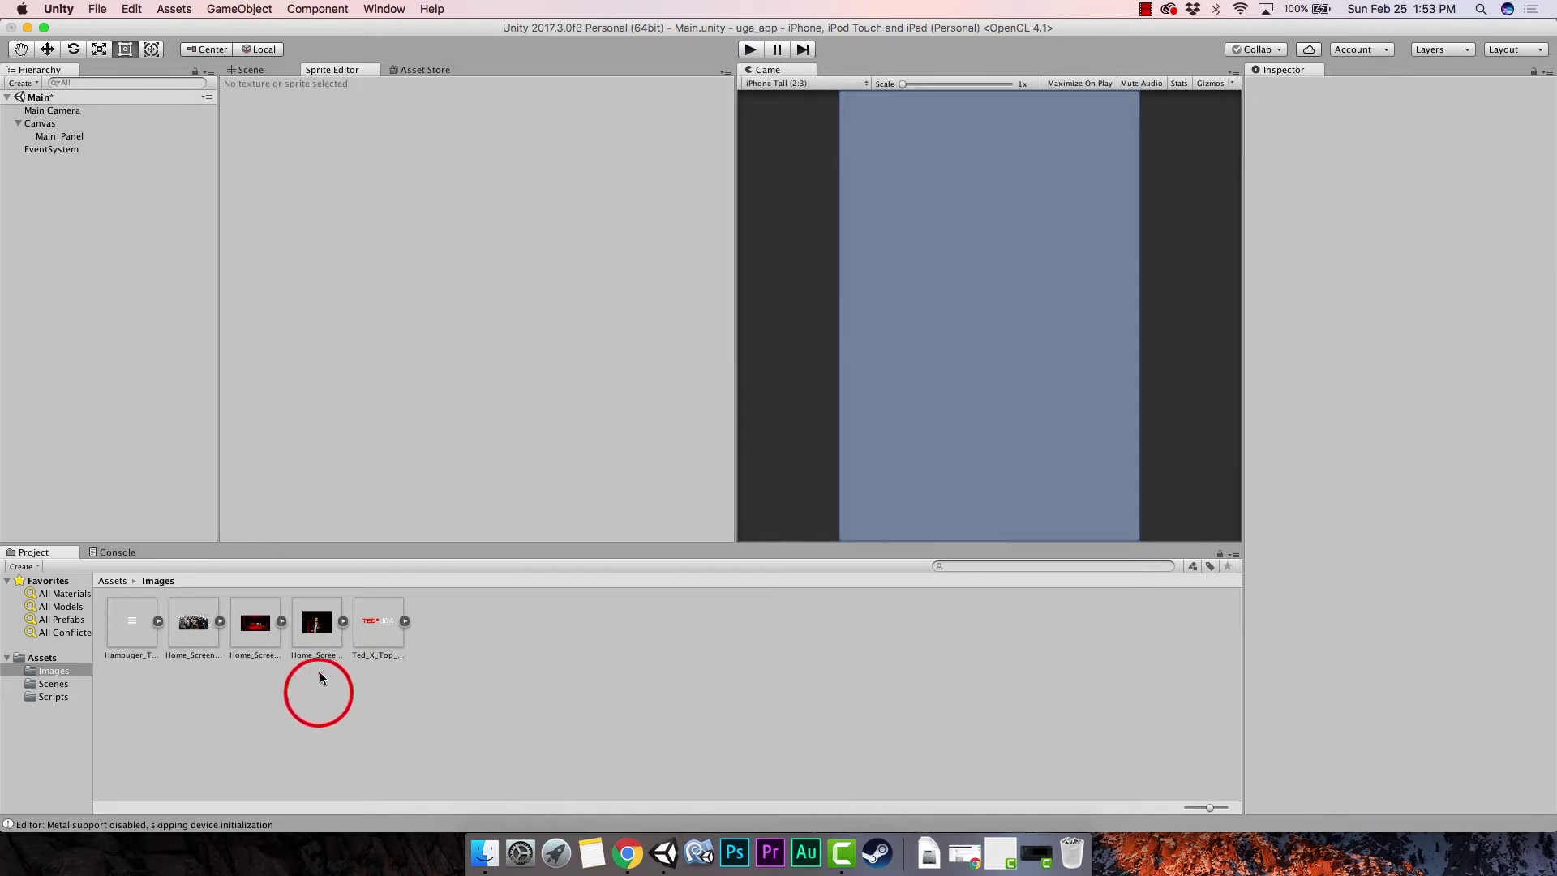
left_click(132, 623)
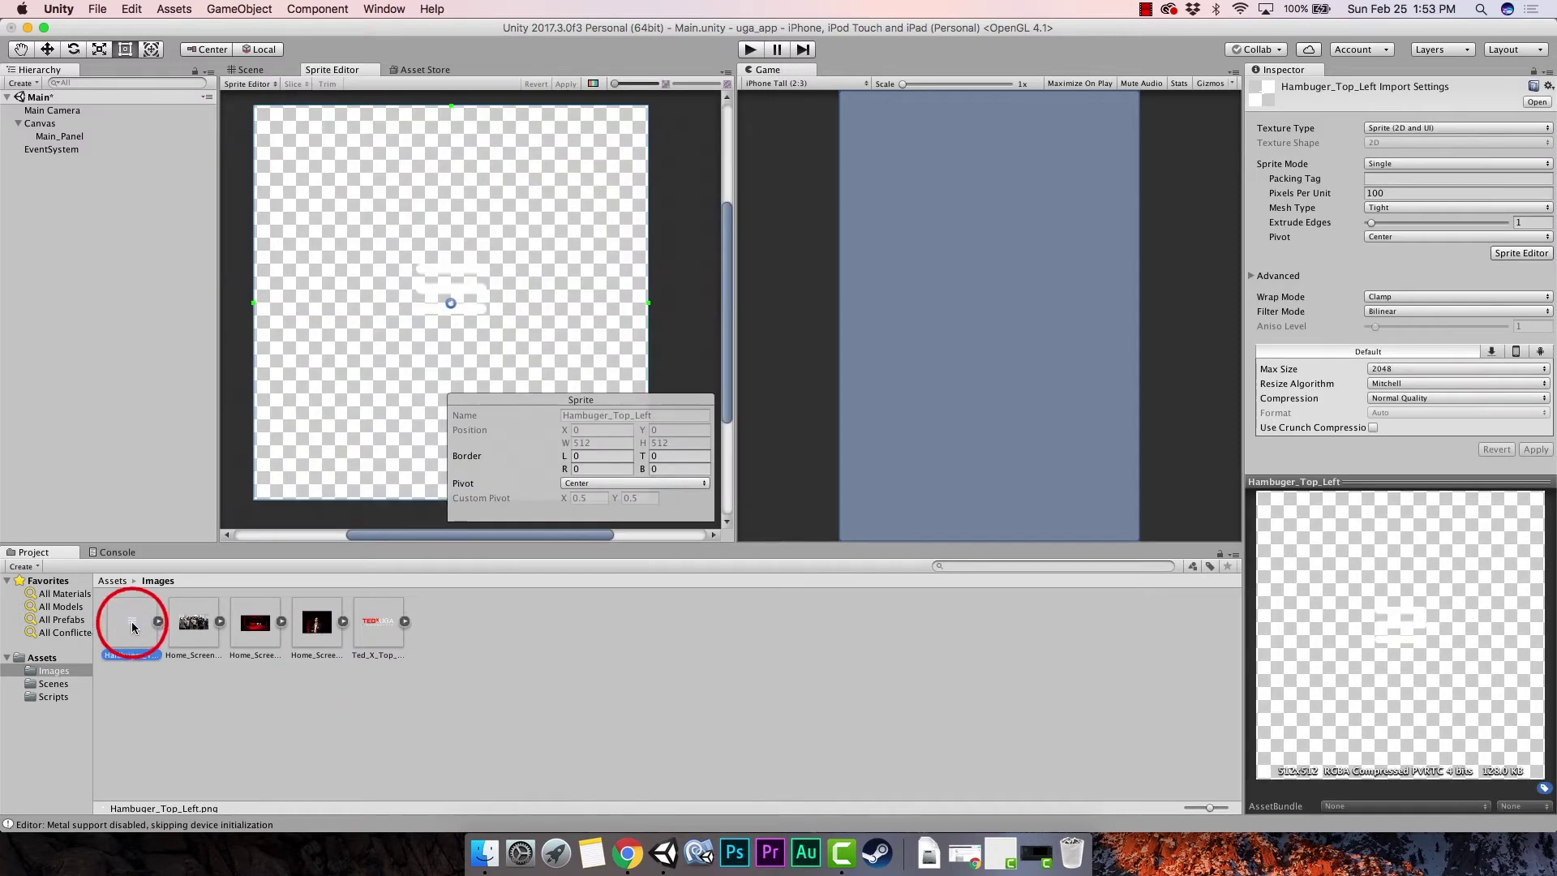
right_click(318, 634)
left_click(254, 712)
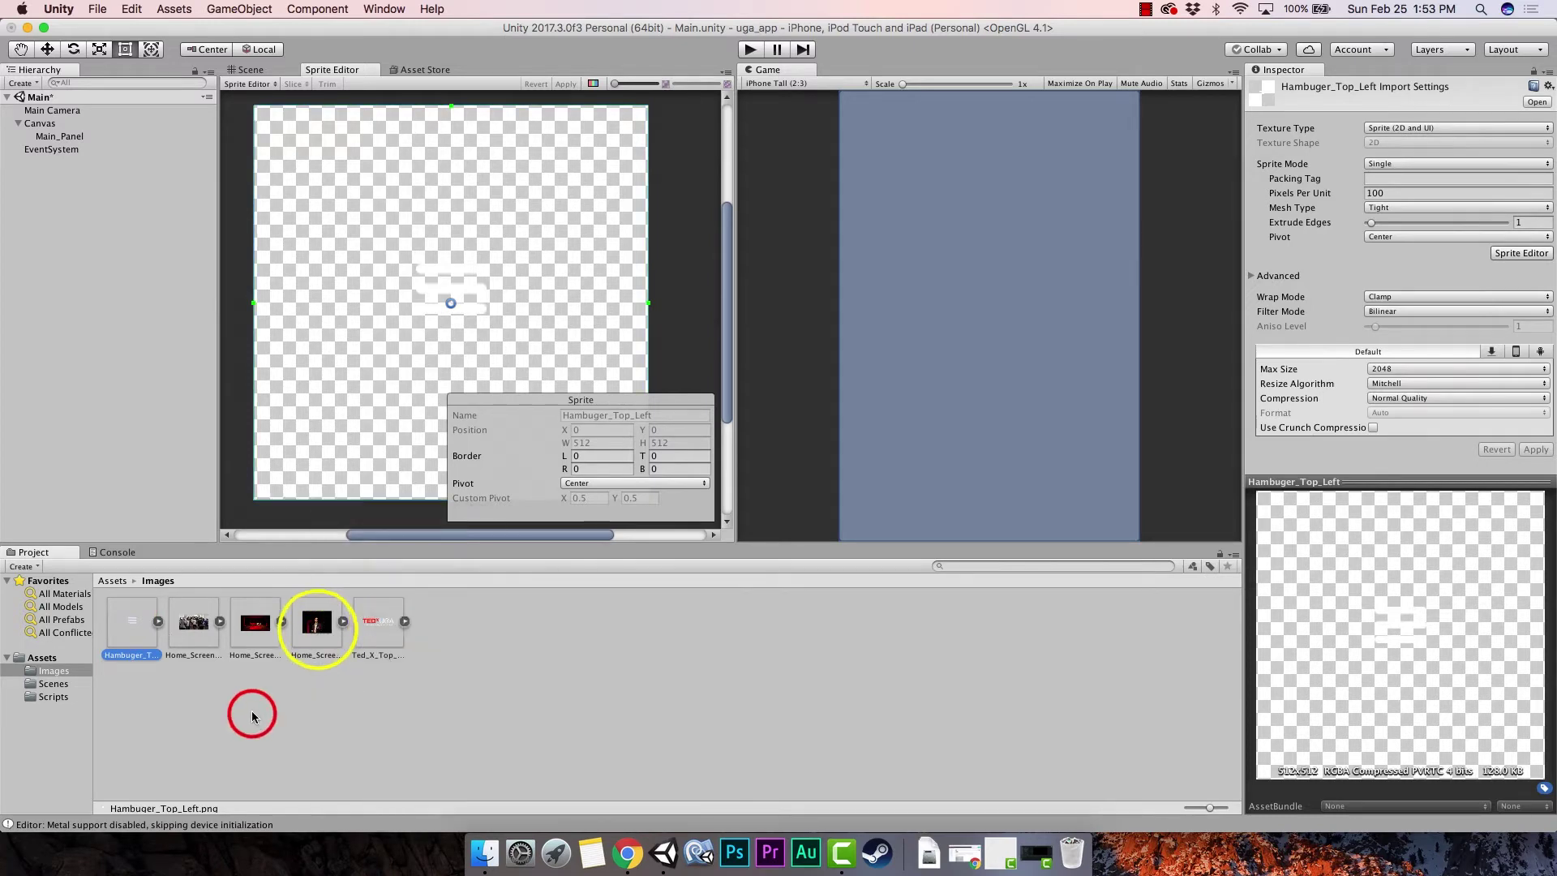
left_click(311, 641, "super")
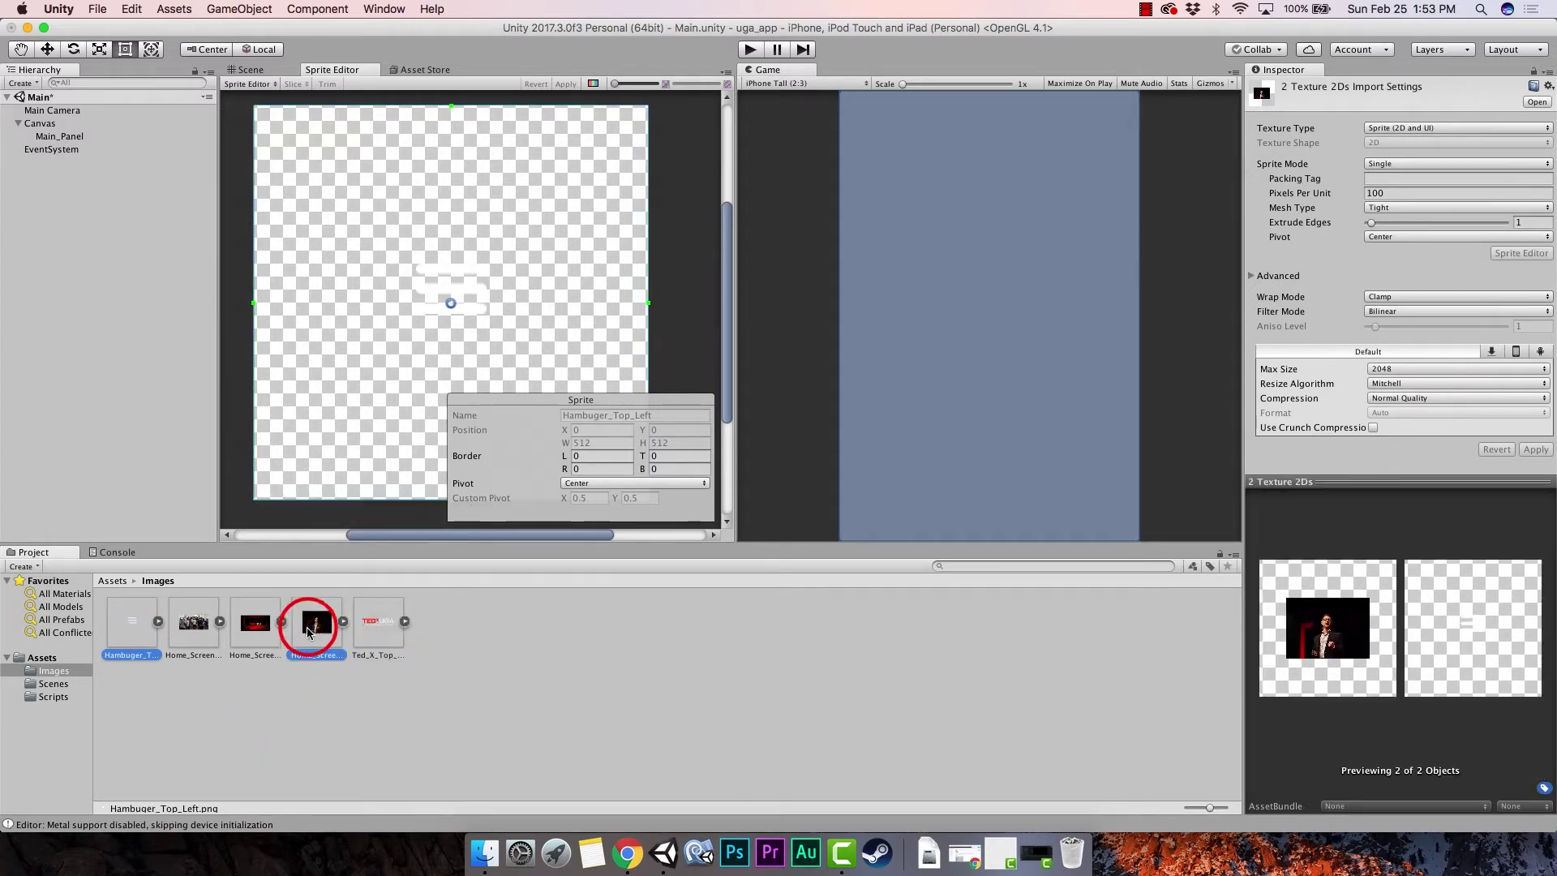
left_click(311, 641)
left_click(254, 718)
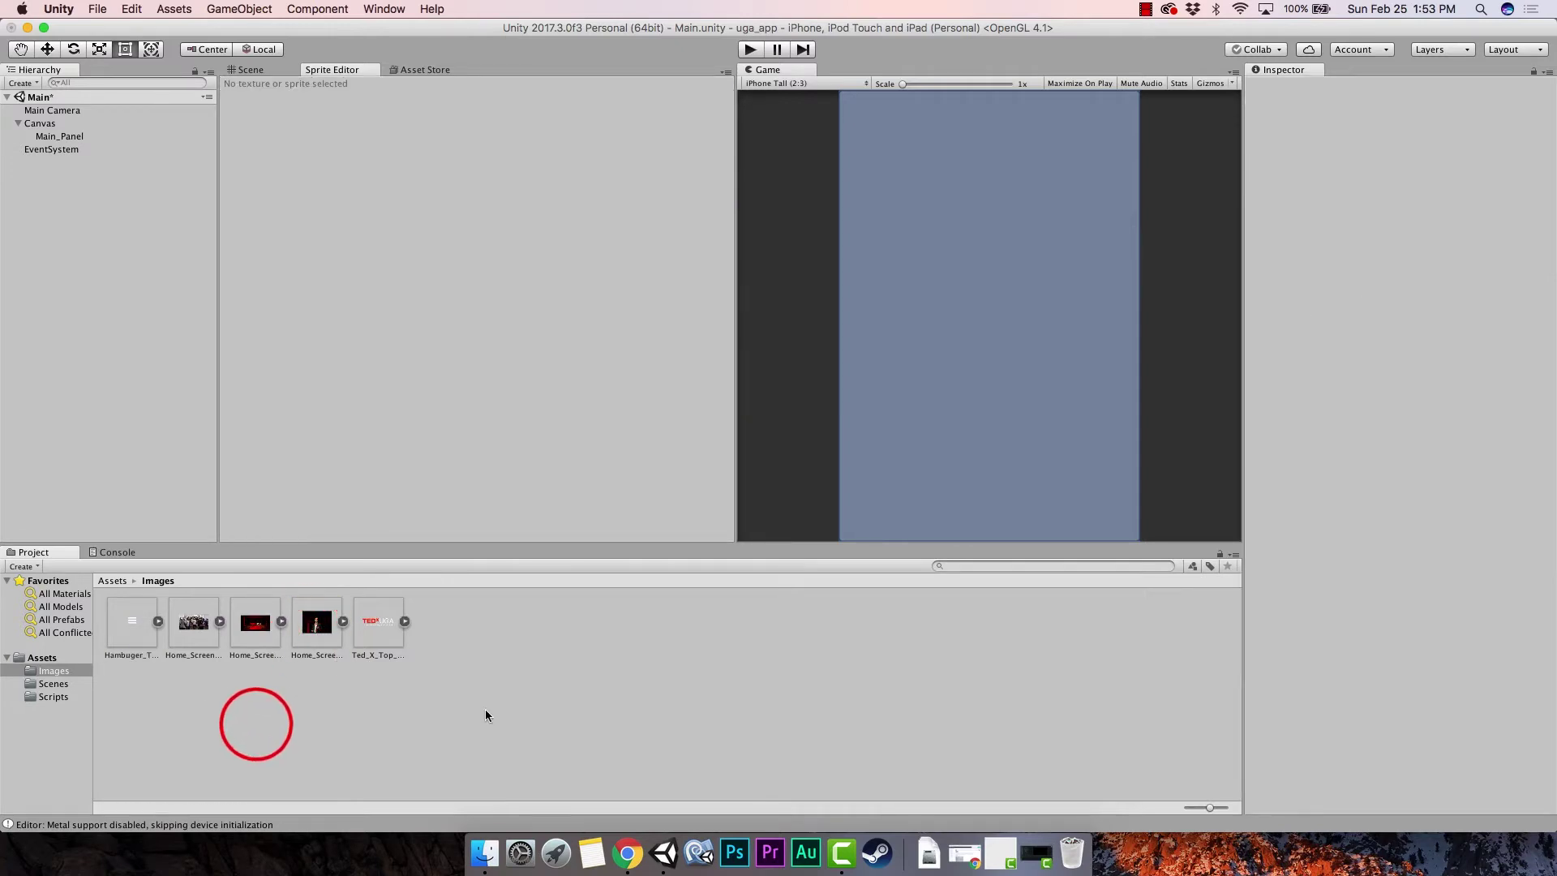
Set the hamburger image and the three home screen images together to Multiple sprite mode and apply the change.
left_click(307, 623)
left_click(126, 629, "shift")
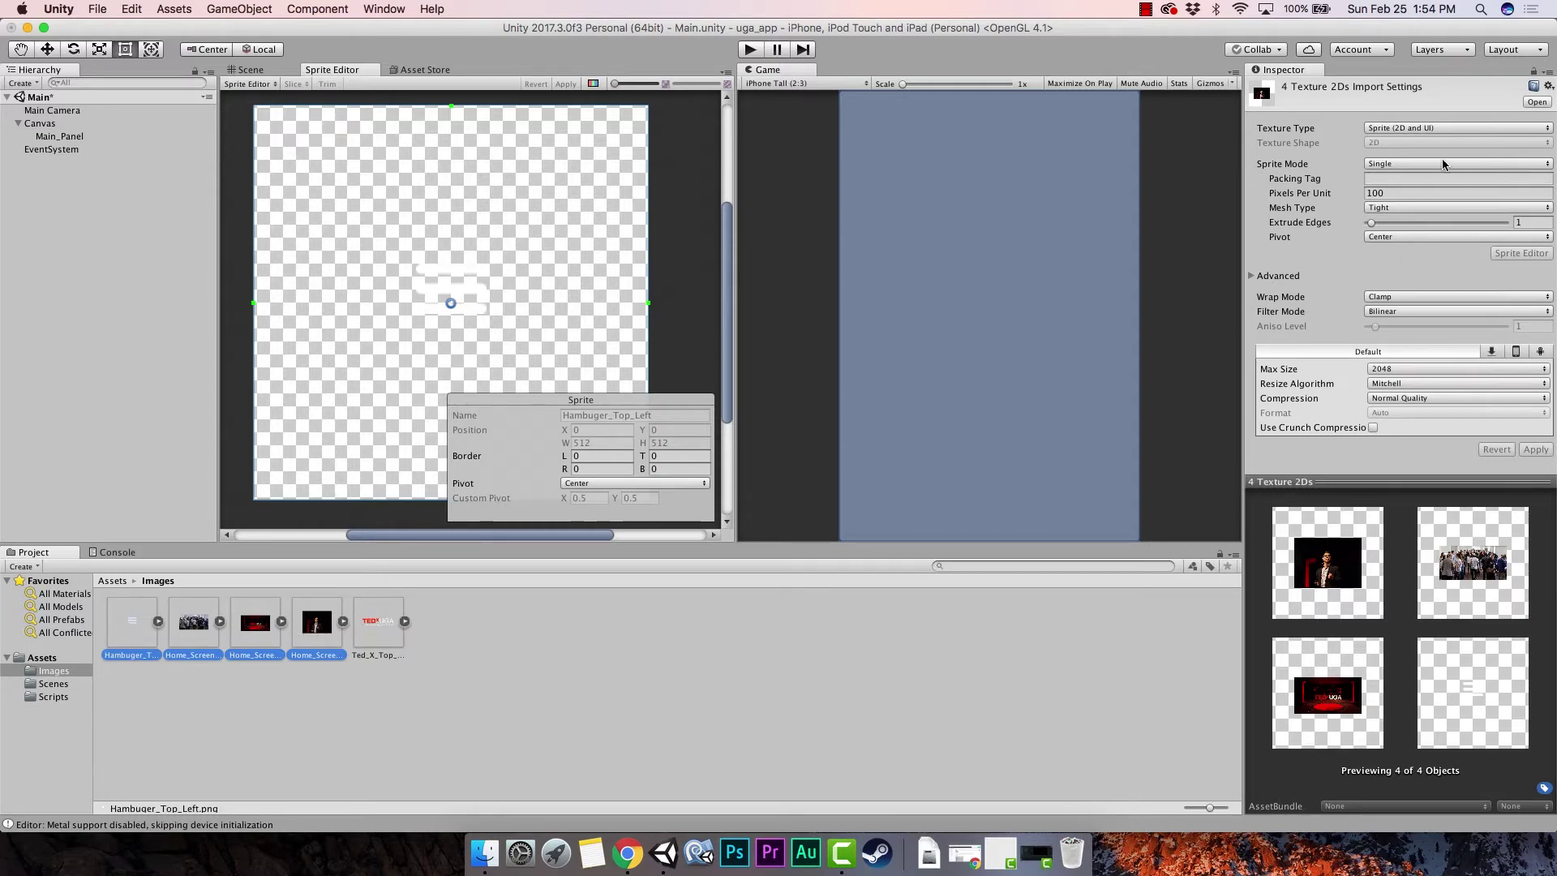
left_click(1331, 163)
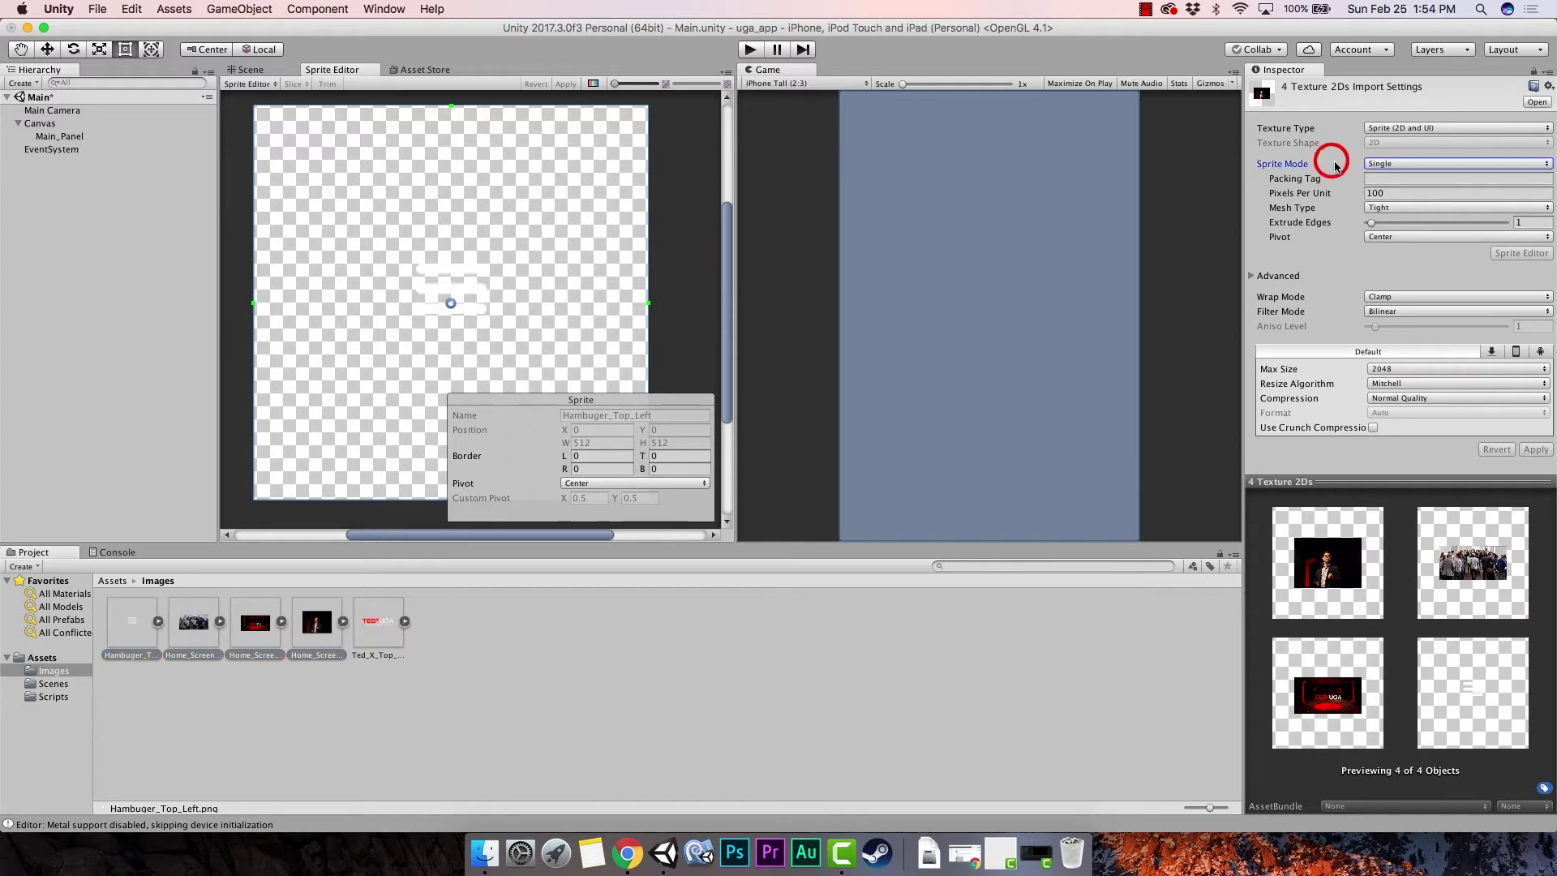
left_click(1407, 163)
left_click(1409, 176)
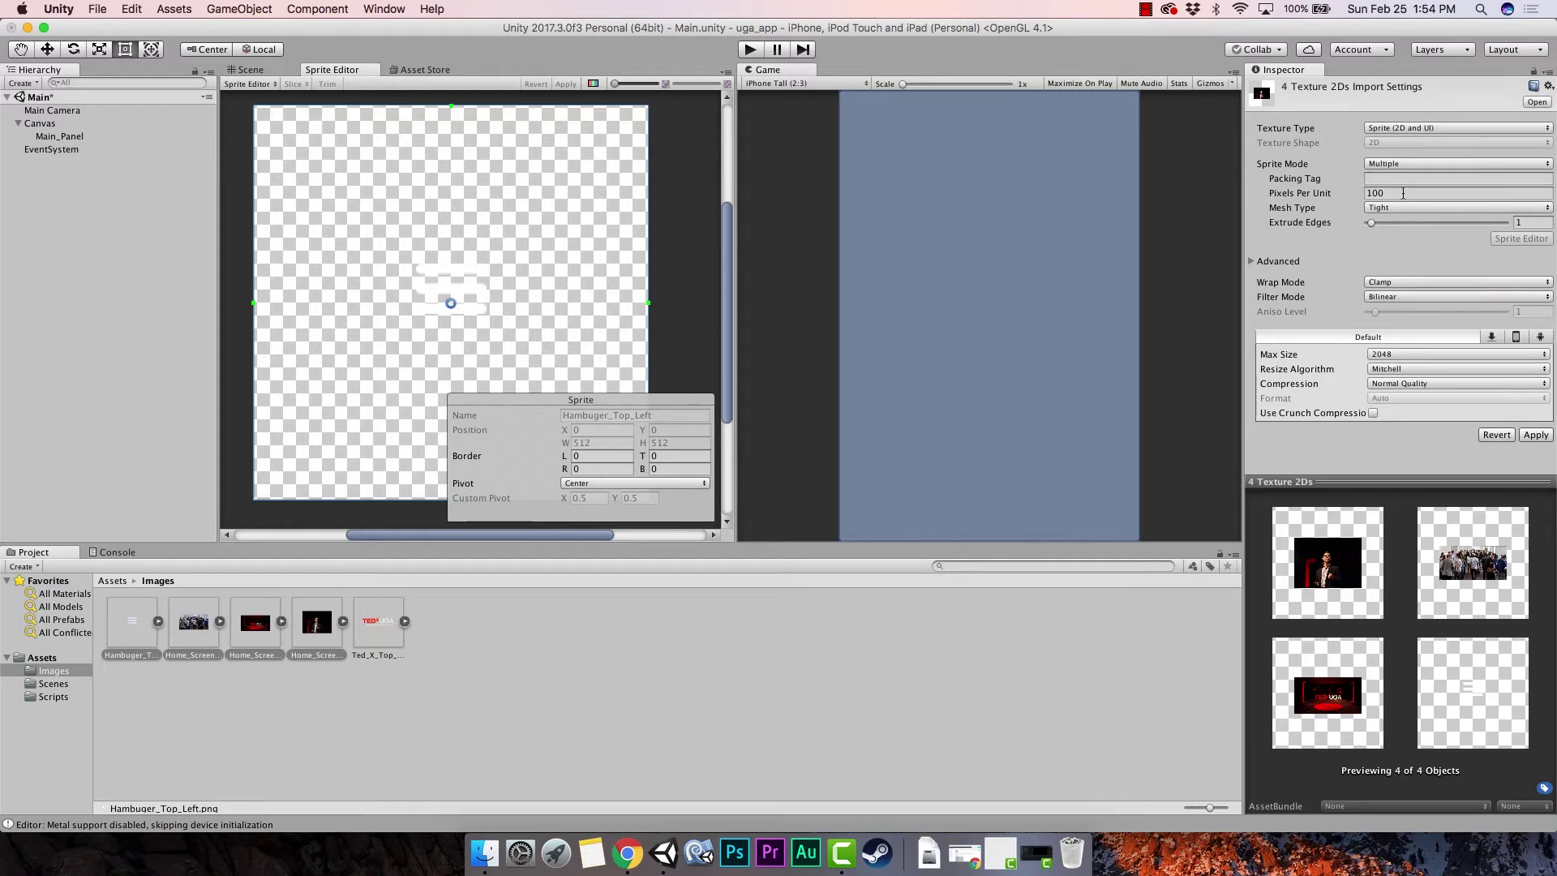
left_click(1535, 435)
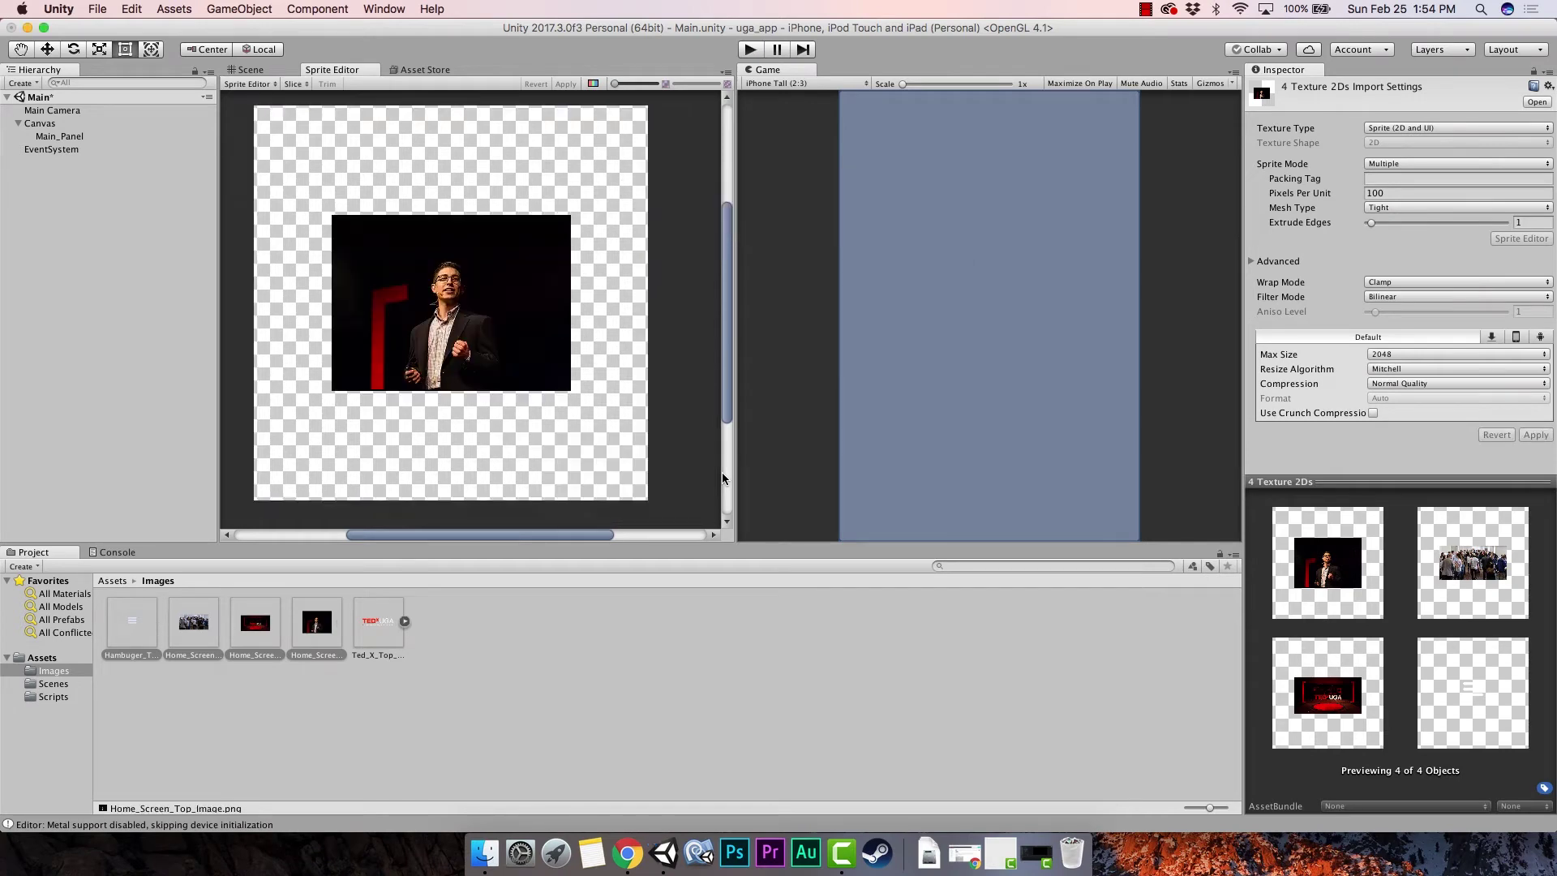
Set the compression of Home_Screen_Top_Image to High Quality, keeping the 2048 max size, and apply the change.
left_click(410, 751)
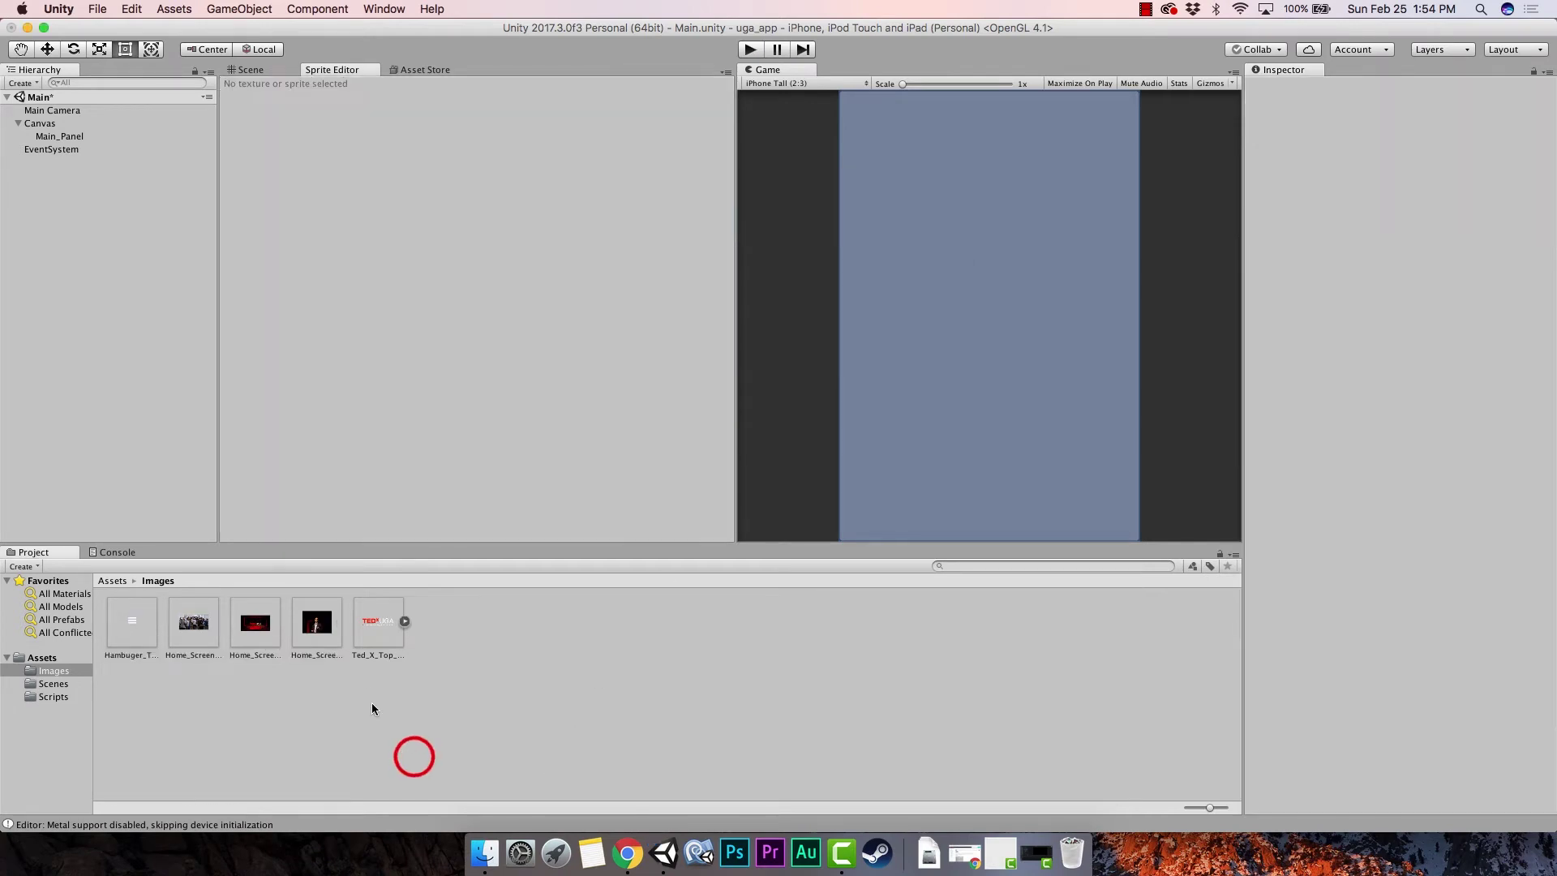
left_click(316, 623)
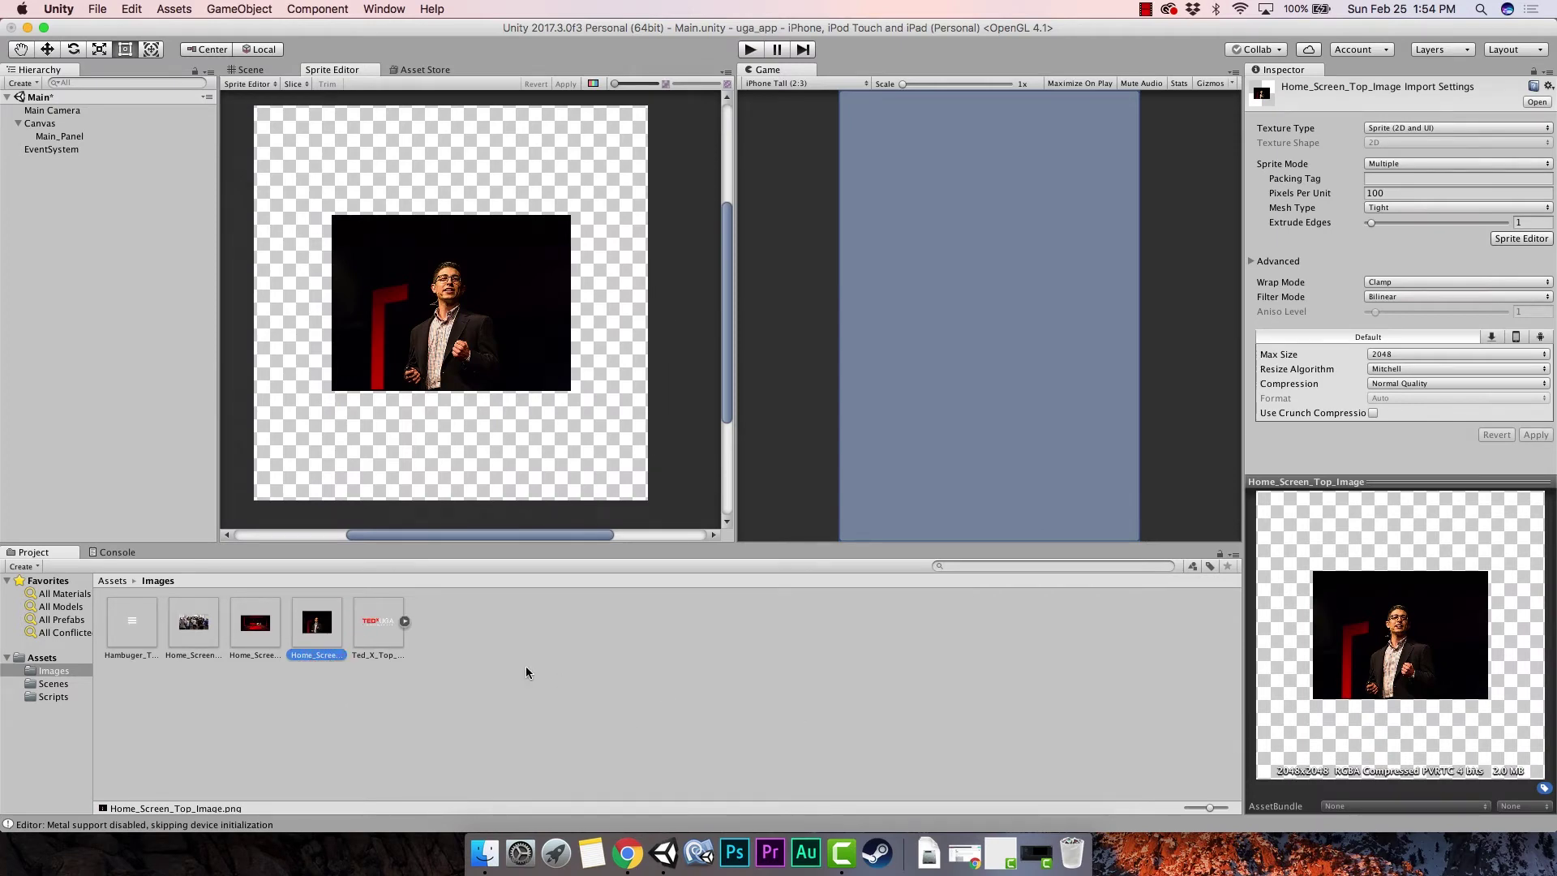
left_click(317, 625)
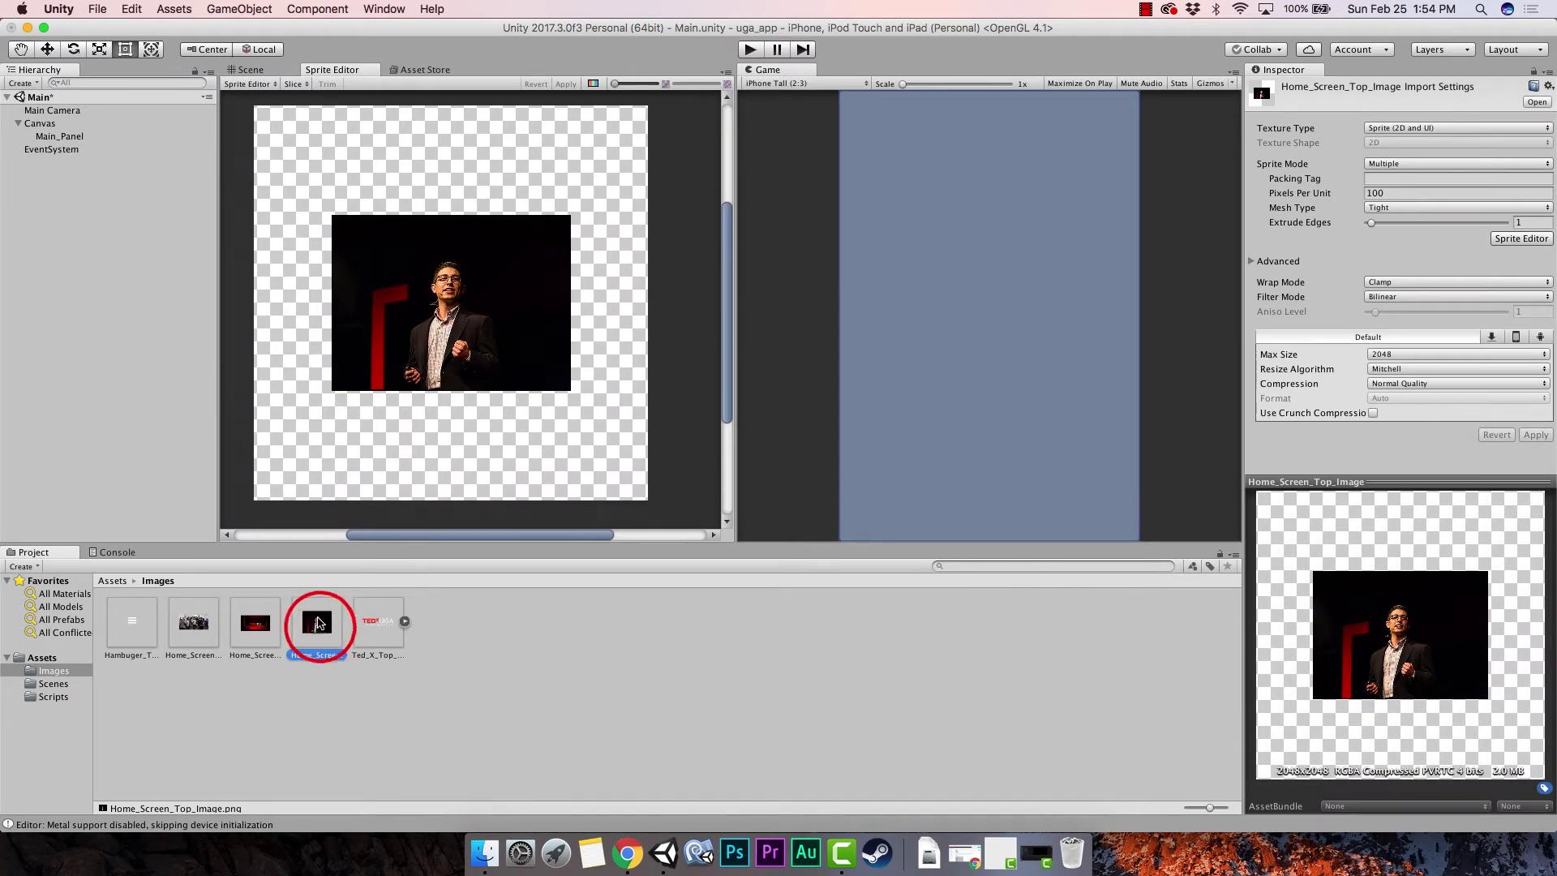
left_click(1352, 163)
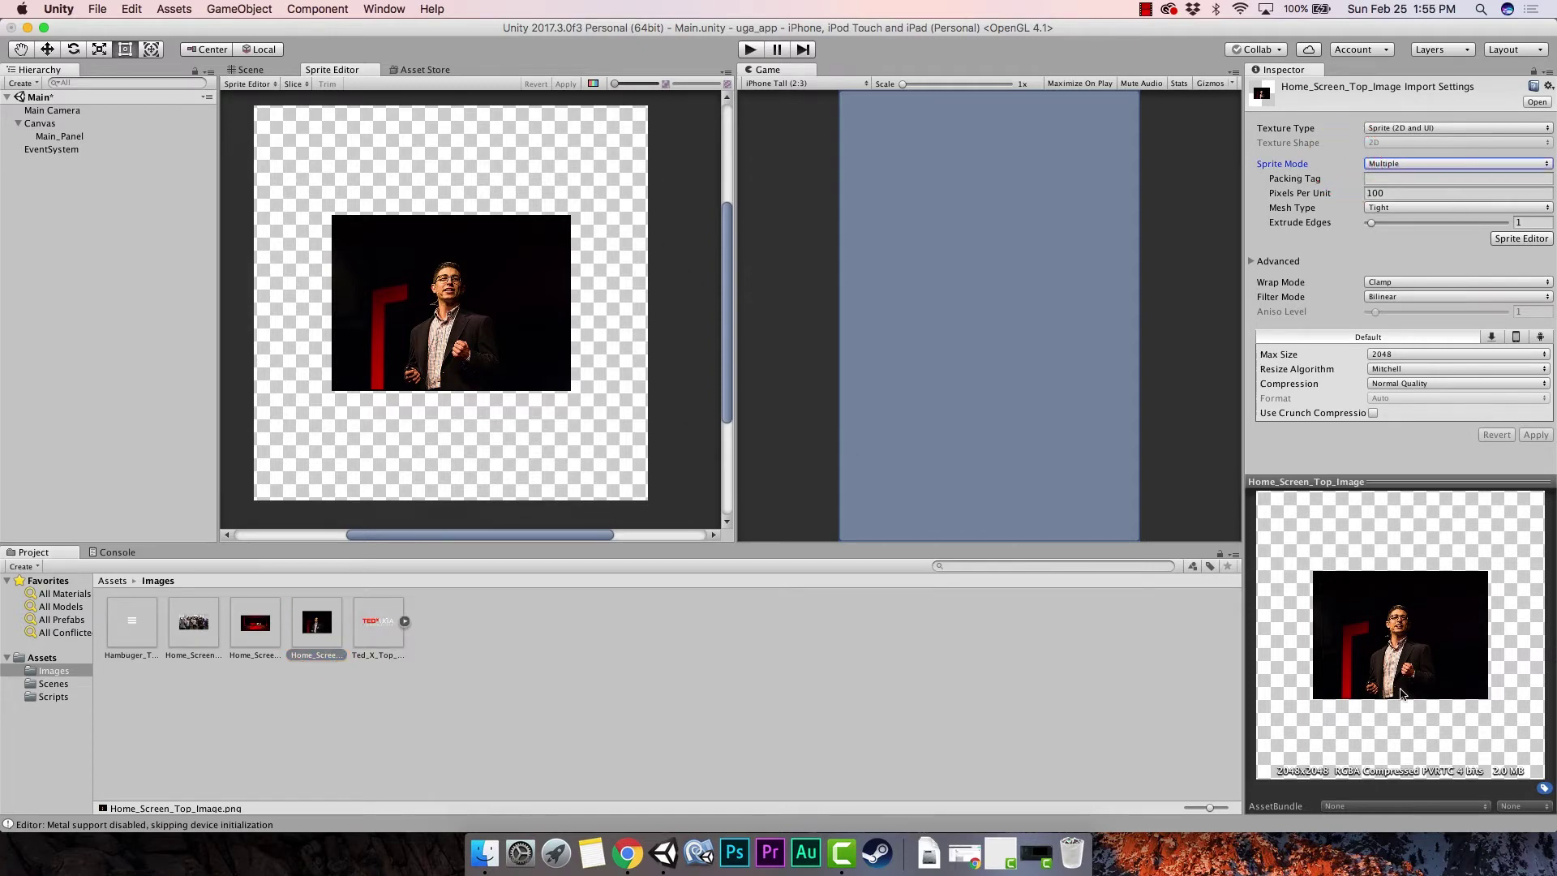
left_click(1315, 773)
left_click(1399, 353)
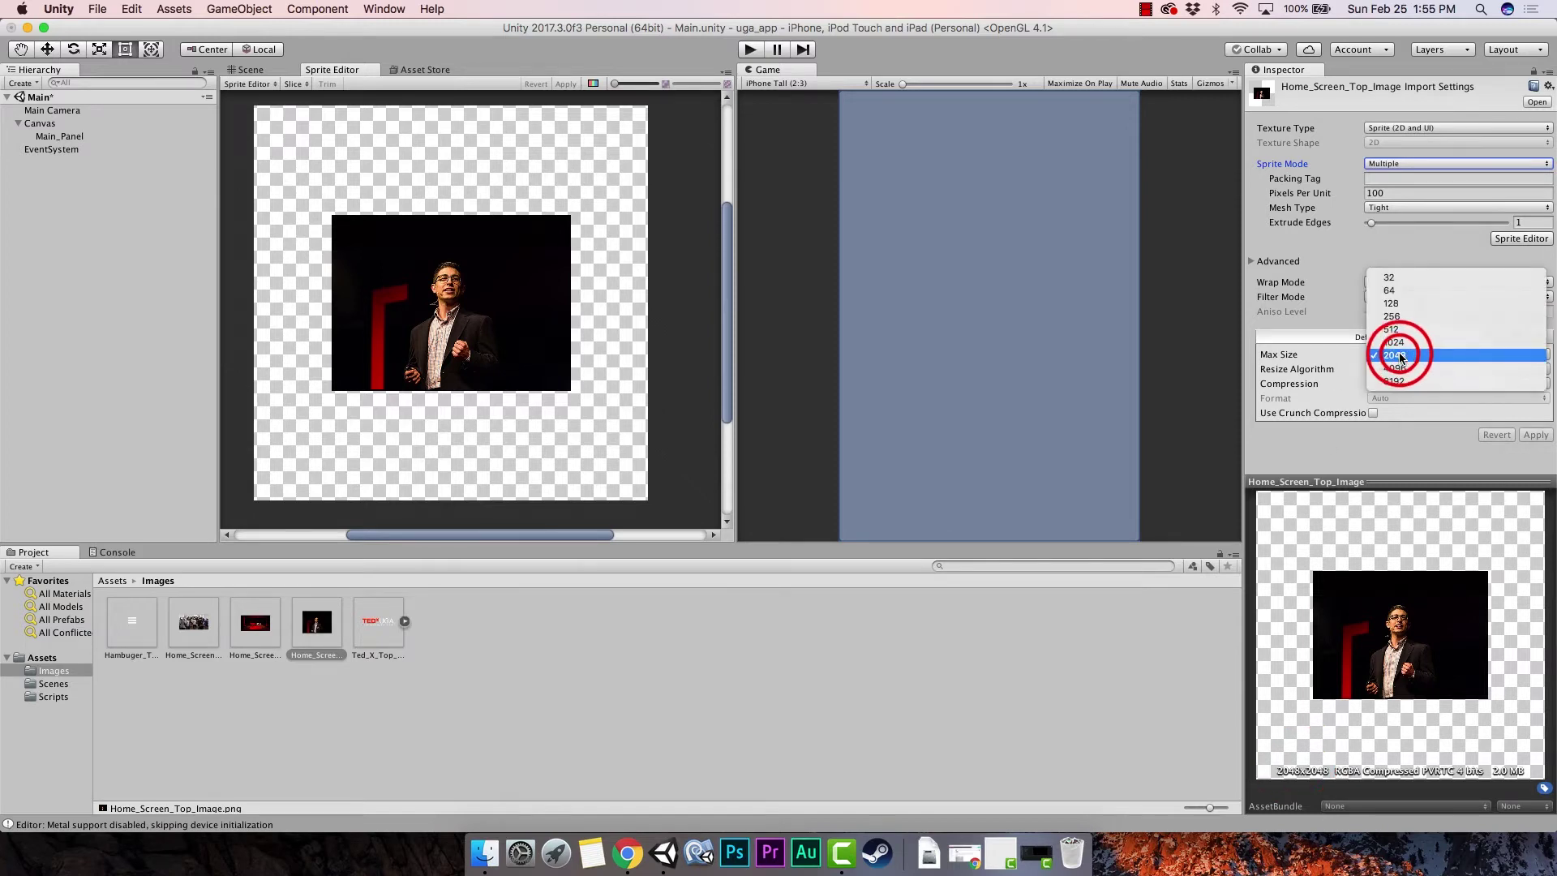
left_click(1398, 352)
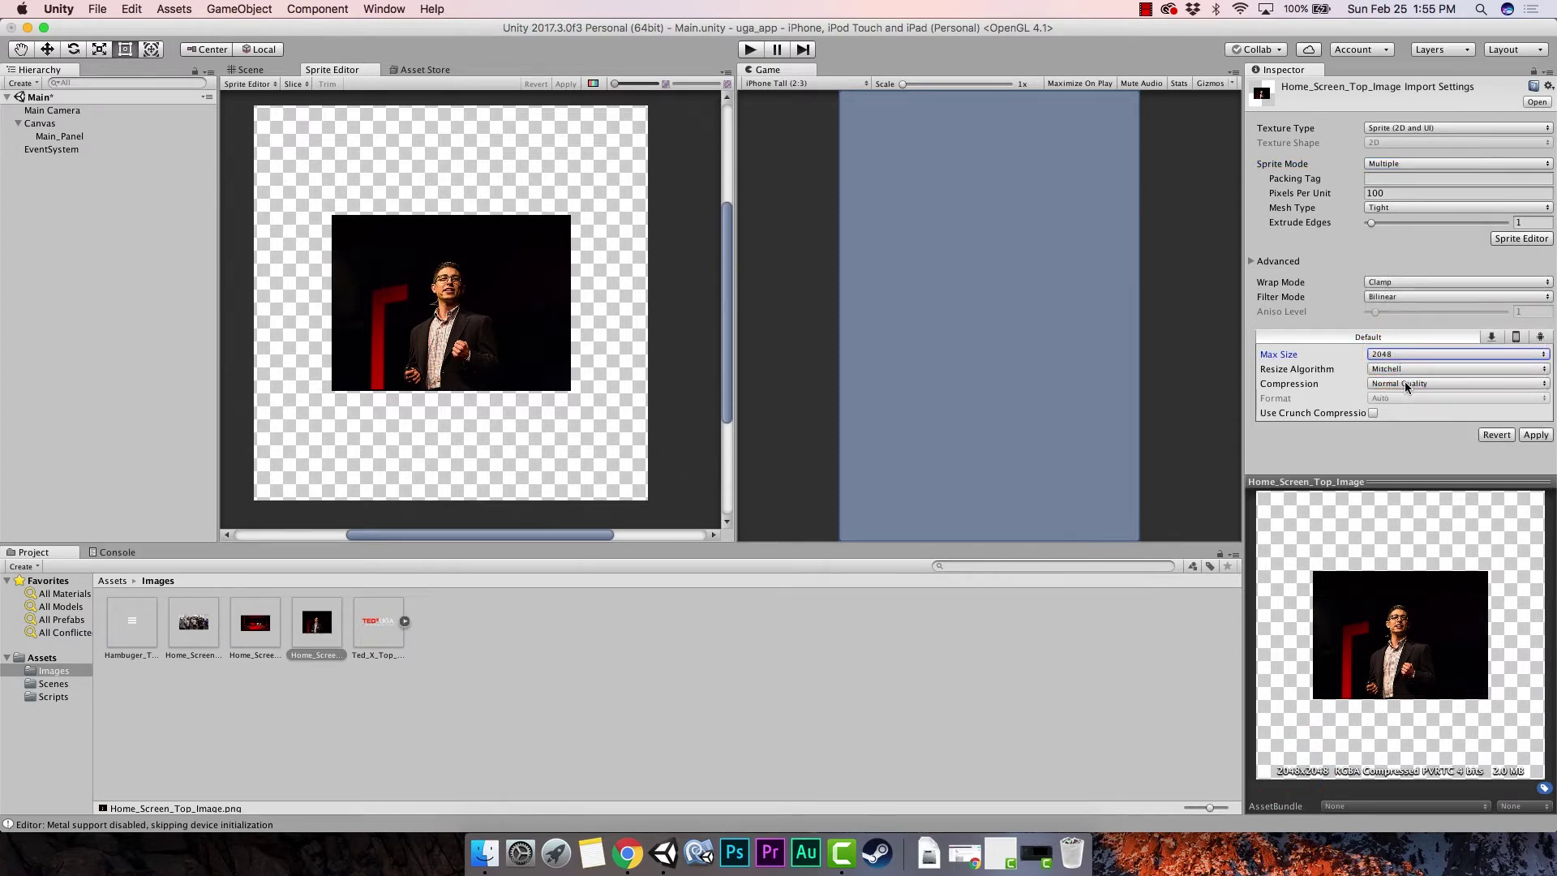
left_click(1405, 383)
left_click(1410, 399)
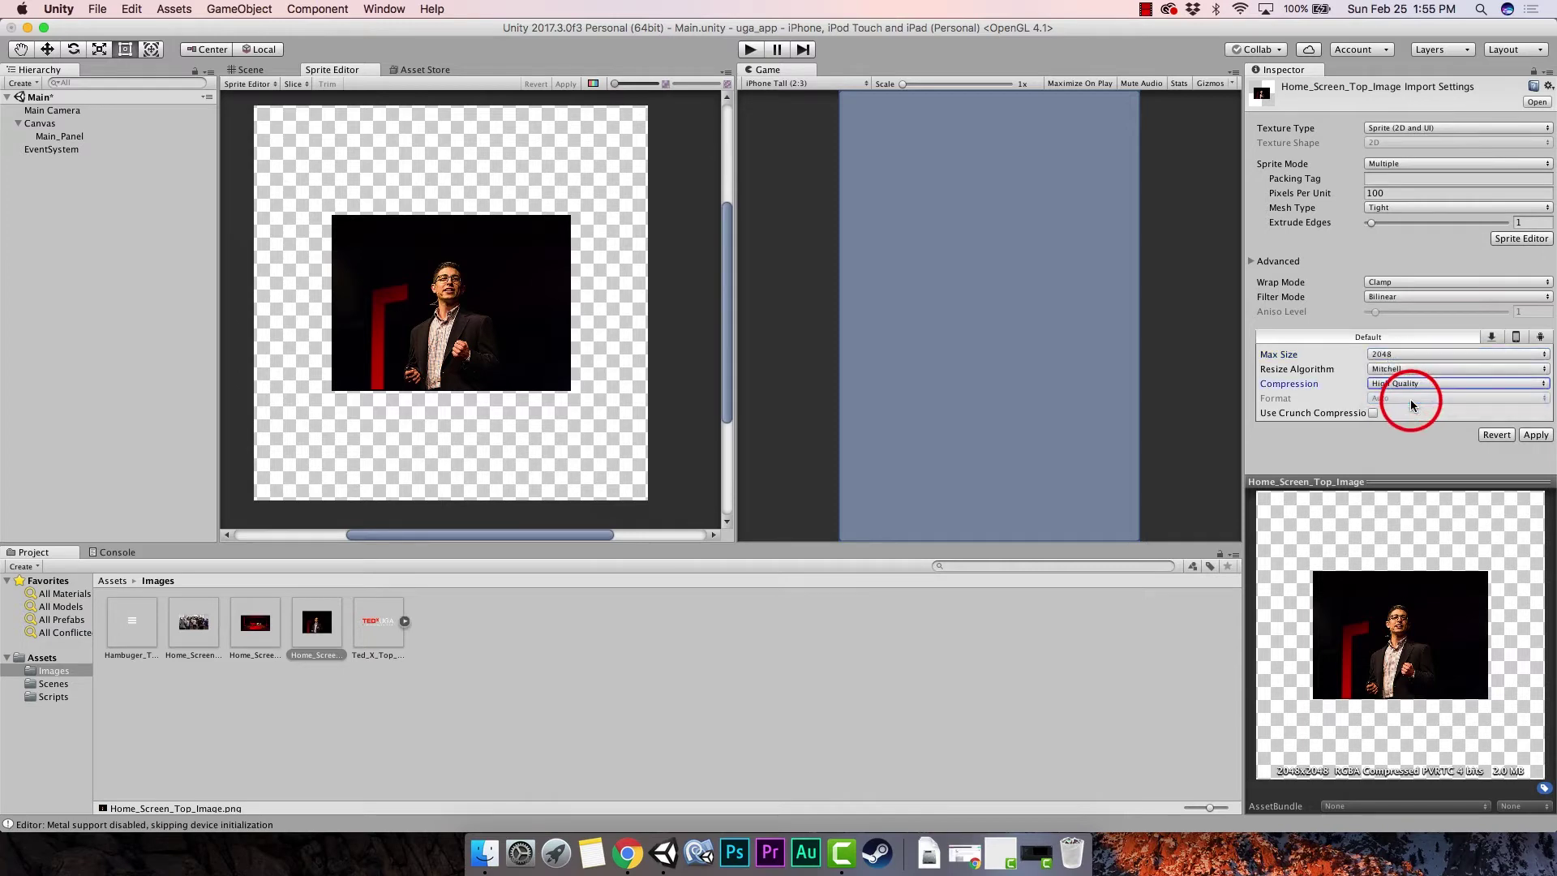
left_click(1535, 435)
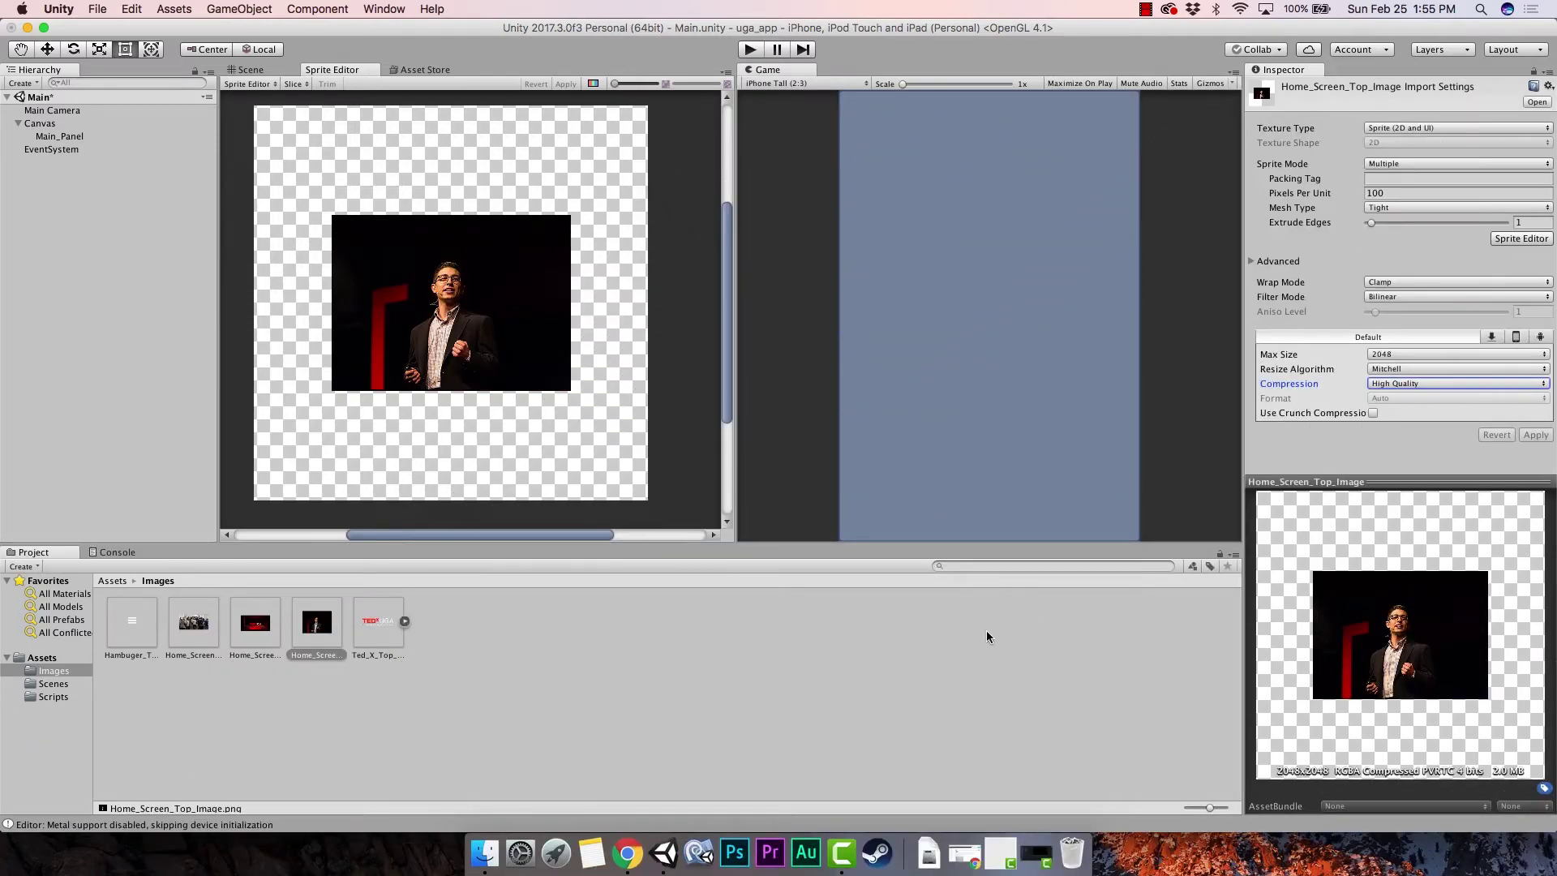
Set the max size of Home_Screen_Top_Image to 1024 and apply it.
left_click(1501, 771)
left_click(1399, 354)
left_click(1412, 342)
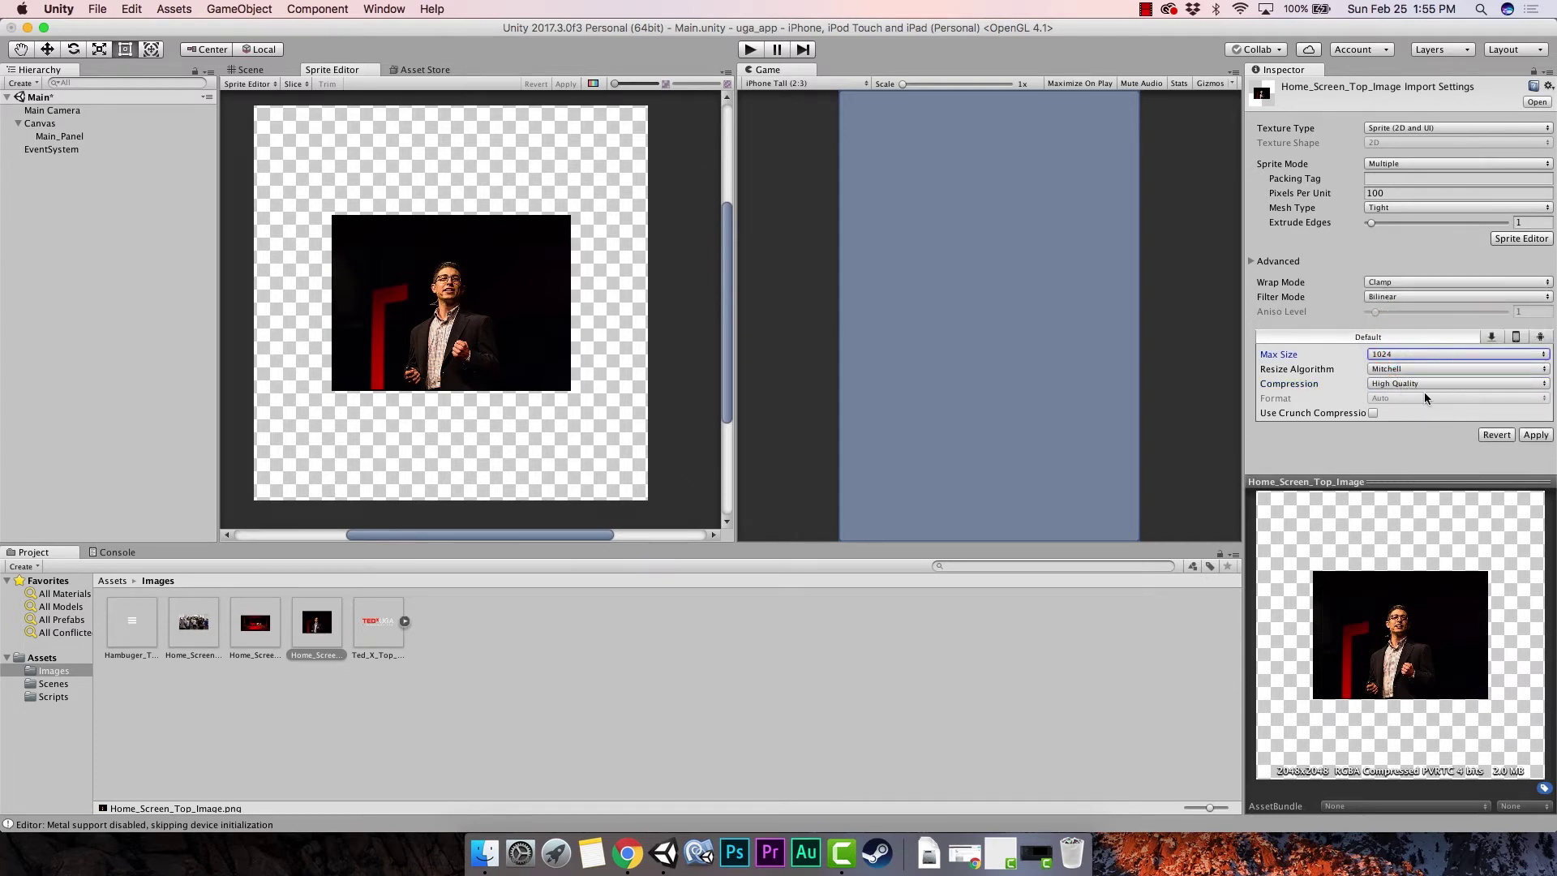
left_click(1535, 435)
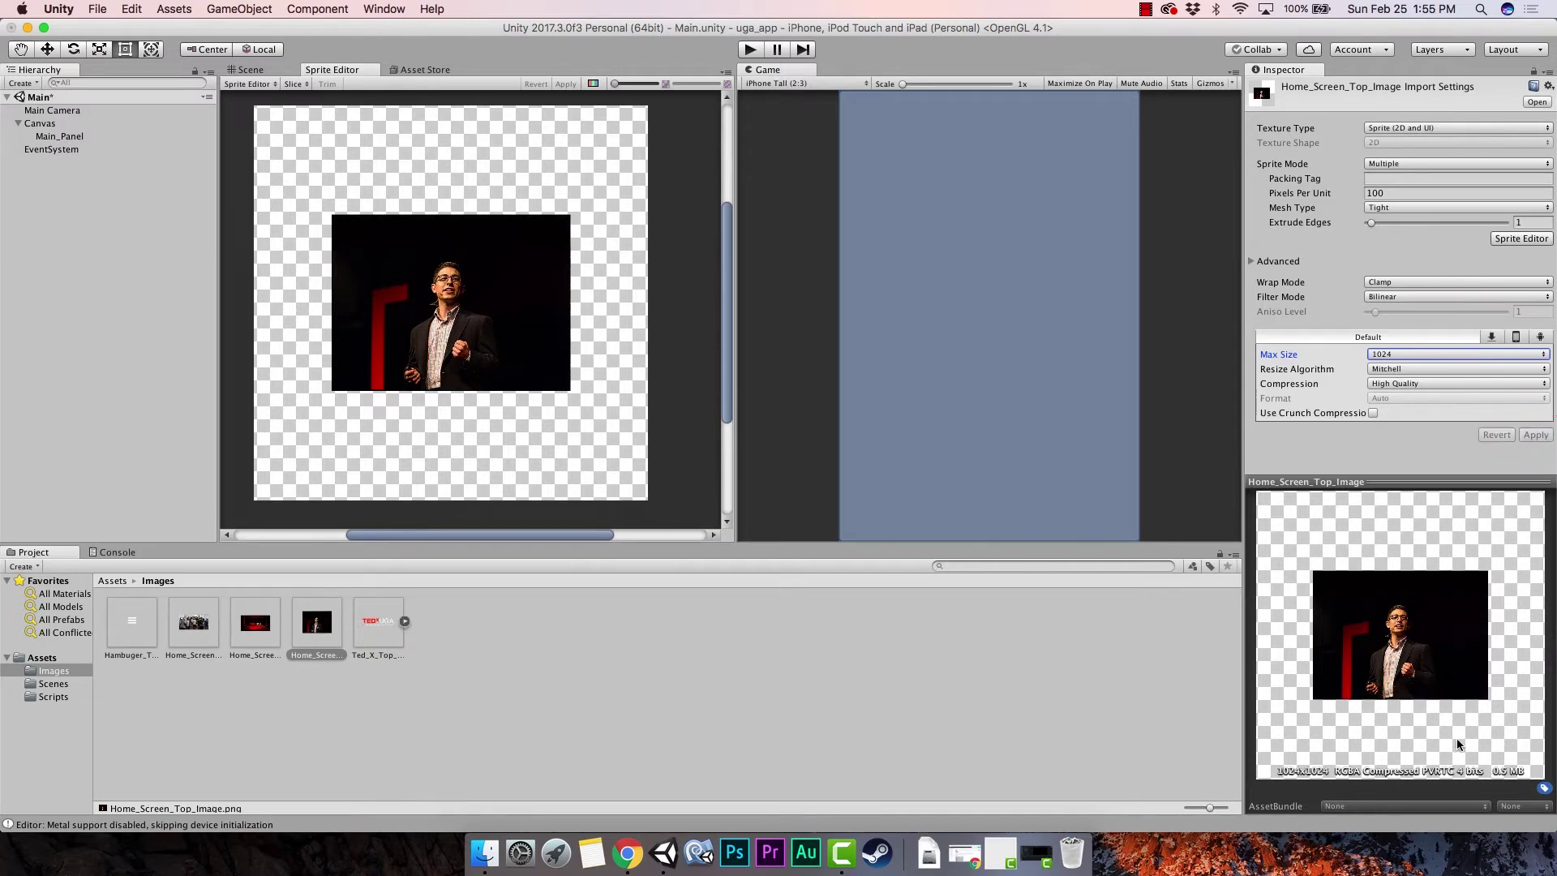
Restore the max size of Home_Screen_Top_Image to 2048 and apply it.
left_click(1506, 780)
left_click(1419, 354)
left_click(1419, 369)
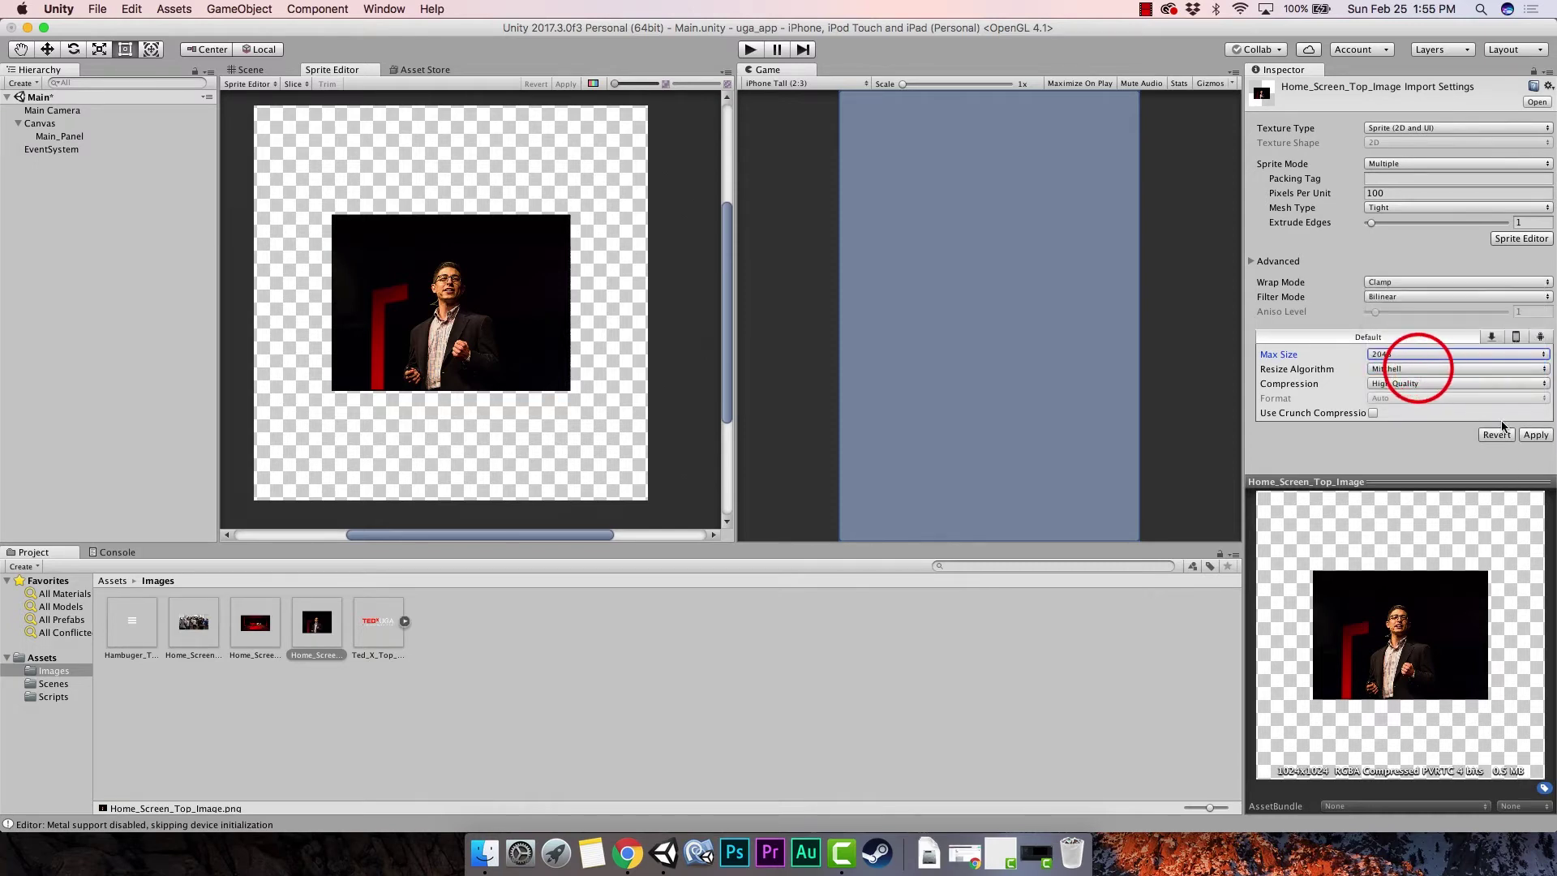
left_click(1533, 435)
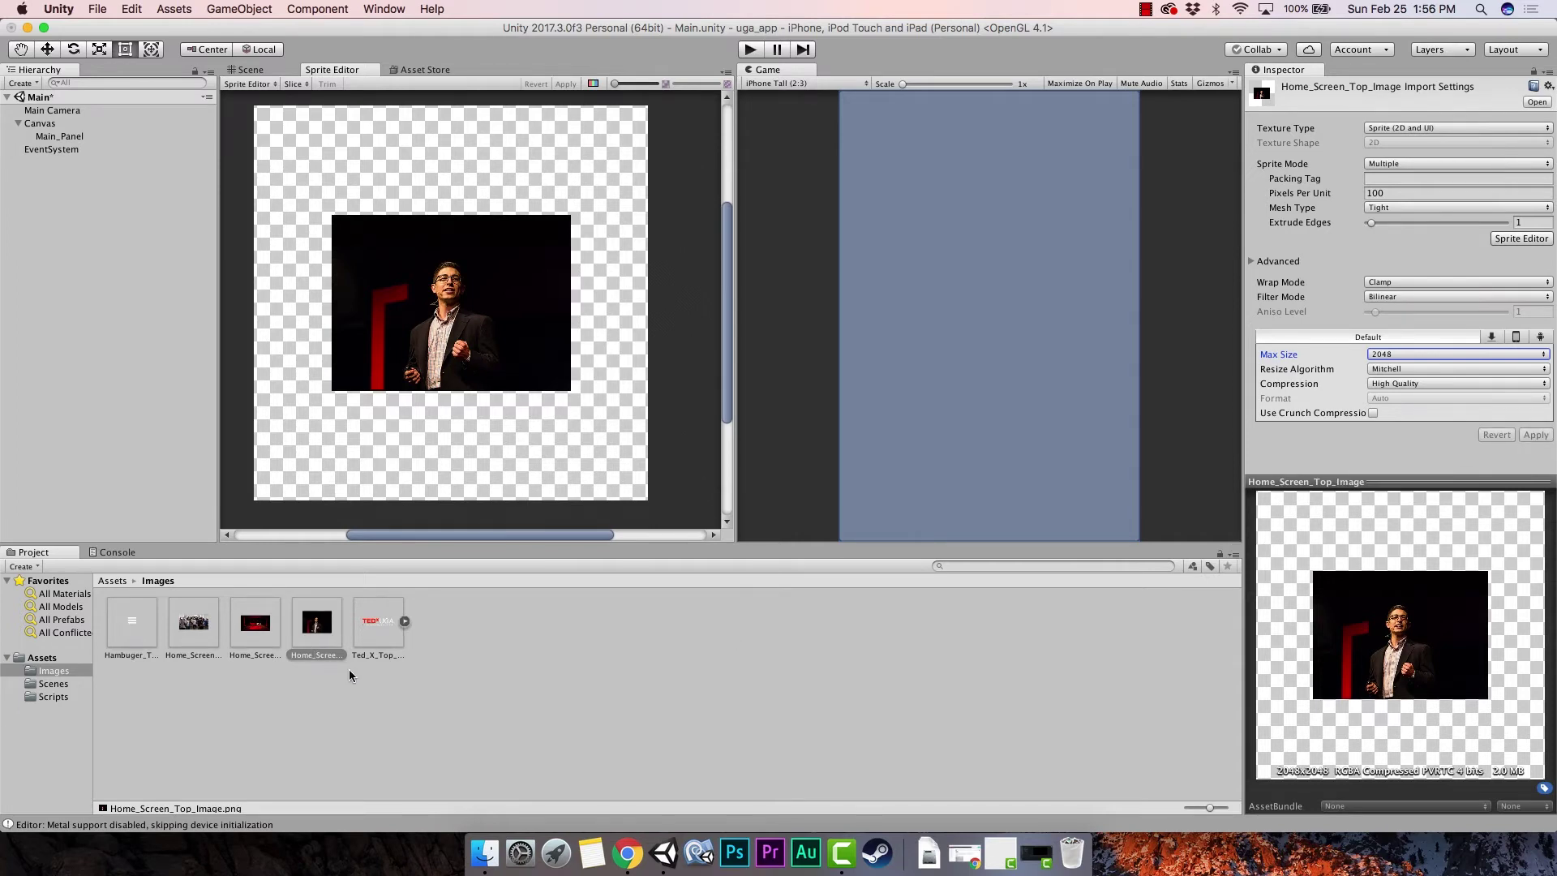
Set the compression of Home_Screen_Bottom_Image to High Quality and apply the change.
left_click(281, 676)
left_click(251, 626)
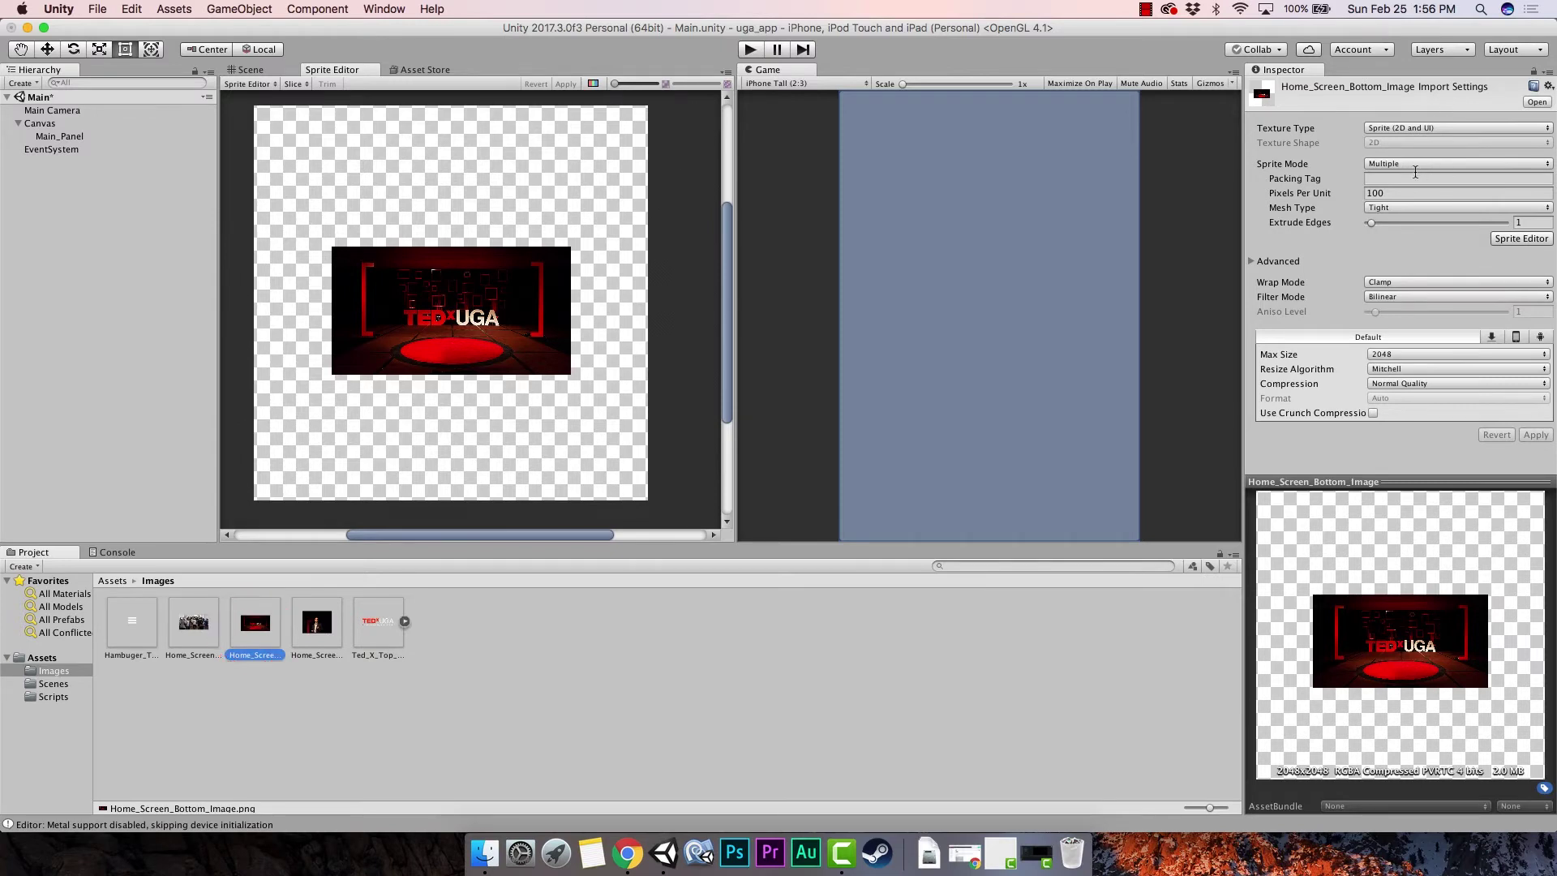
left_click(1432, 384)
left_click(1426, 398)
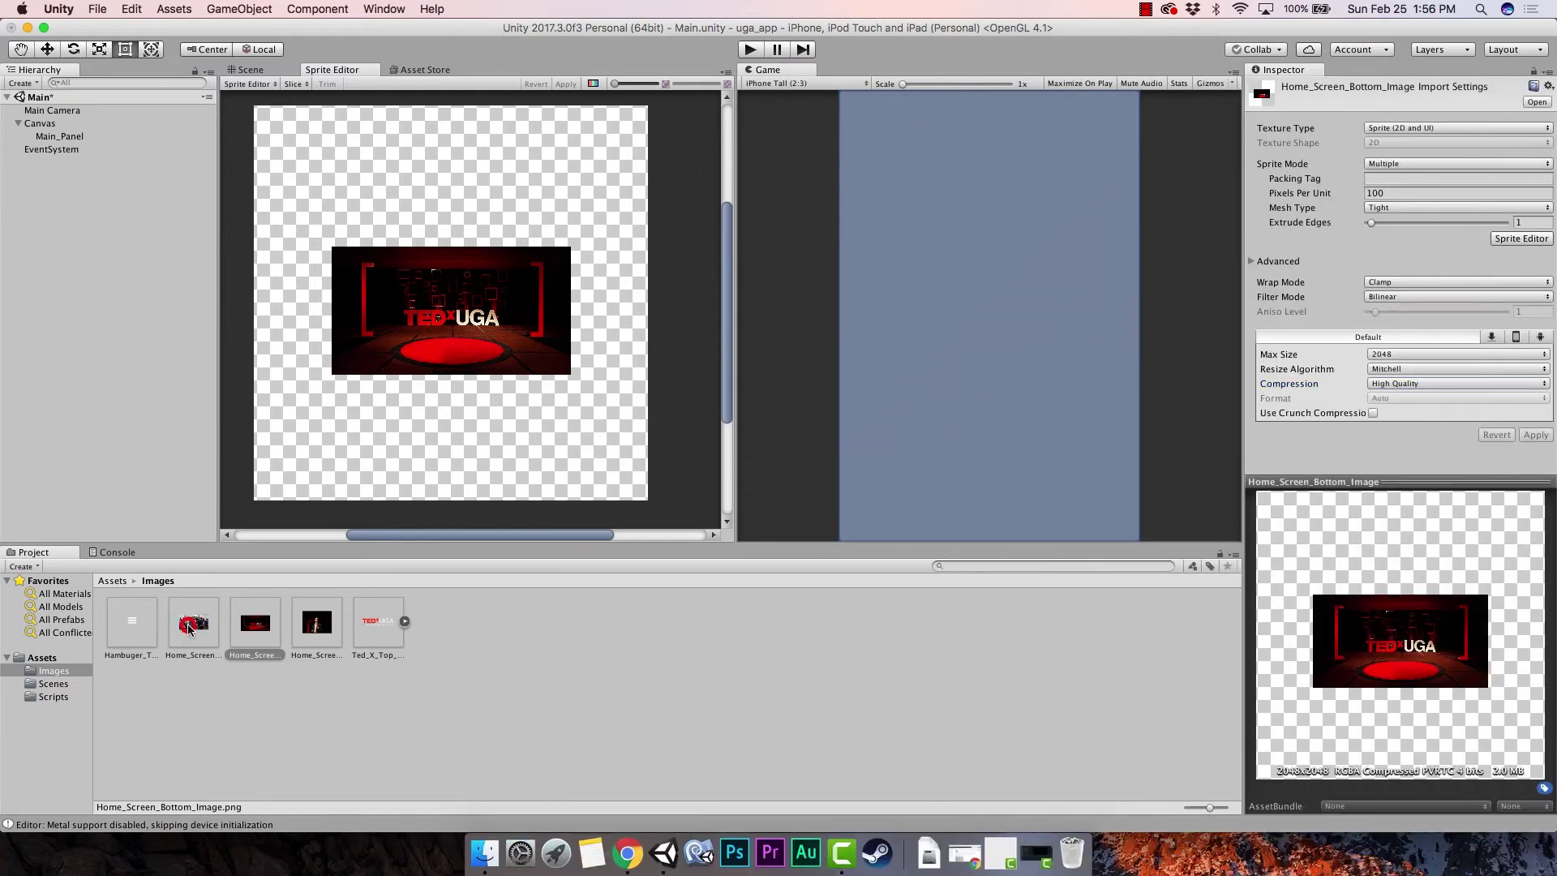
Set the compression of the home screen middle image to High Quality and apply the change.
left_click(189, 626)
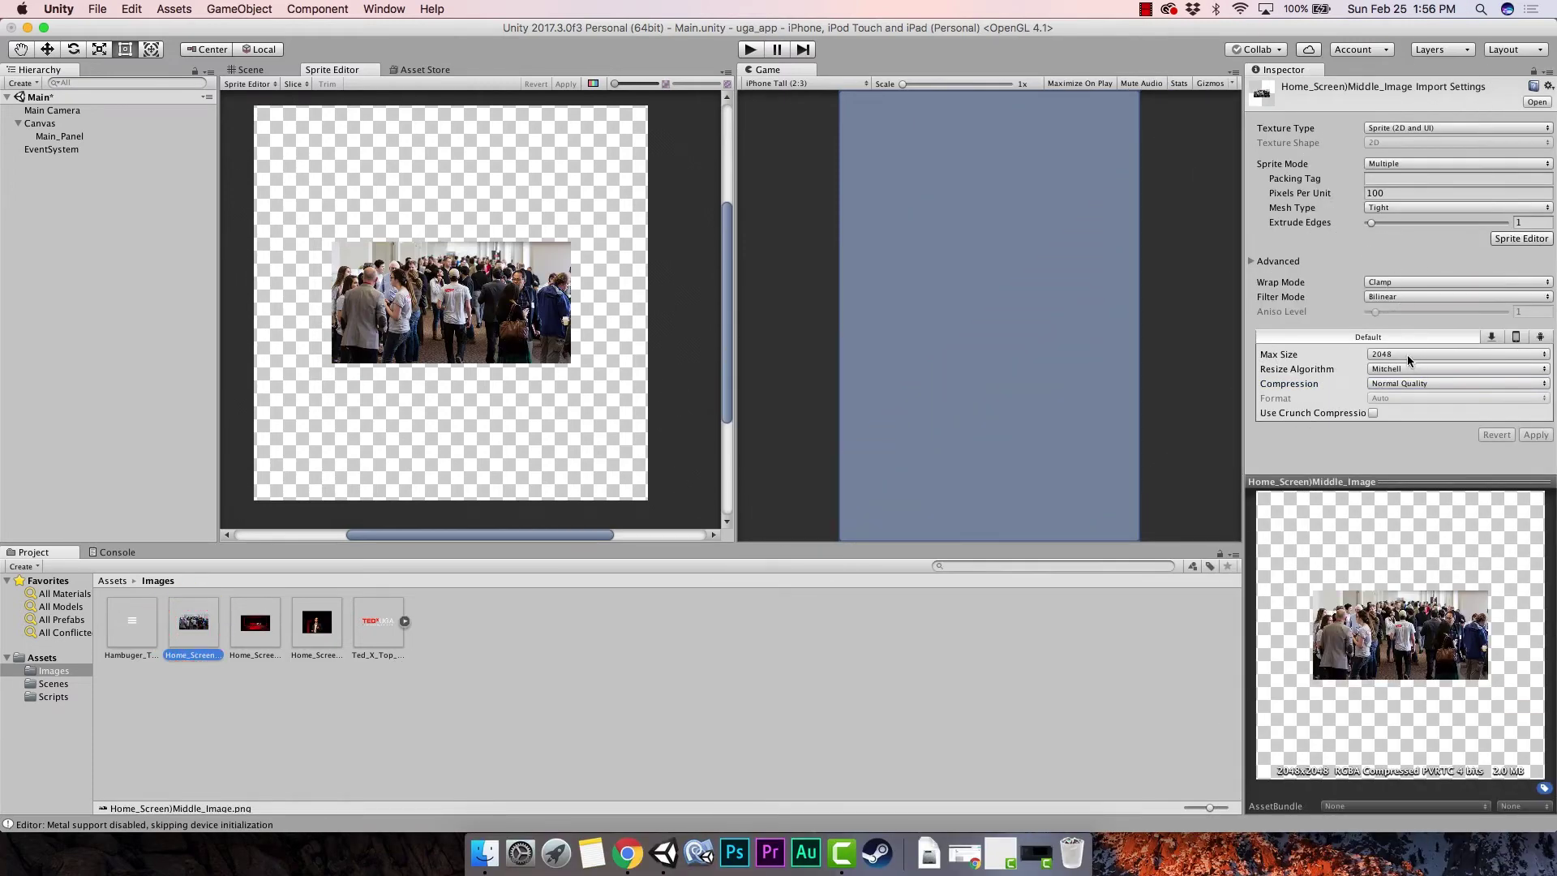
left_click(1408, 387)
left_click(1419, 398)
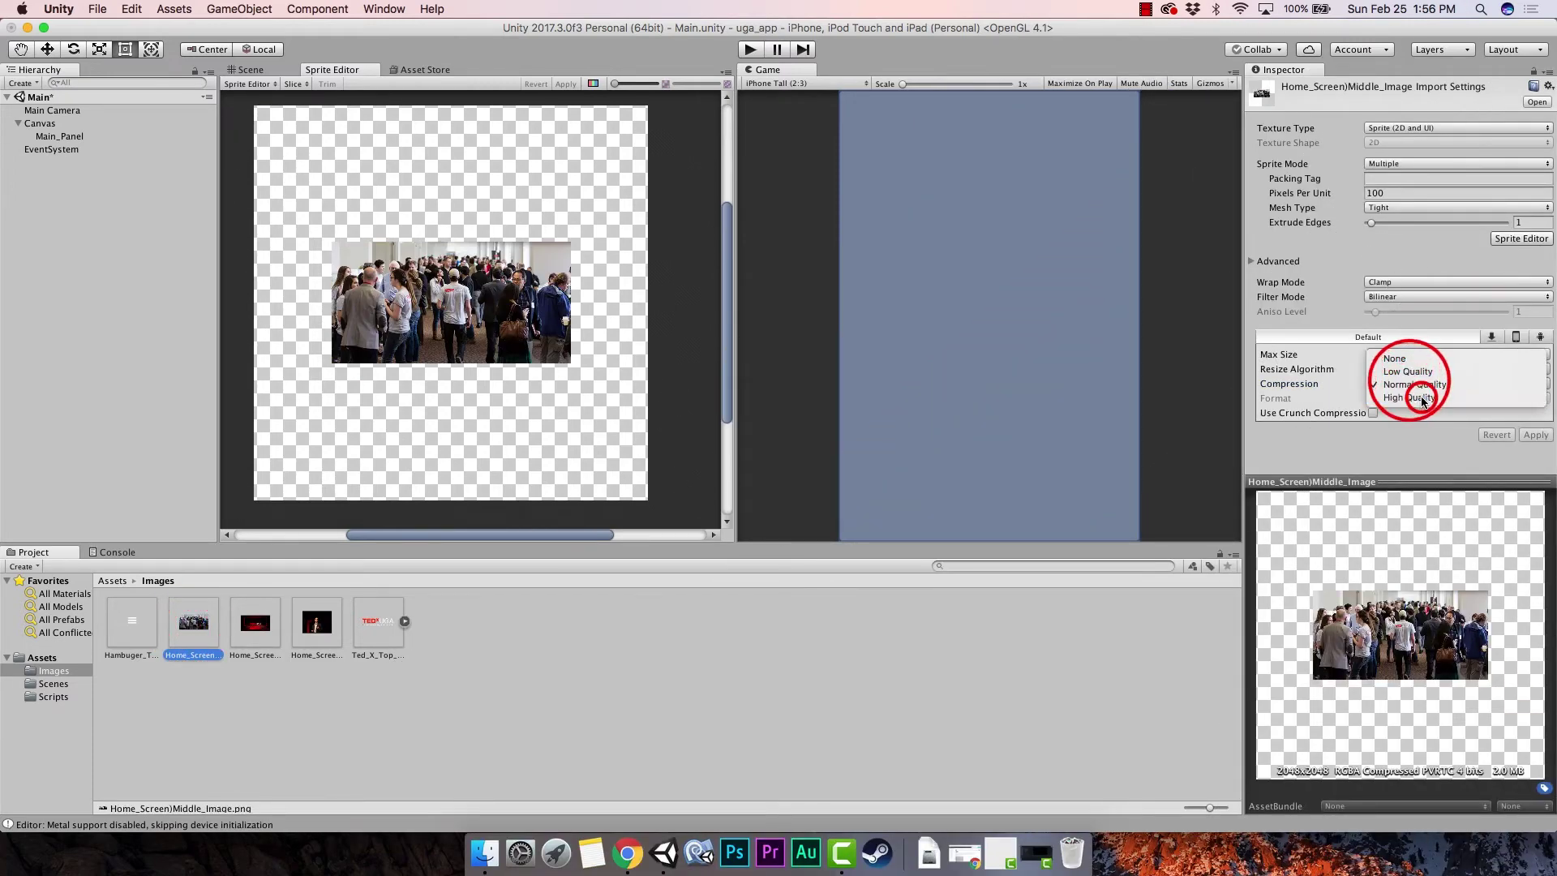
left_click(1536, 435)
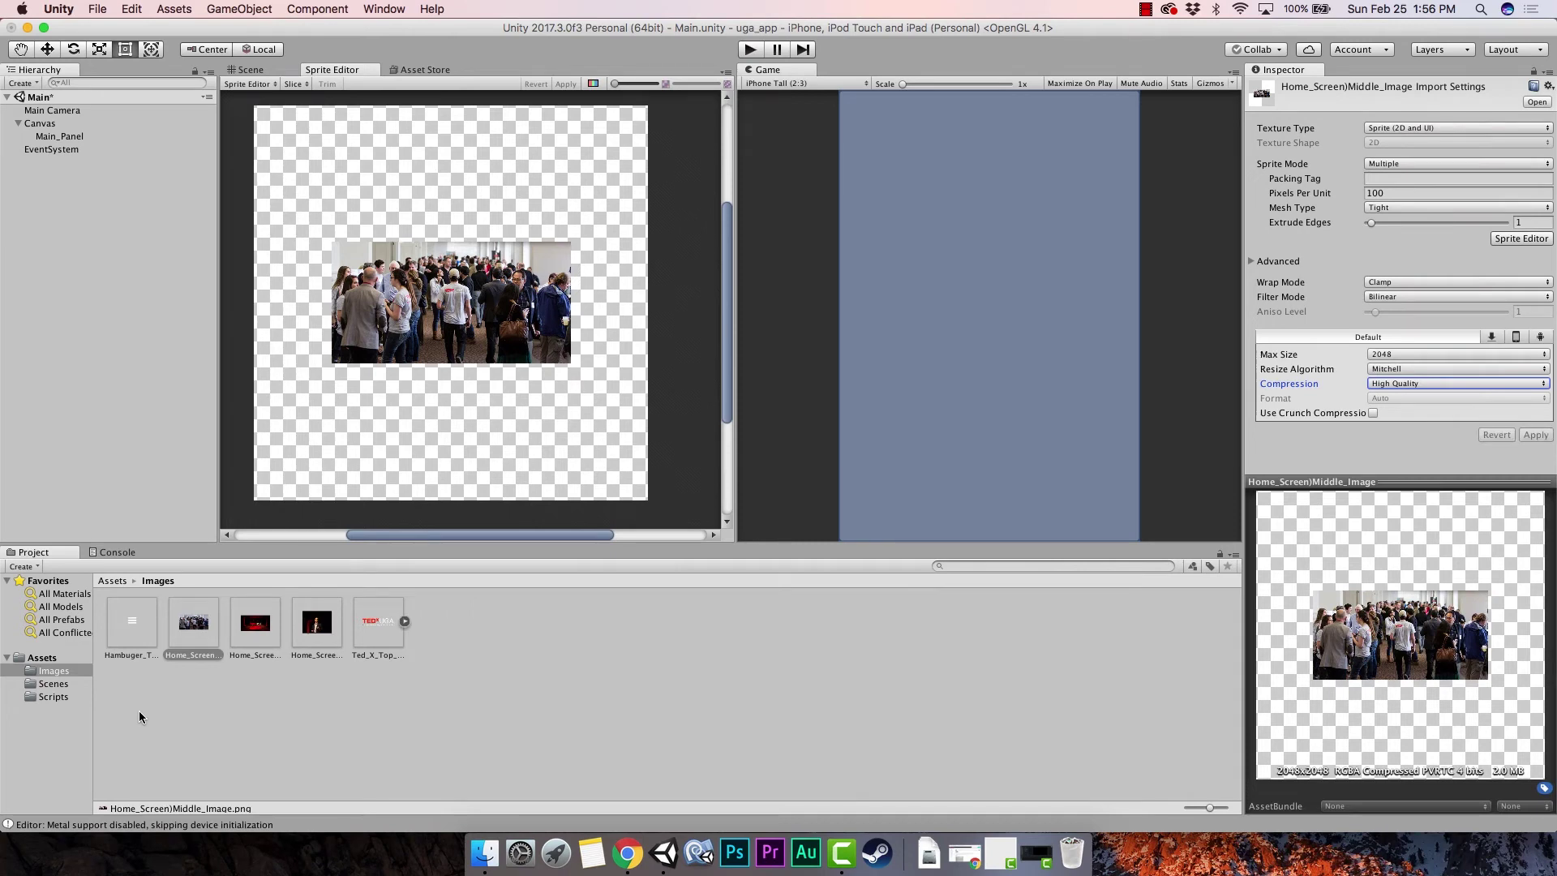
Give Hambuger_Top_Left a max size of 512 and High Quality compression, and apply the changes.
left_click(124, 615)
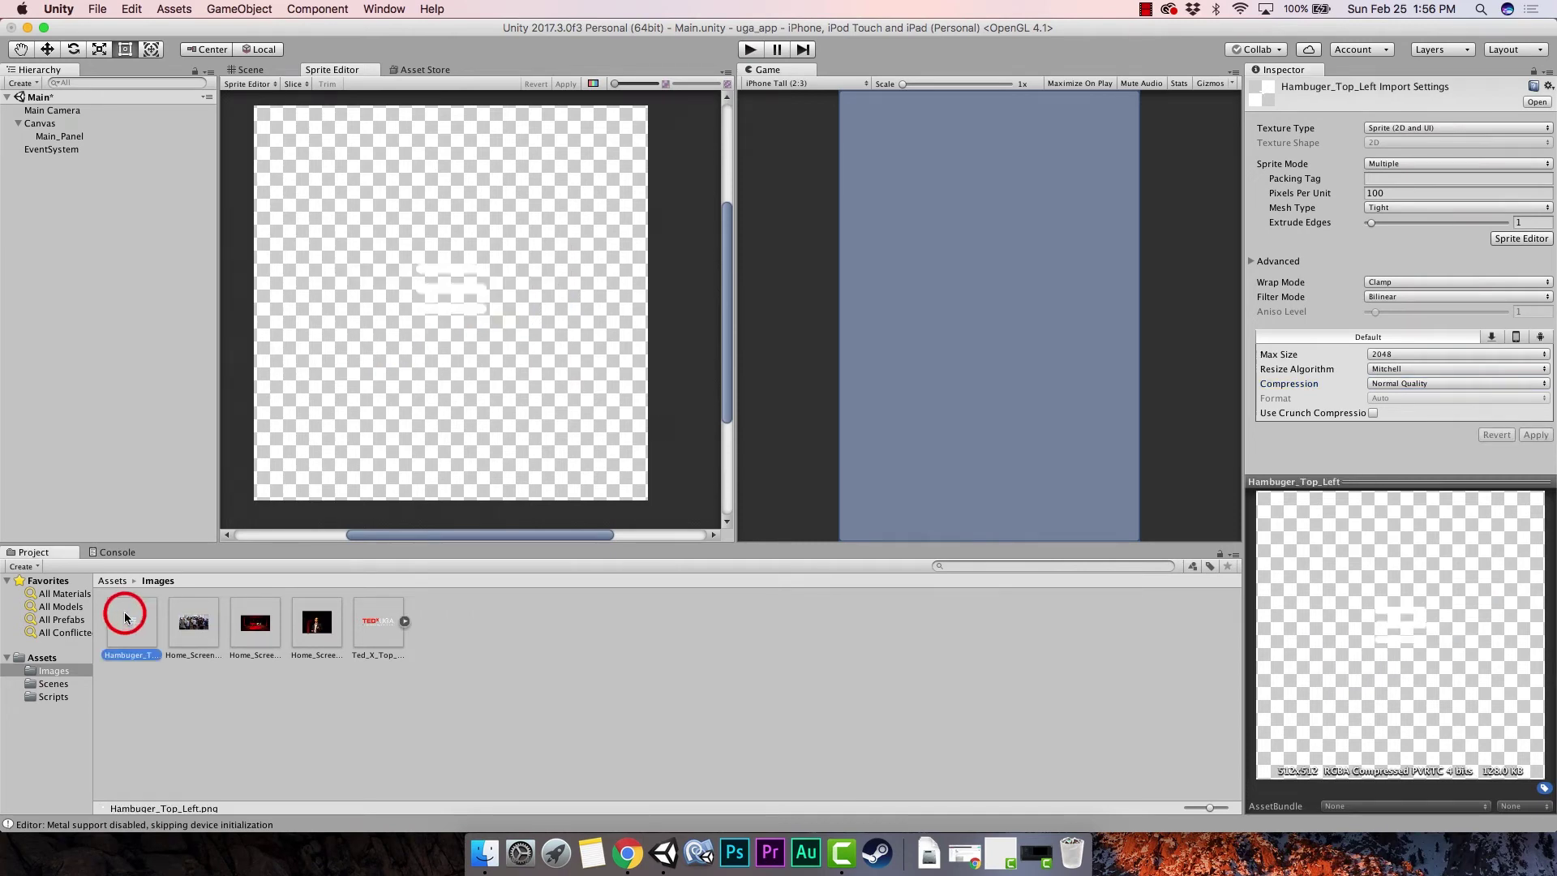
left_click(1397, 354)
left_click(1401, 326)
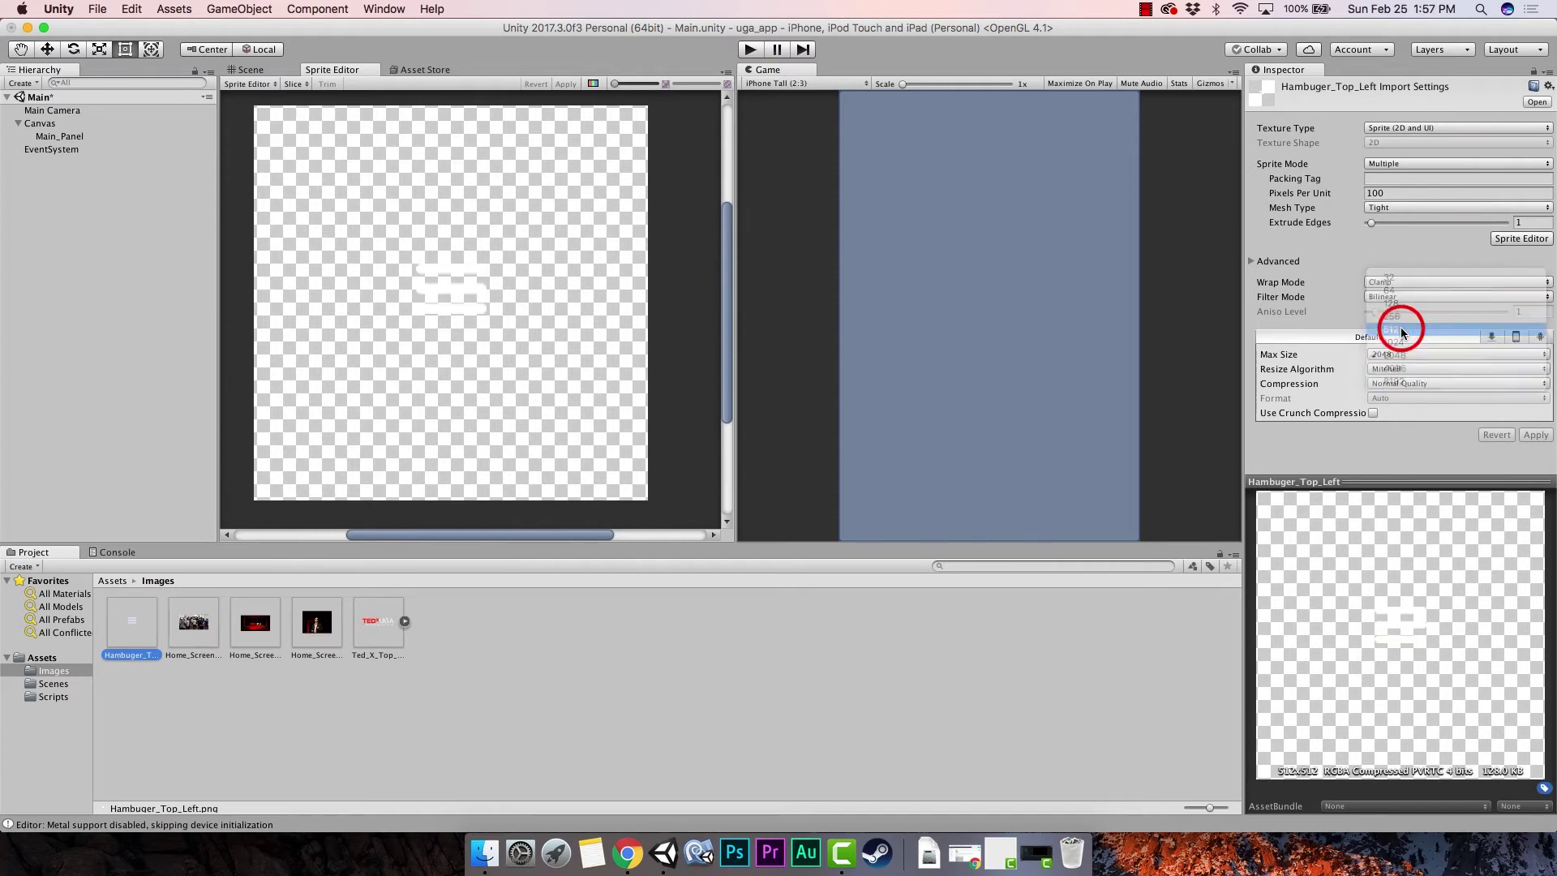
left_click(1409, 383)
left_click(1409, 398)
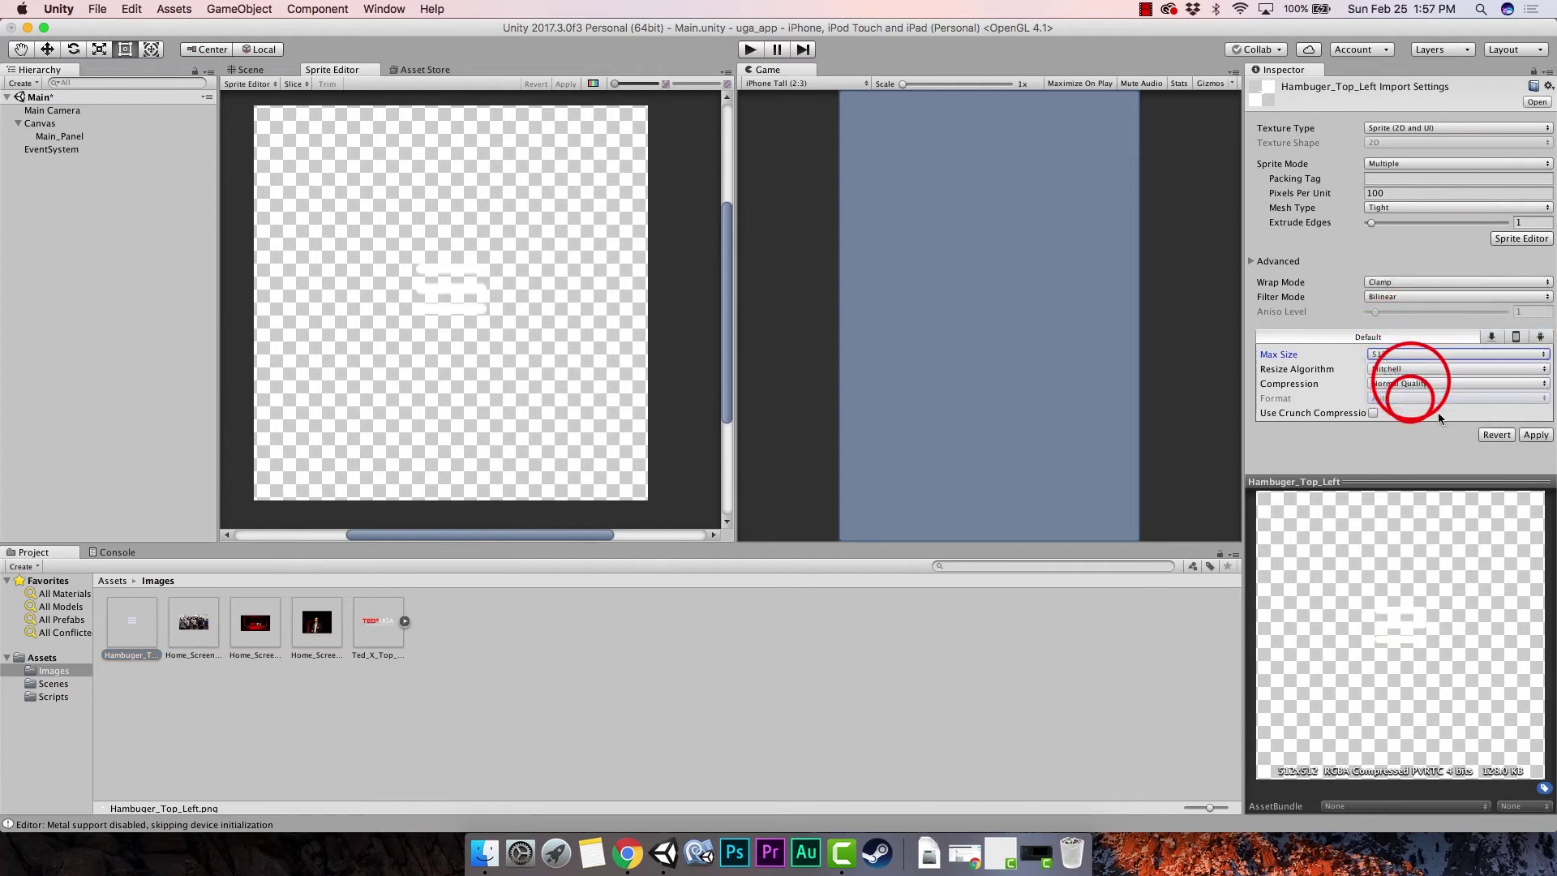
left_click(1531, 436)
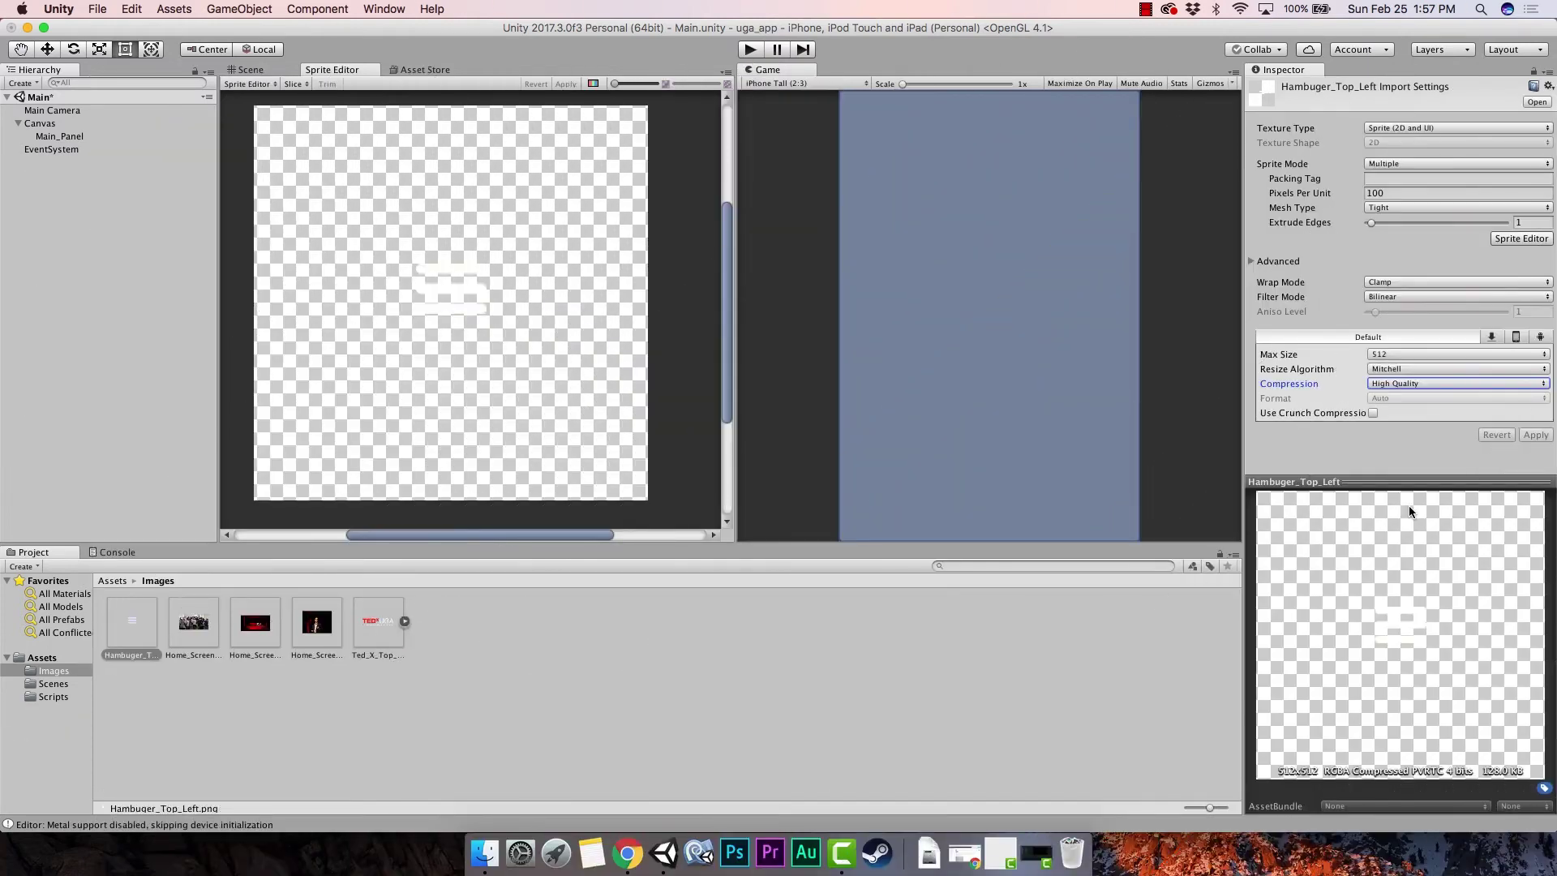
View the home screen images in the Sprite Editor and leave Home_Screen_Top_Image loaded for slicing.
left_click(414, 706)
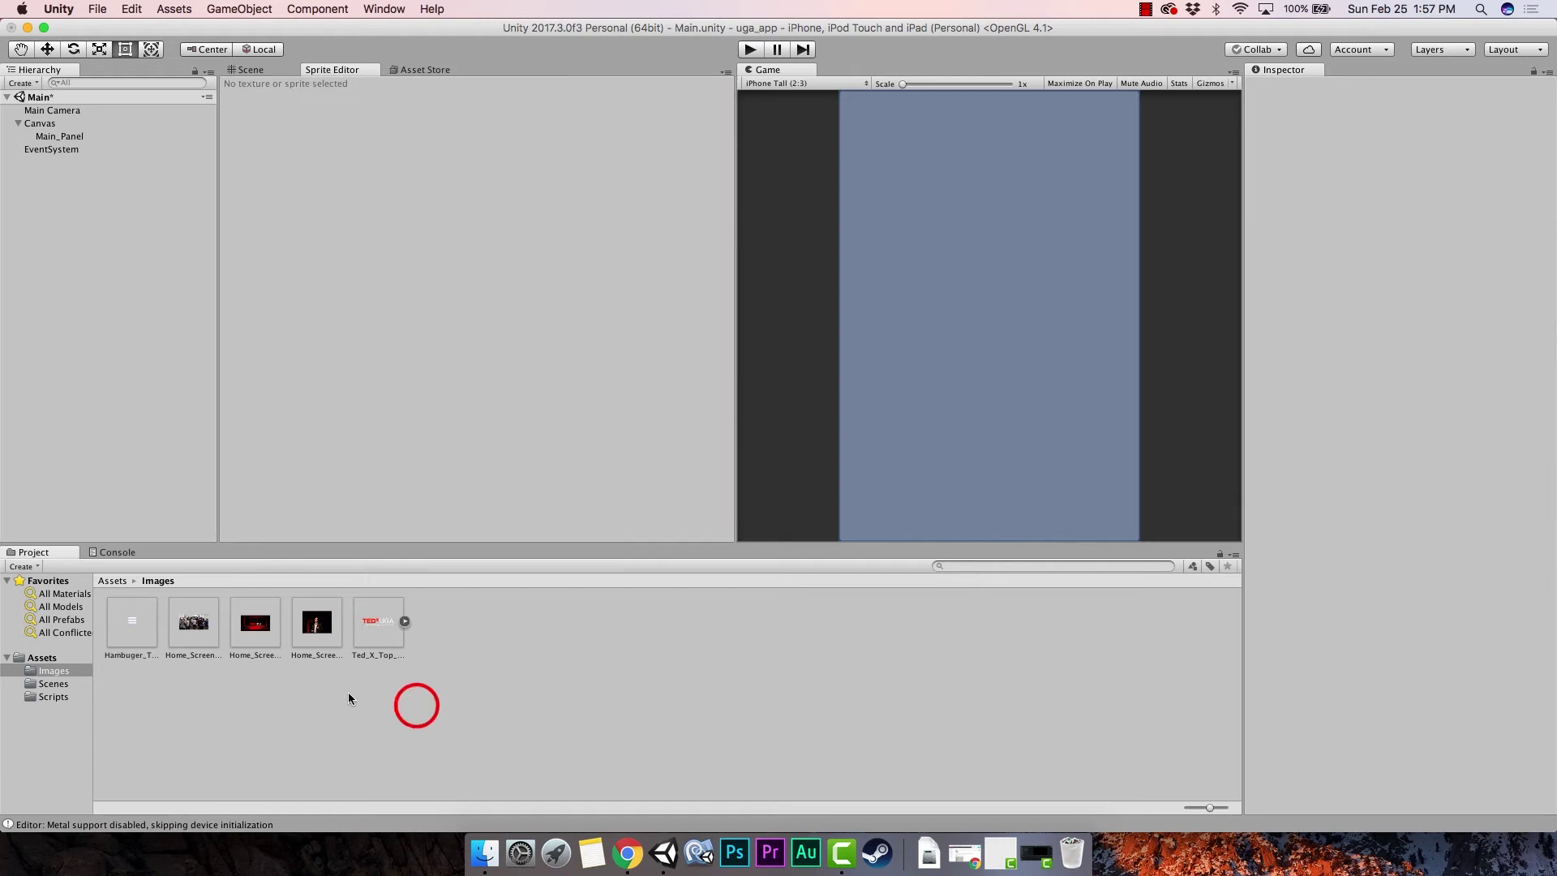
left_click(302, 632)
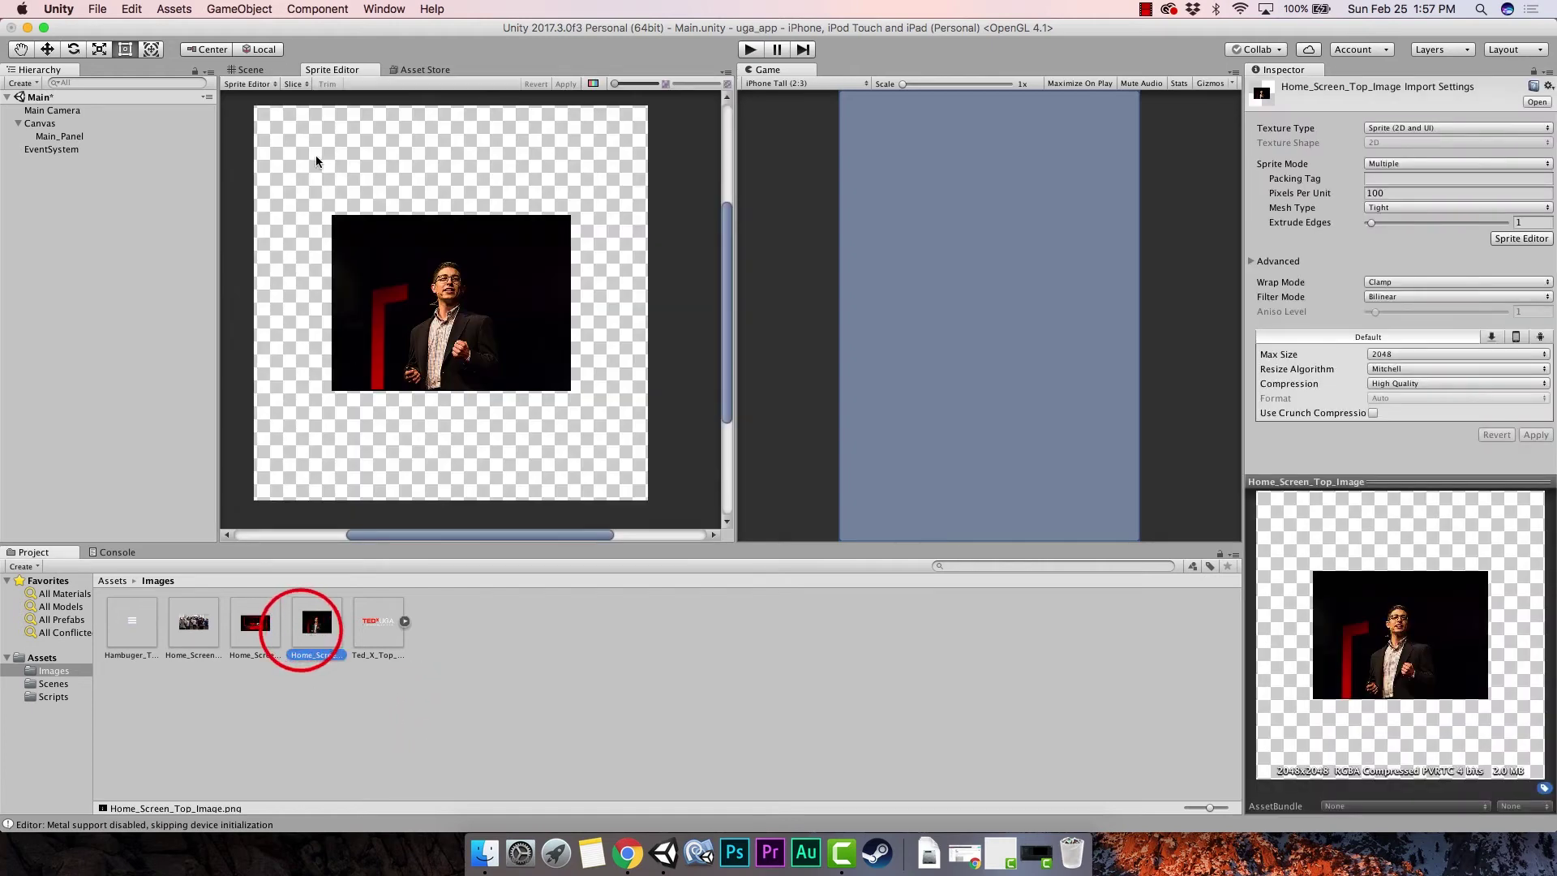
left_click(325, 71)
left_click(317, 624)
left_click(317, 623)
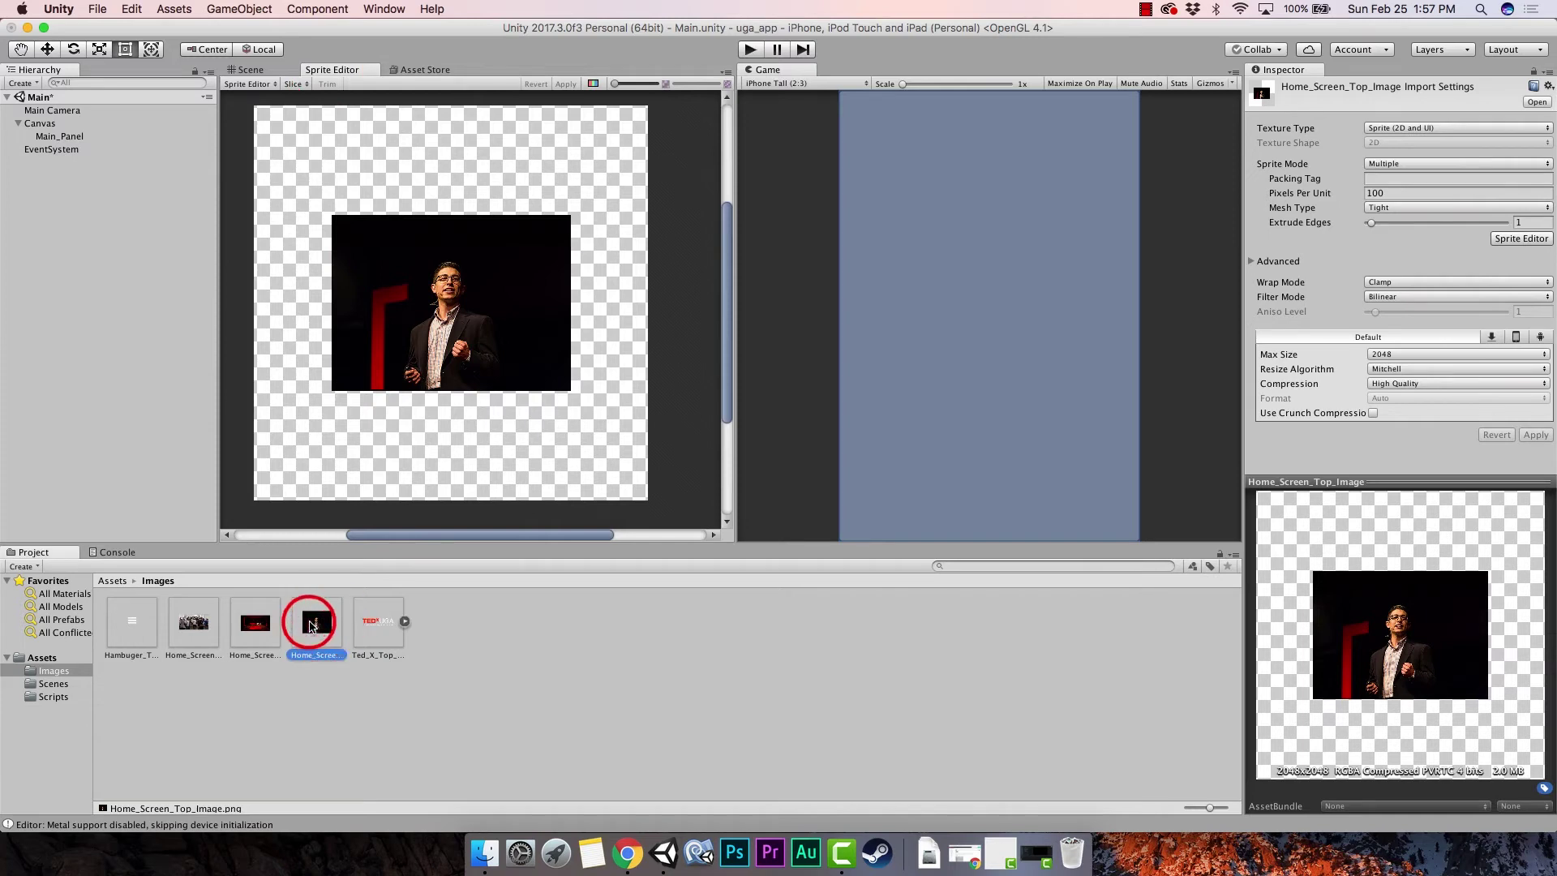
left_click(1510, 240)
left_click(331, 208)
left_click(248, 622)
left_click(207, 622)
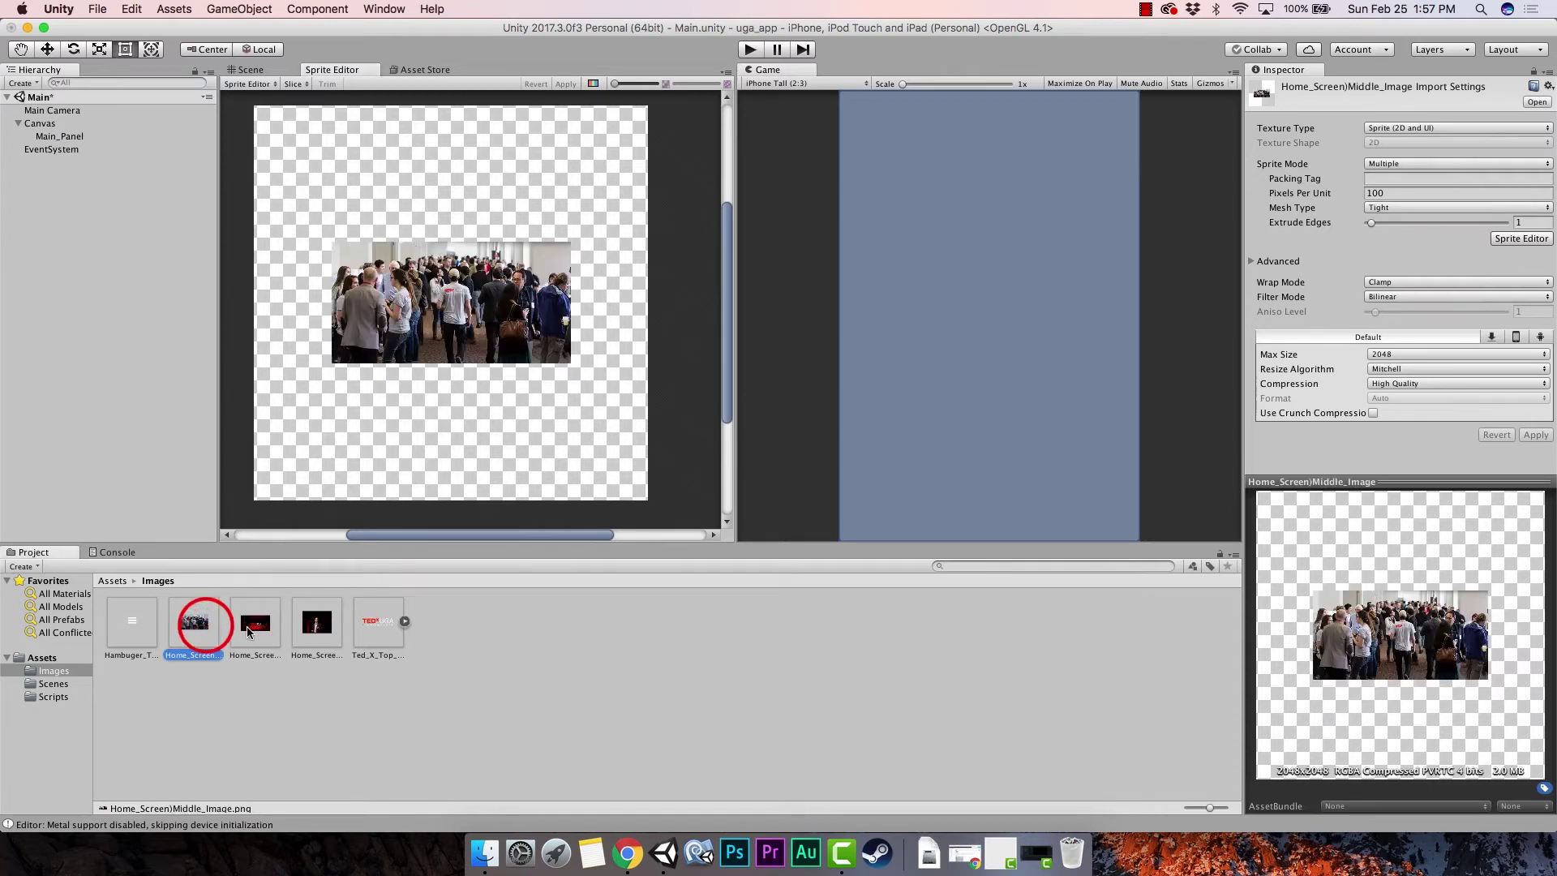
left_click(255, 625)
left_click(313, 627)
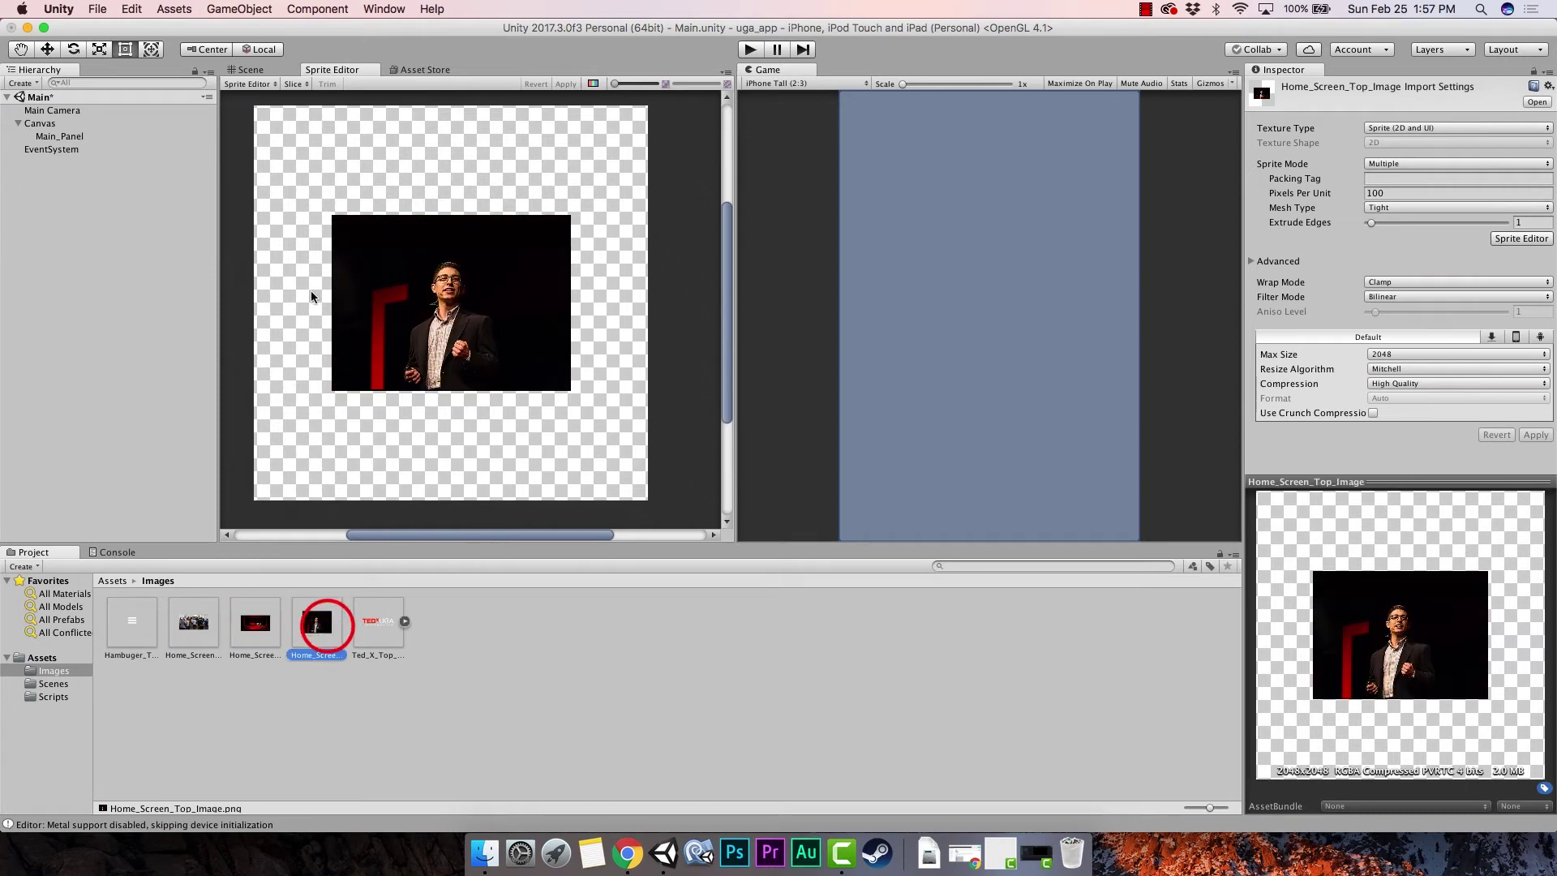
Draw a sprite region about 1371 by 1034 pixels around the speaker photo and fit its left edge to the photo at X 404.
left_click_drag(392, 275, 582, 403)
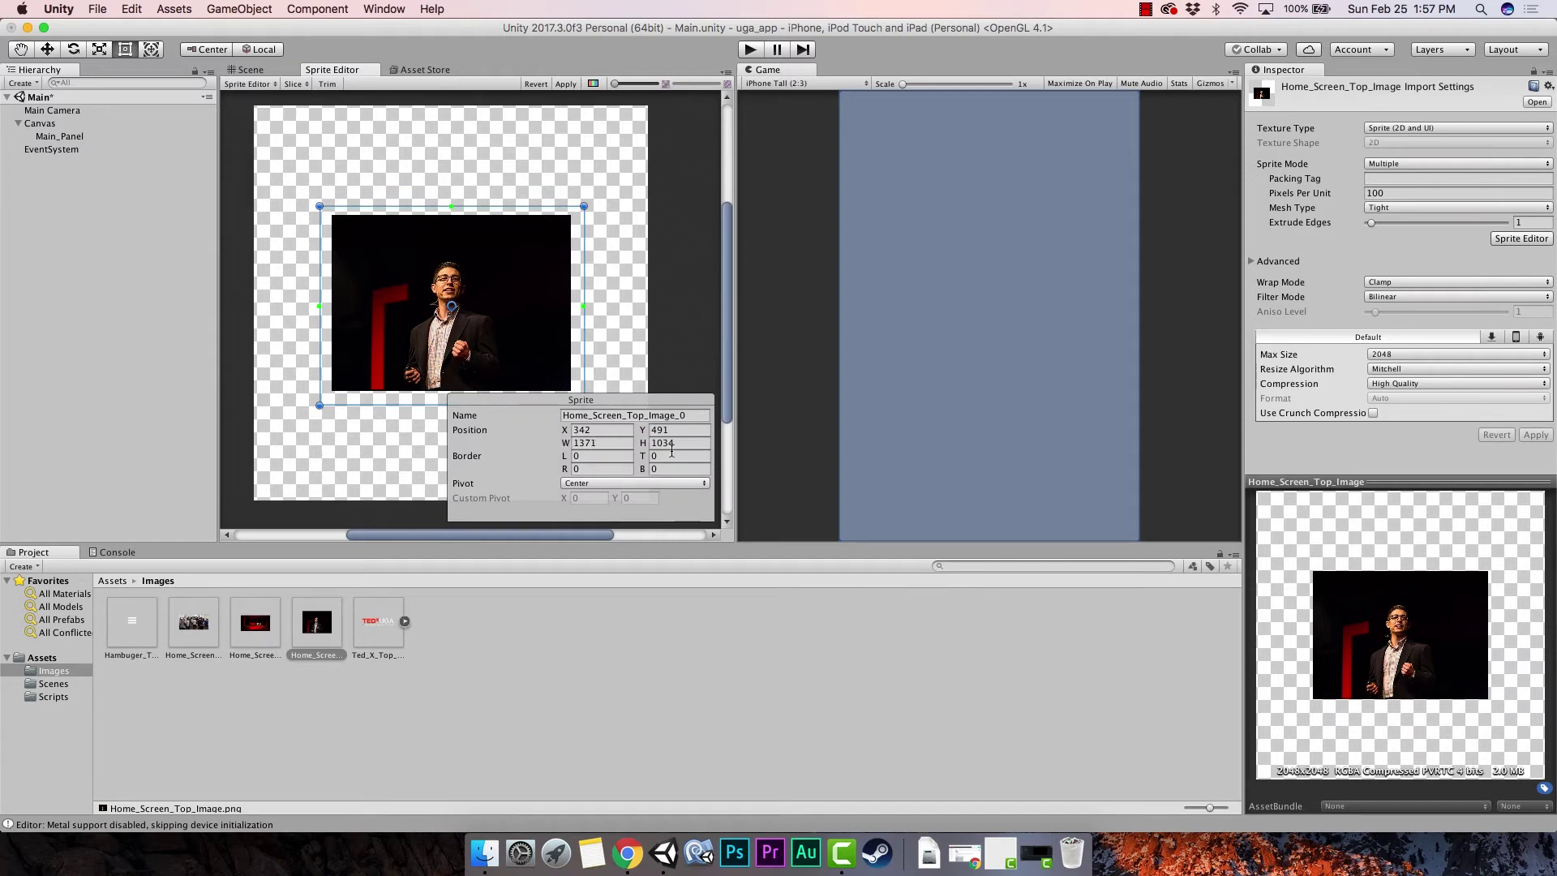
left_click_drag(318, 295, 332, 295)
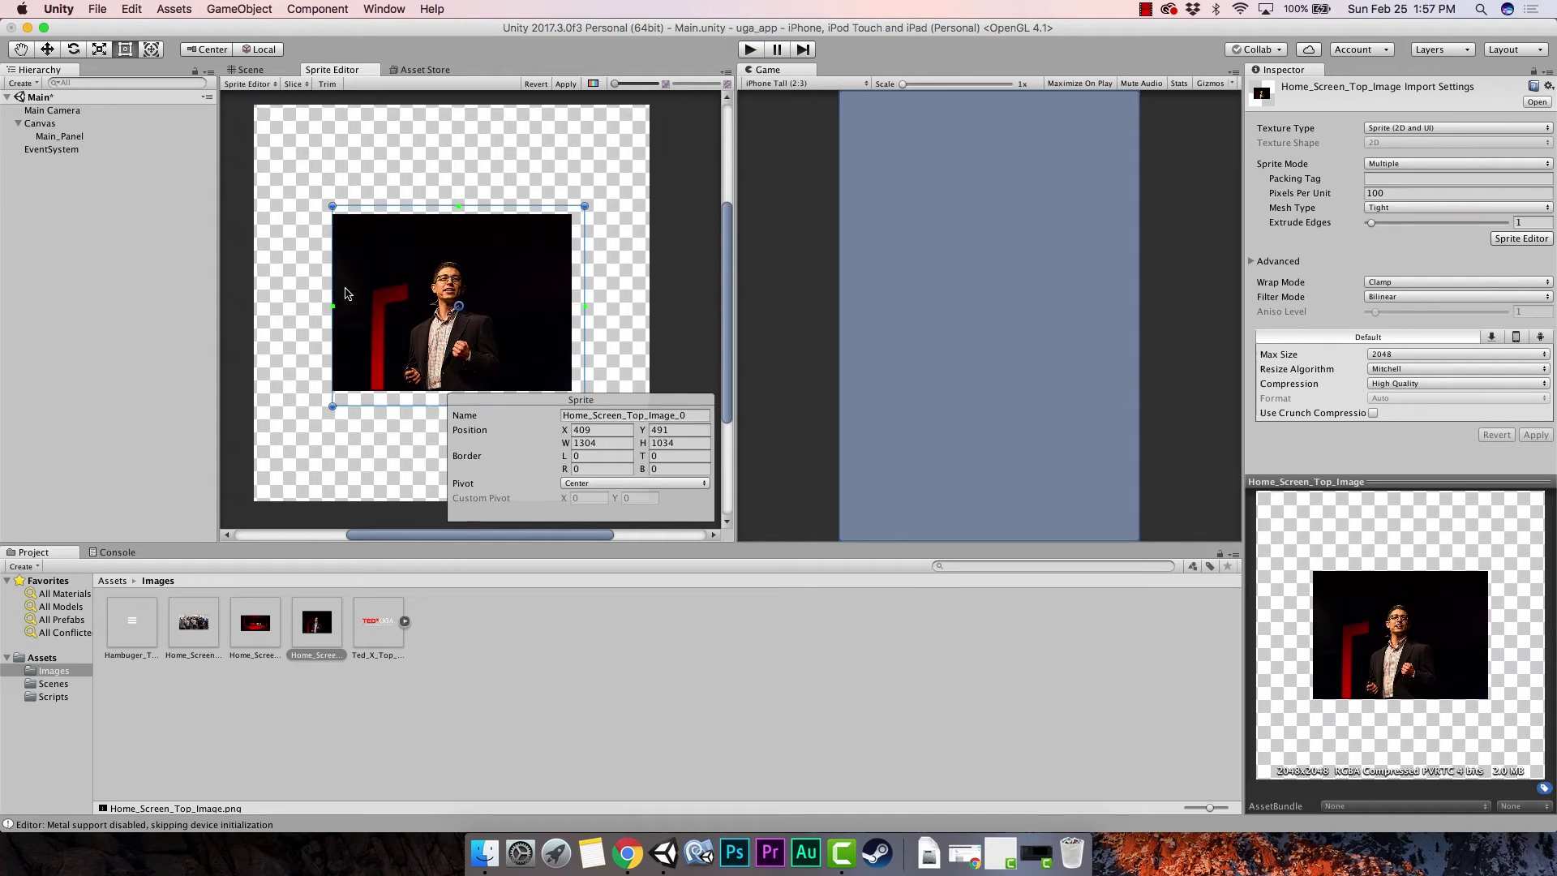
scroll(346, 294, "up", 4)
scroll(345, 293, "up", 5)
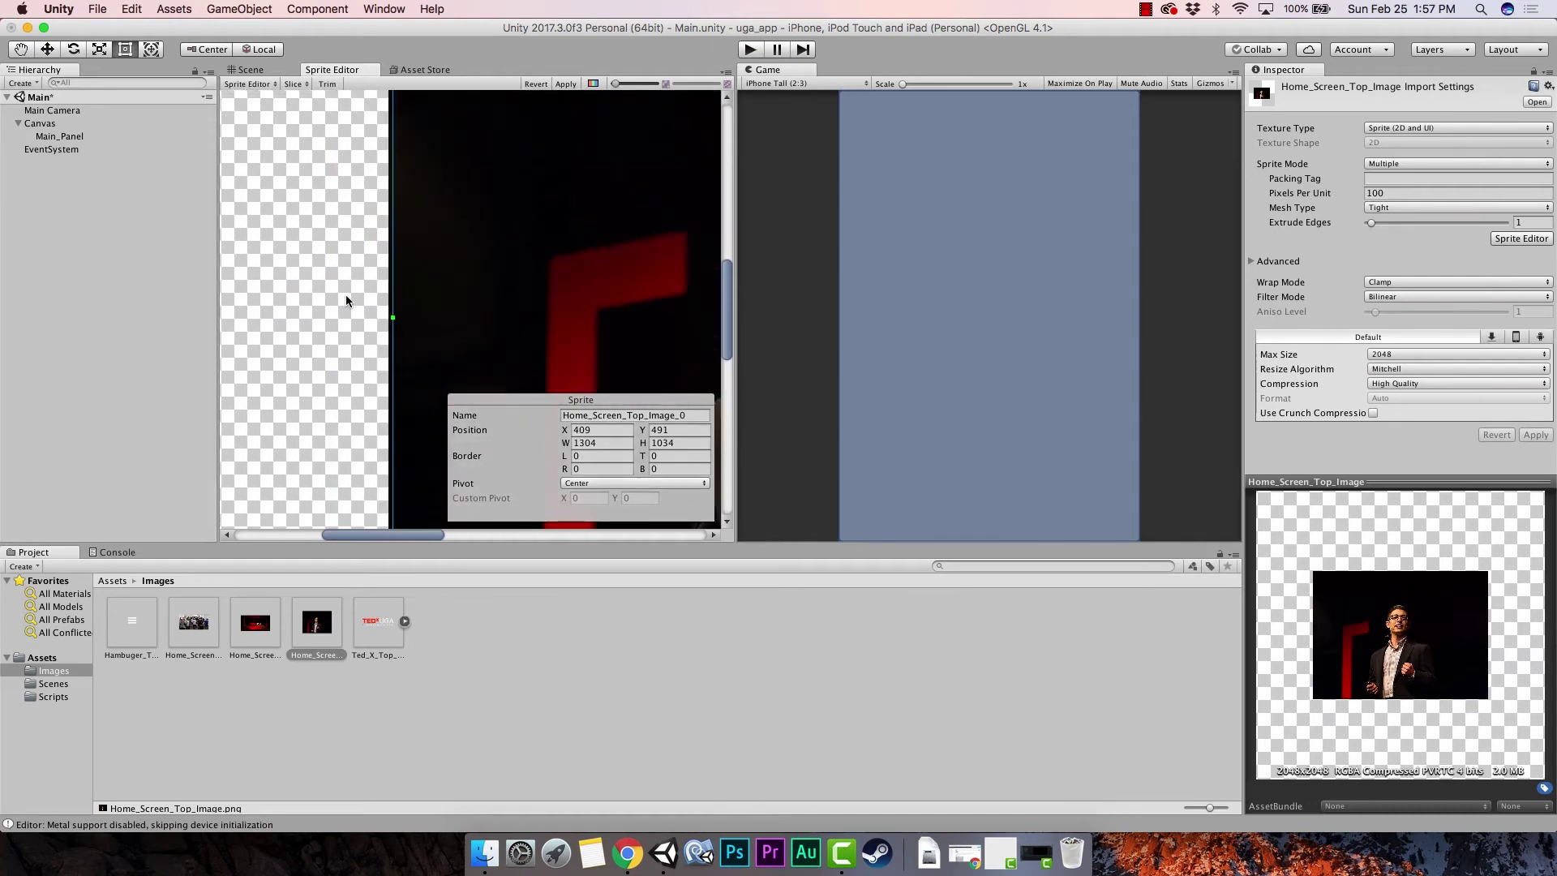
scroll(438, 301, "down", 8)
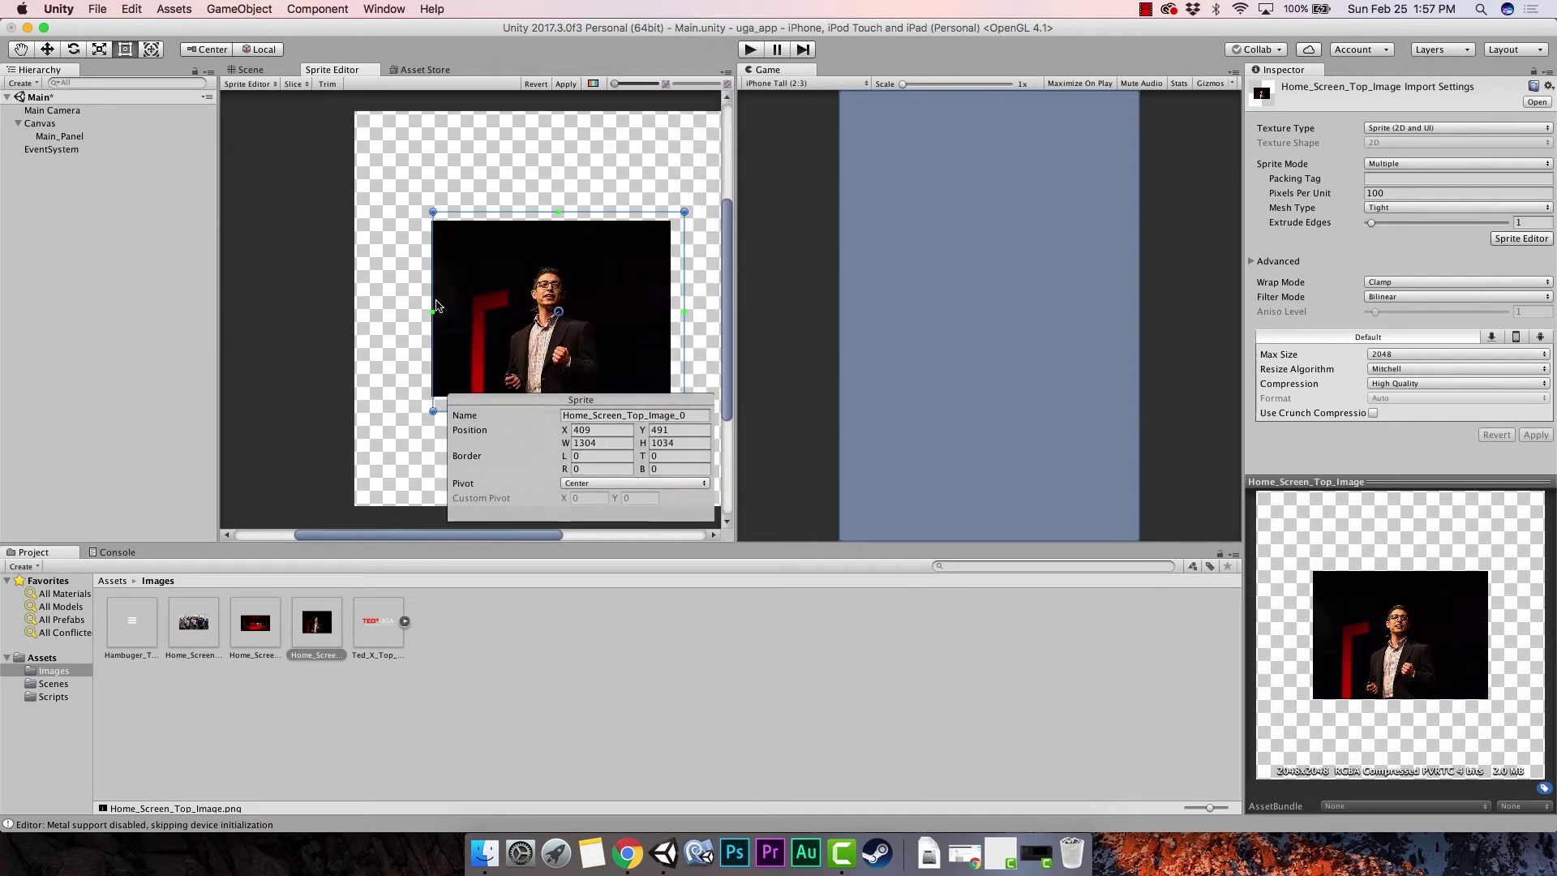
scroll(446, 313, "up", 8)
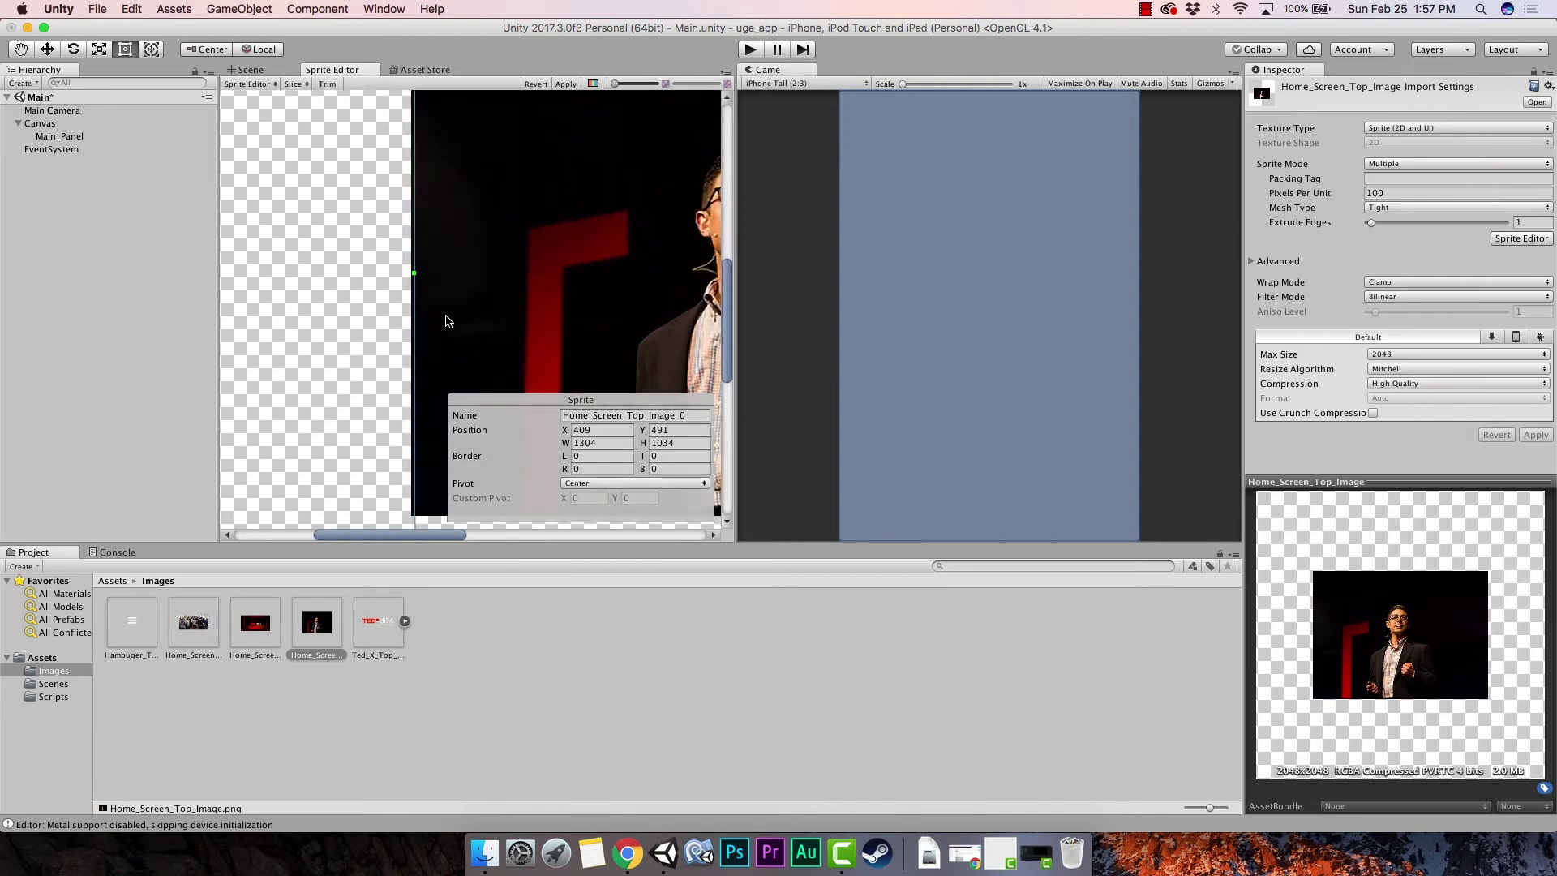
left_click_drag(408, 309, 405, 306)
scroll(438, 330, "down", 6)
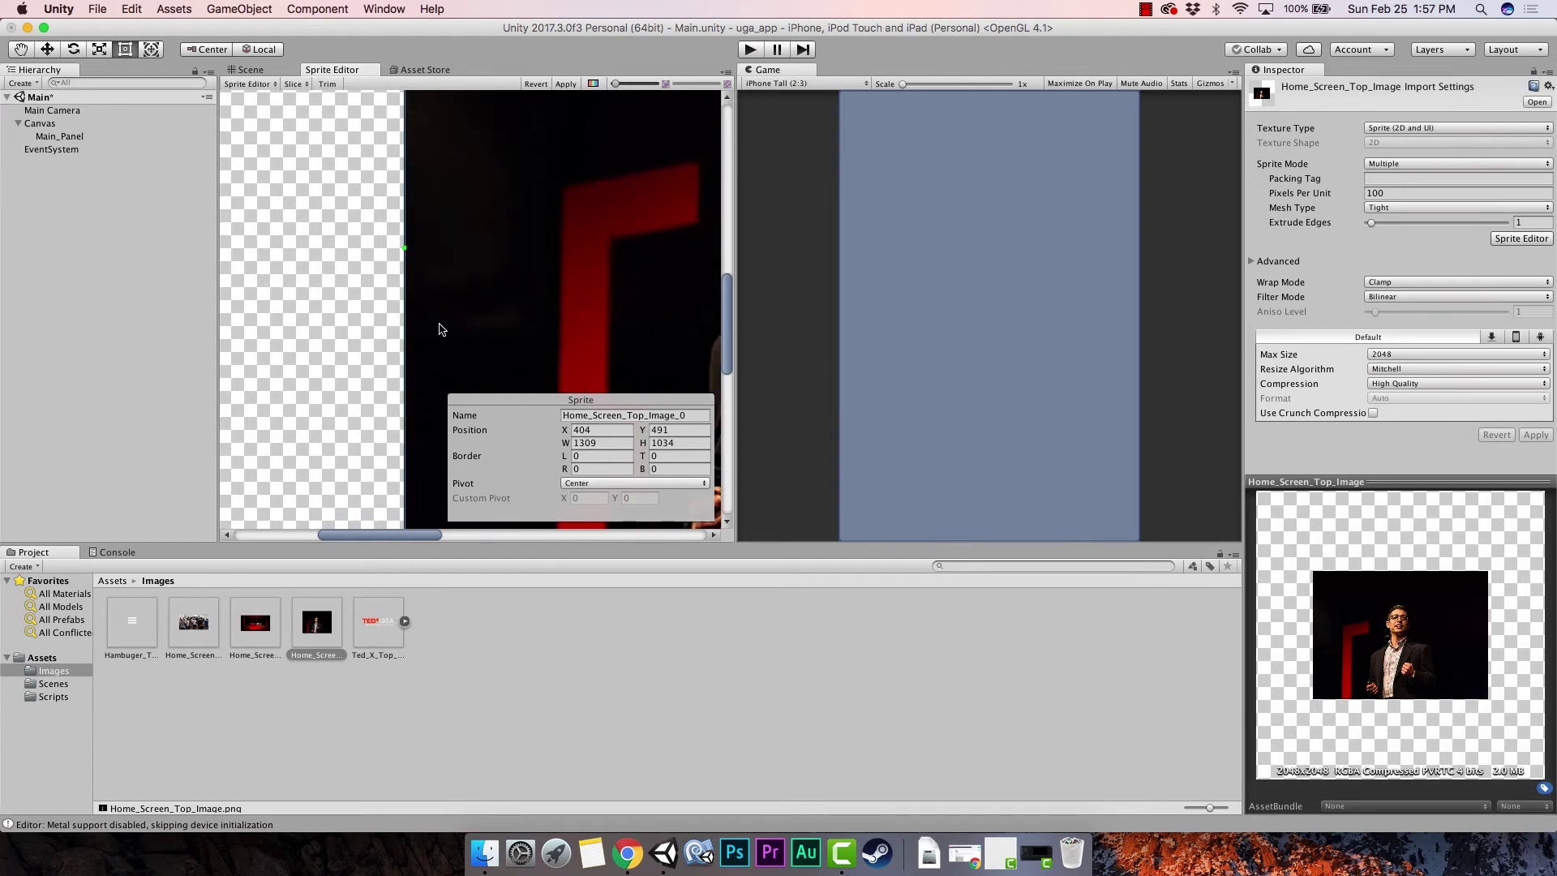
Fit the bottom and right edges of the sprite region to the speaker photo at Y 571 and width 1239.
left_click_drag(385, 535, 440, 535)
left_click_drag(366, 483, 364, 456)
scroll(392, 536, "right", 10)
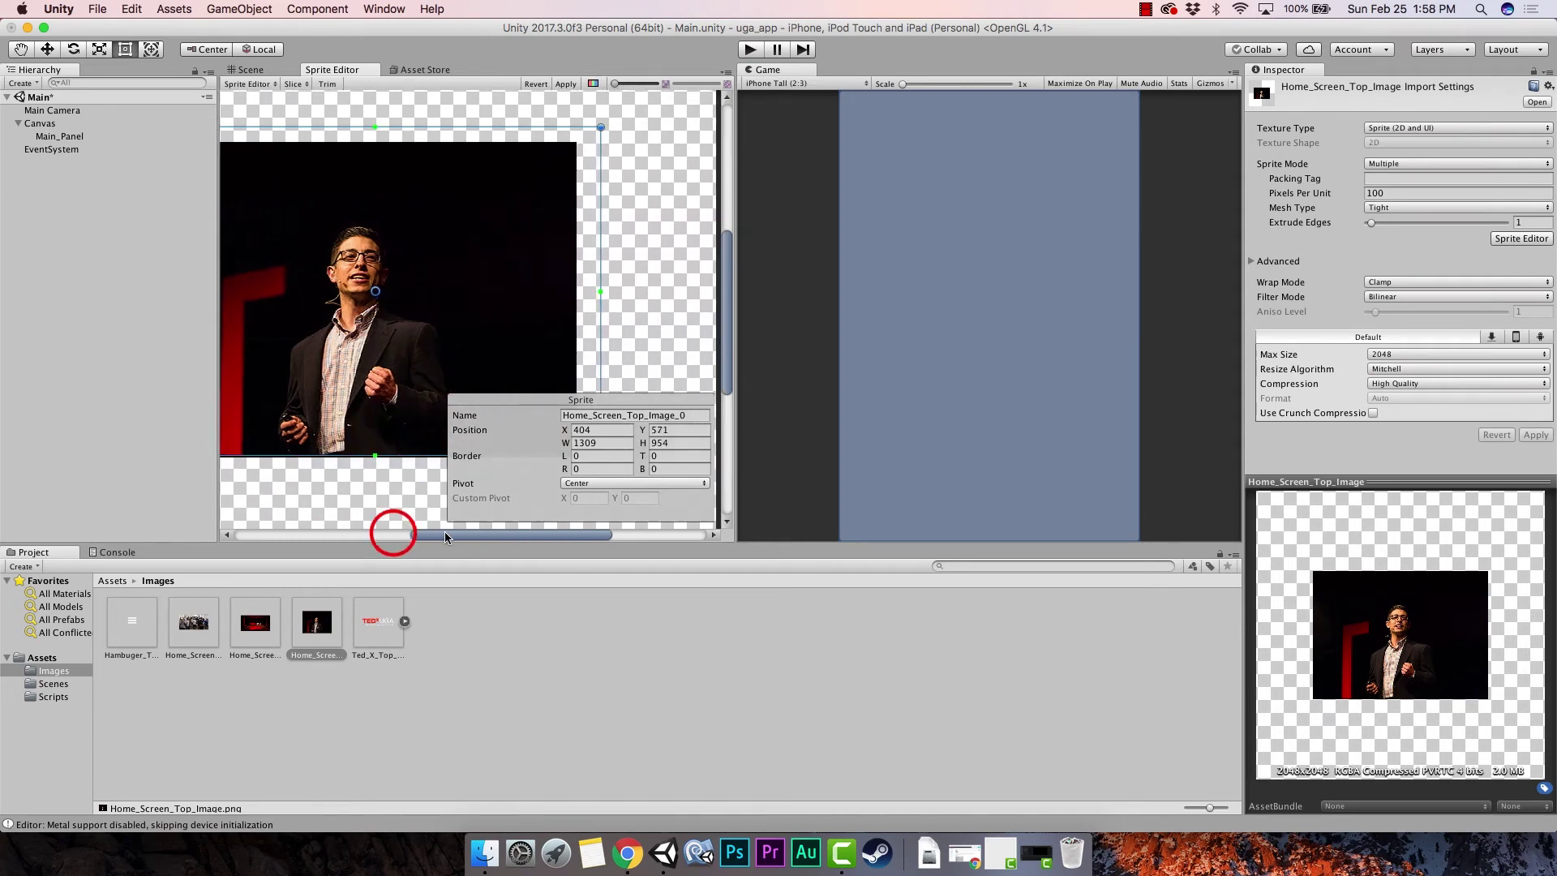
left_click_drag(478, 228, 451, 230)
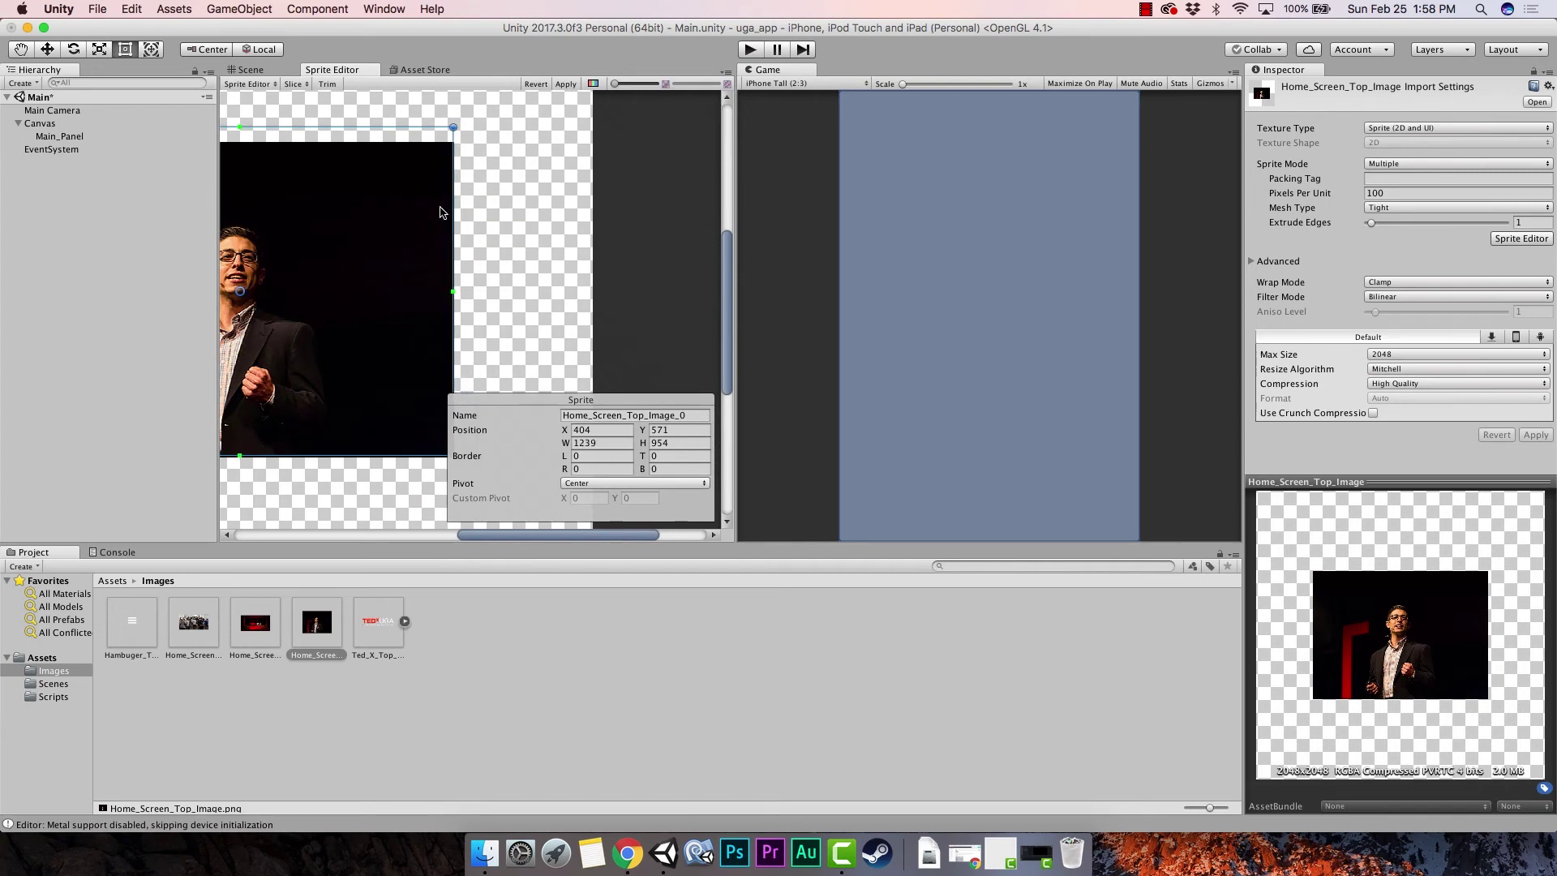
Fit the region's top edge to the speaker photo at height 908 and apply the slicing of Home_Screen_Top_Image.
left_click(379, 124)
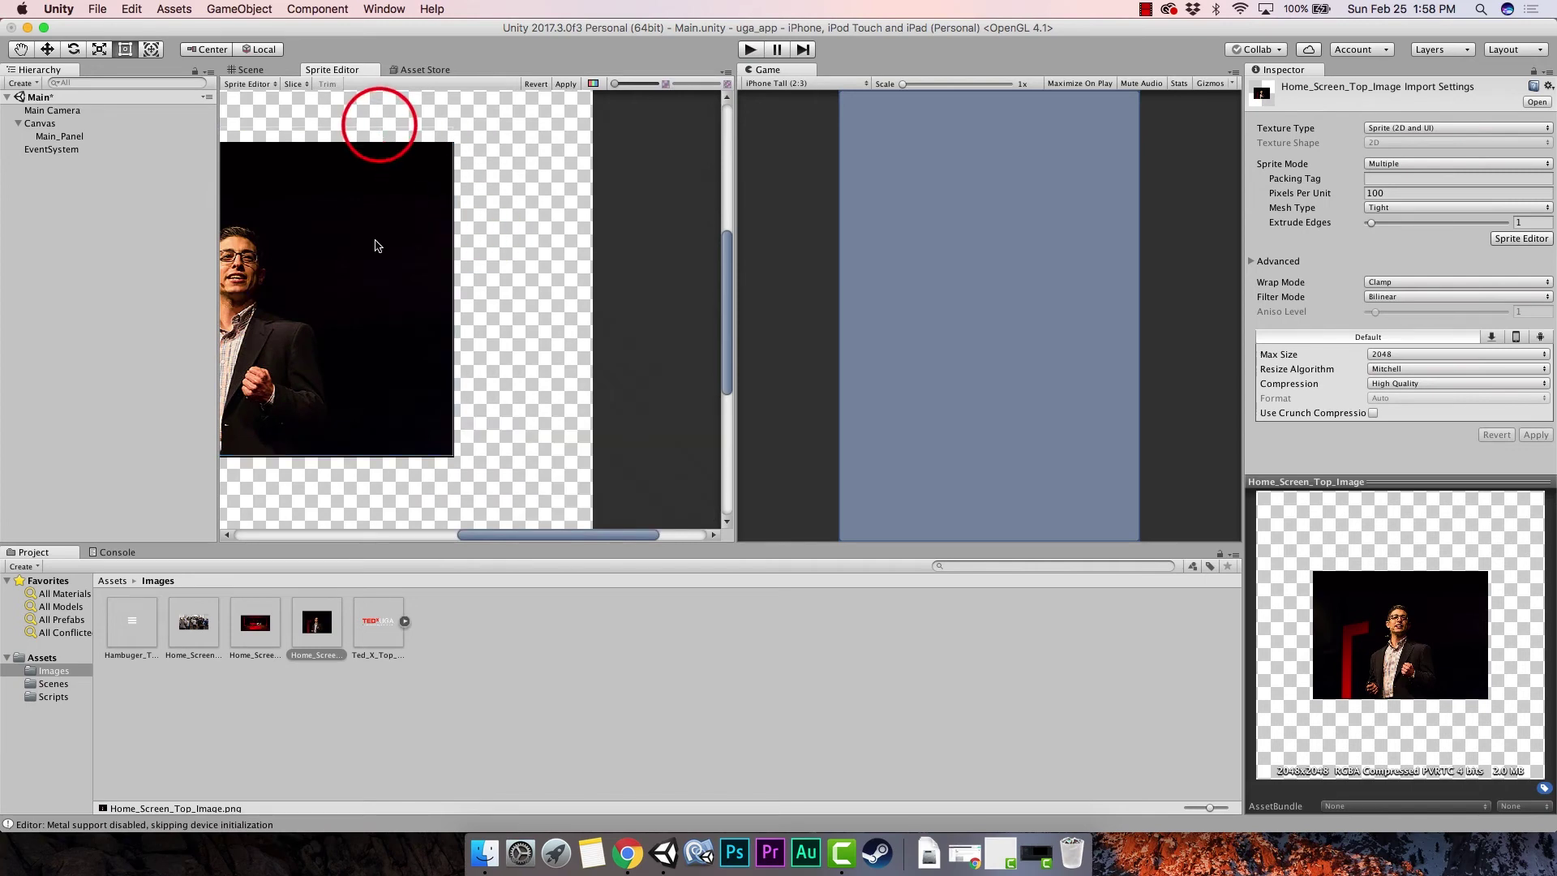
left_click(386, 404)
left_click_drag(366, 127, 367, 144)
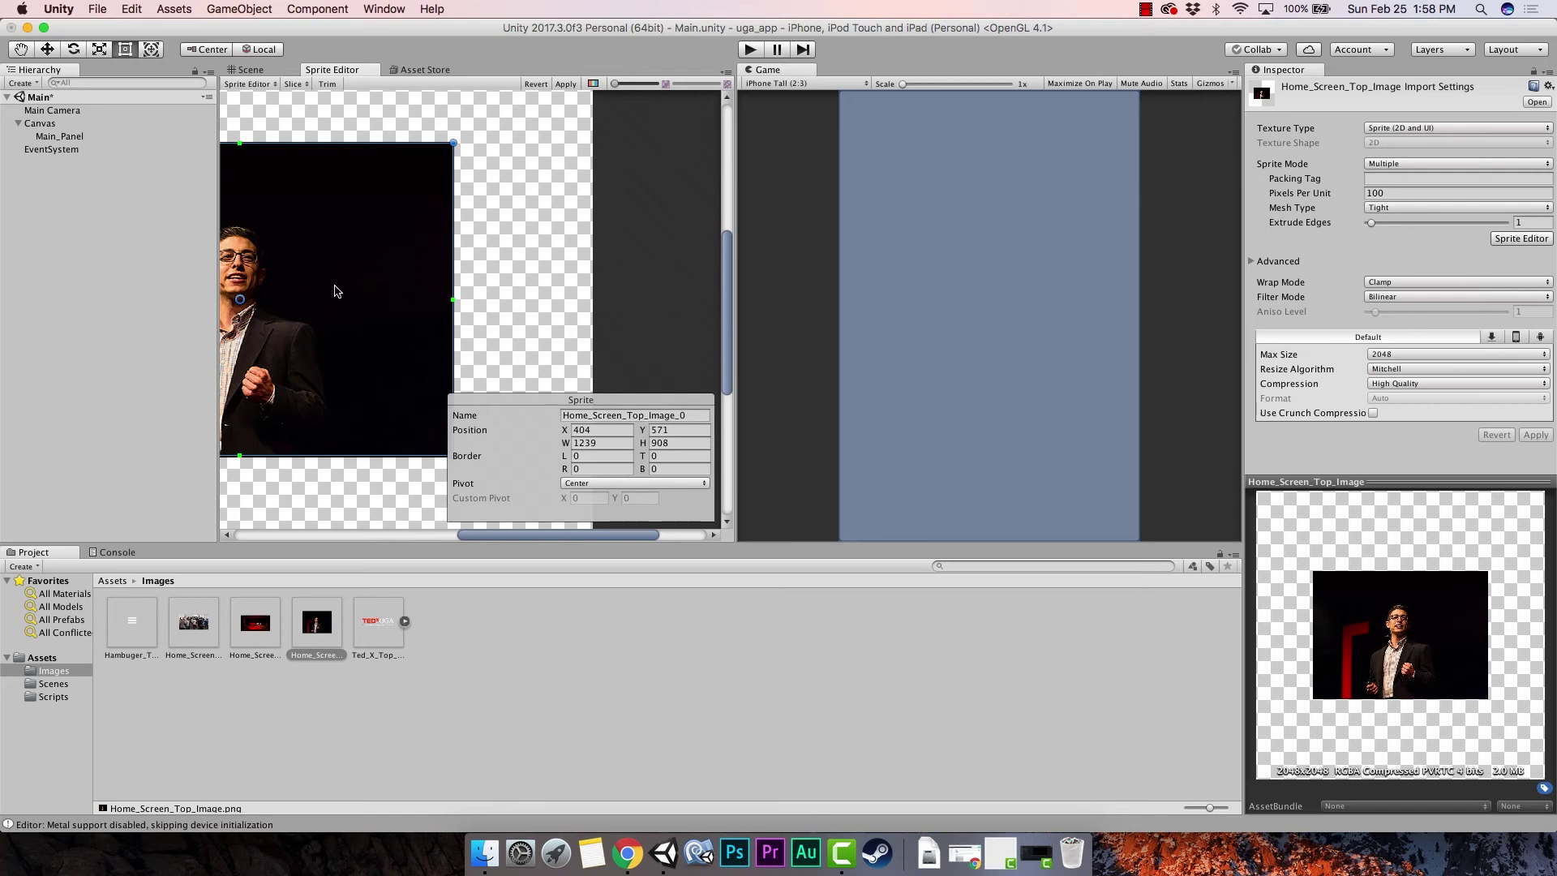
left_click_drag(492, 534, 425, 541)
left_click(508, 643)
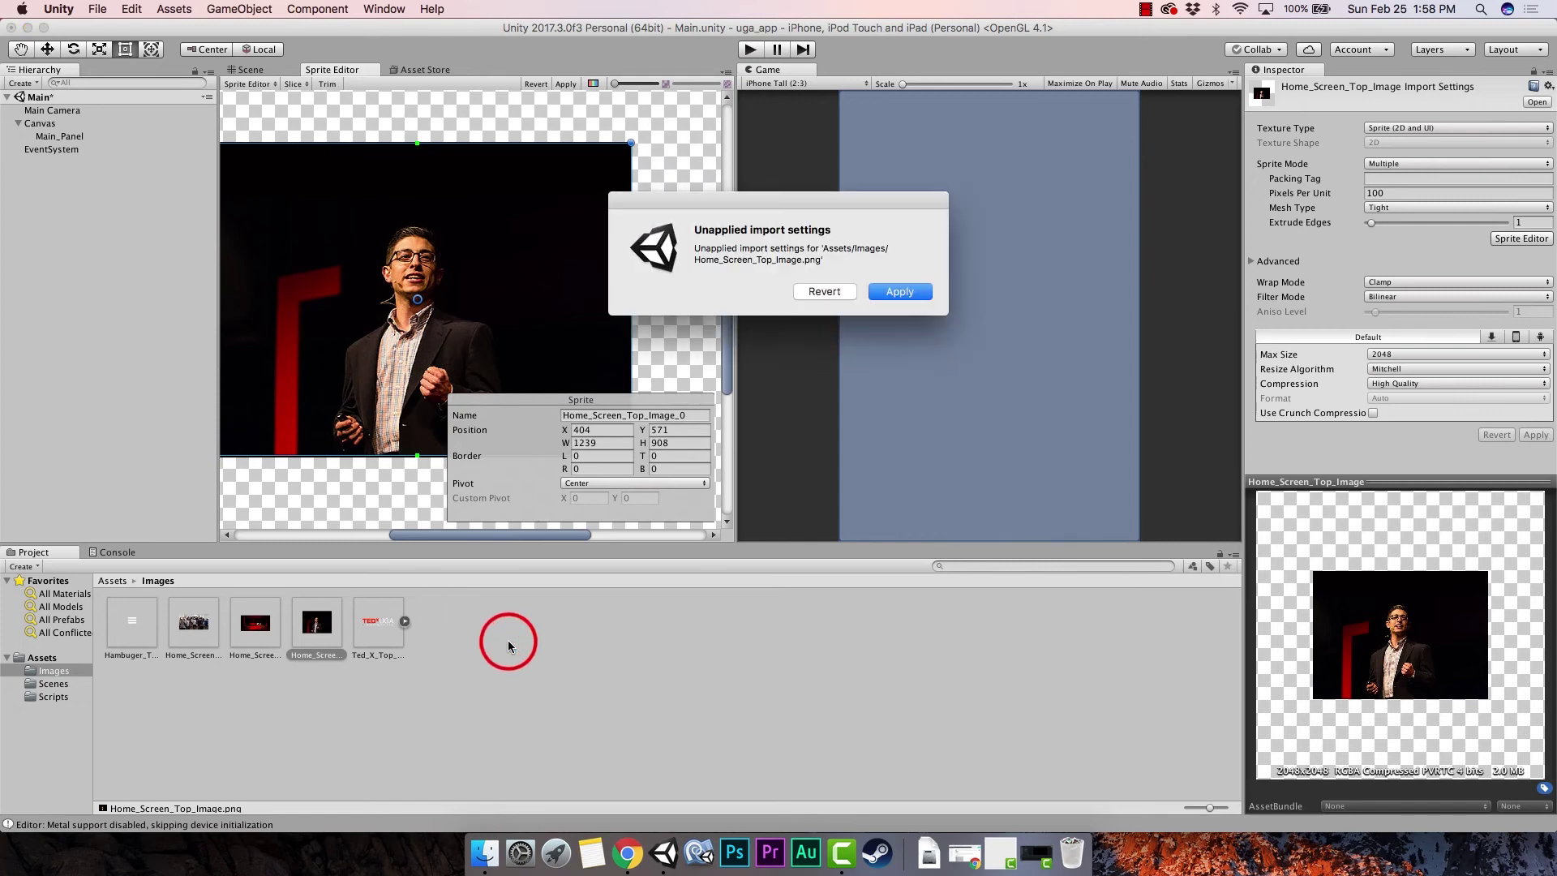
left_click(893, 294)
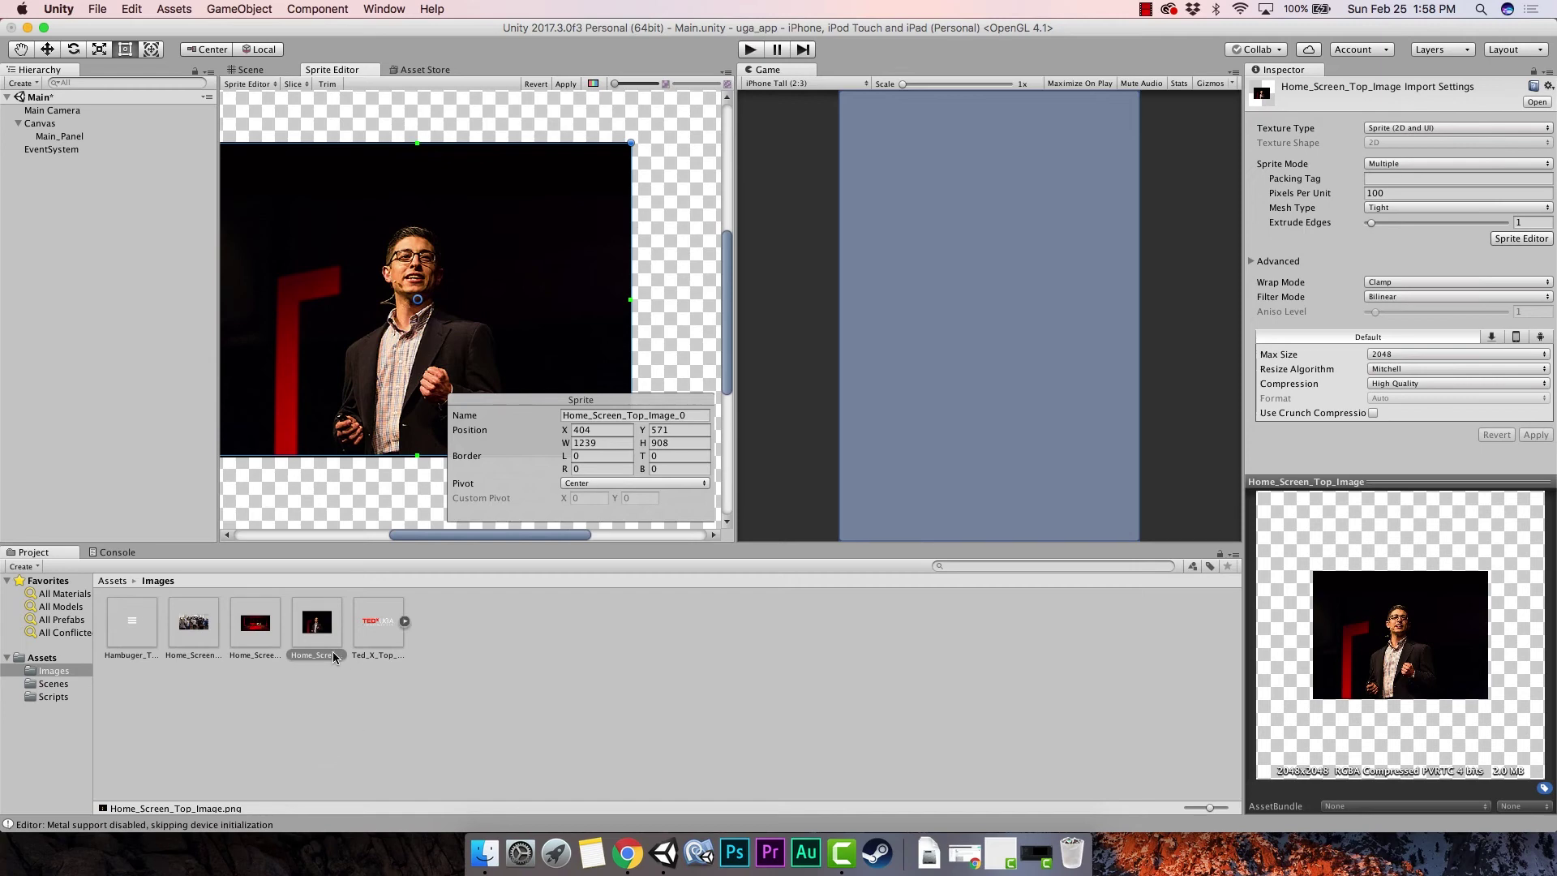
Preview the sprite sliced from Home_Screen_Top_Image and collapse its sprite list again.
left_click(319, 631)
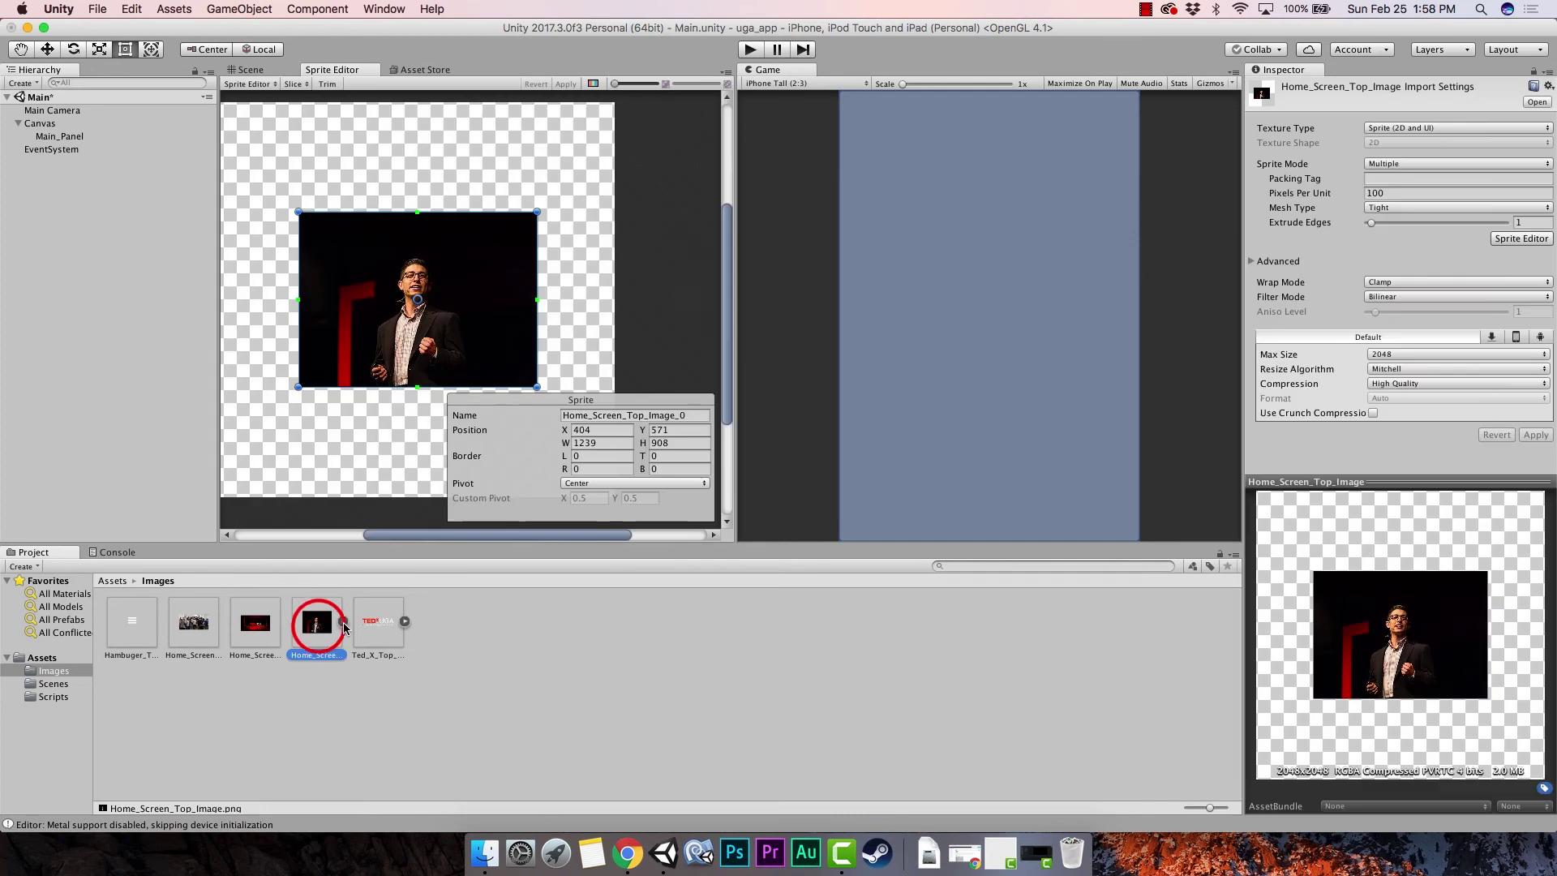
left_click(344, 623)
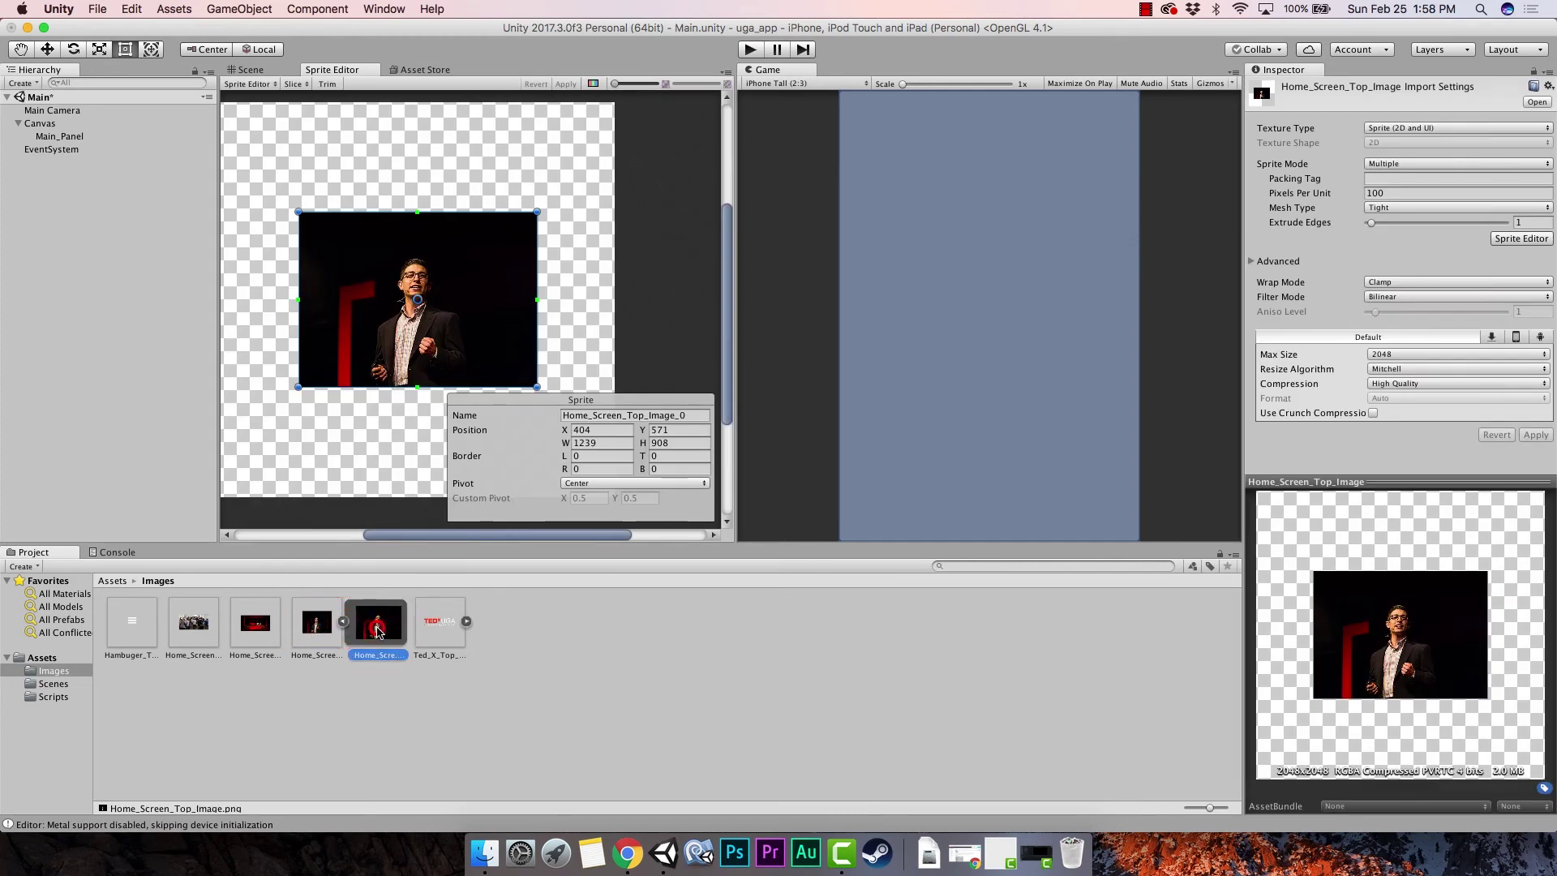
left_click(378, 631)
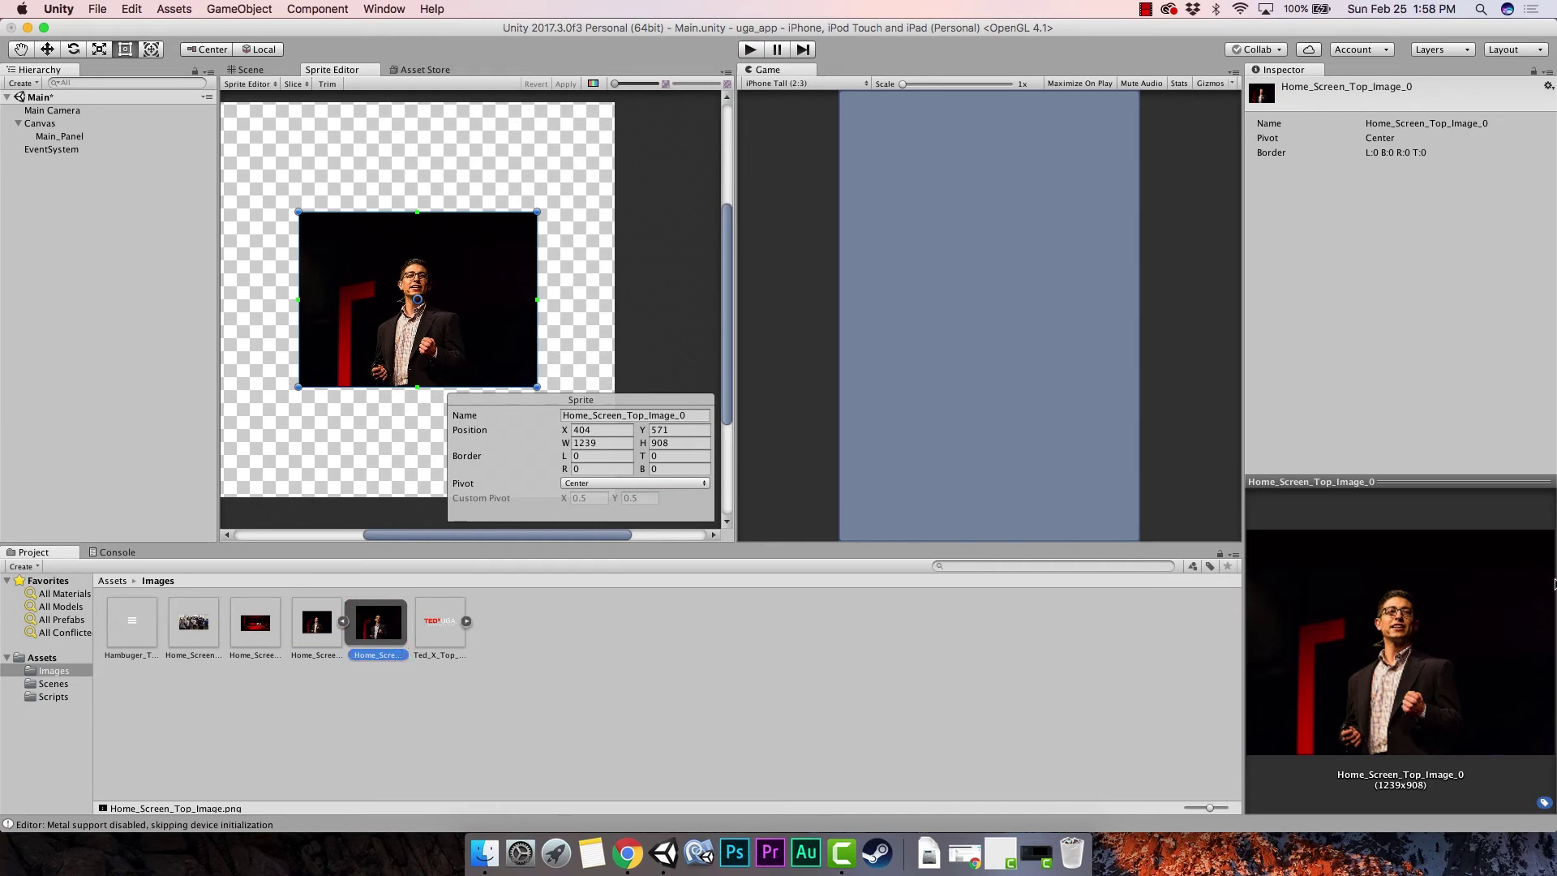
left_click(1429, 626)
left_click(343, 624)
Draw a sprite region about 959 pixels high on Home_Screen_Bottom_Image and fit its sides to the picture at X 408 and width 1232.
left_click(256, 621)
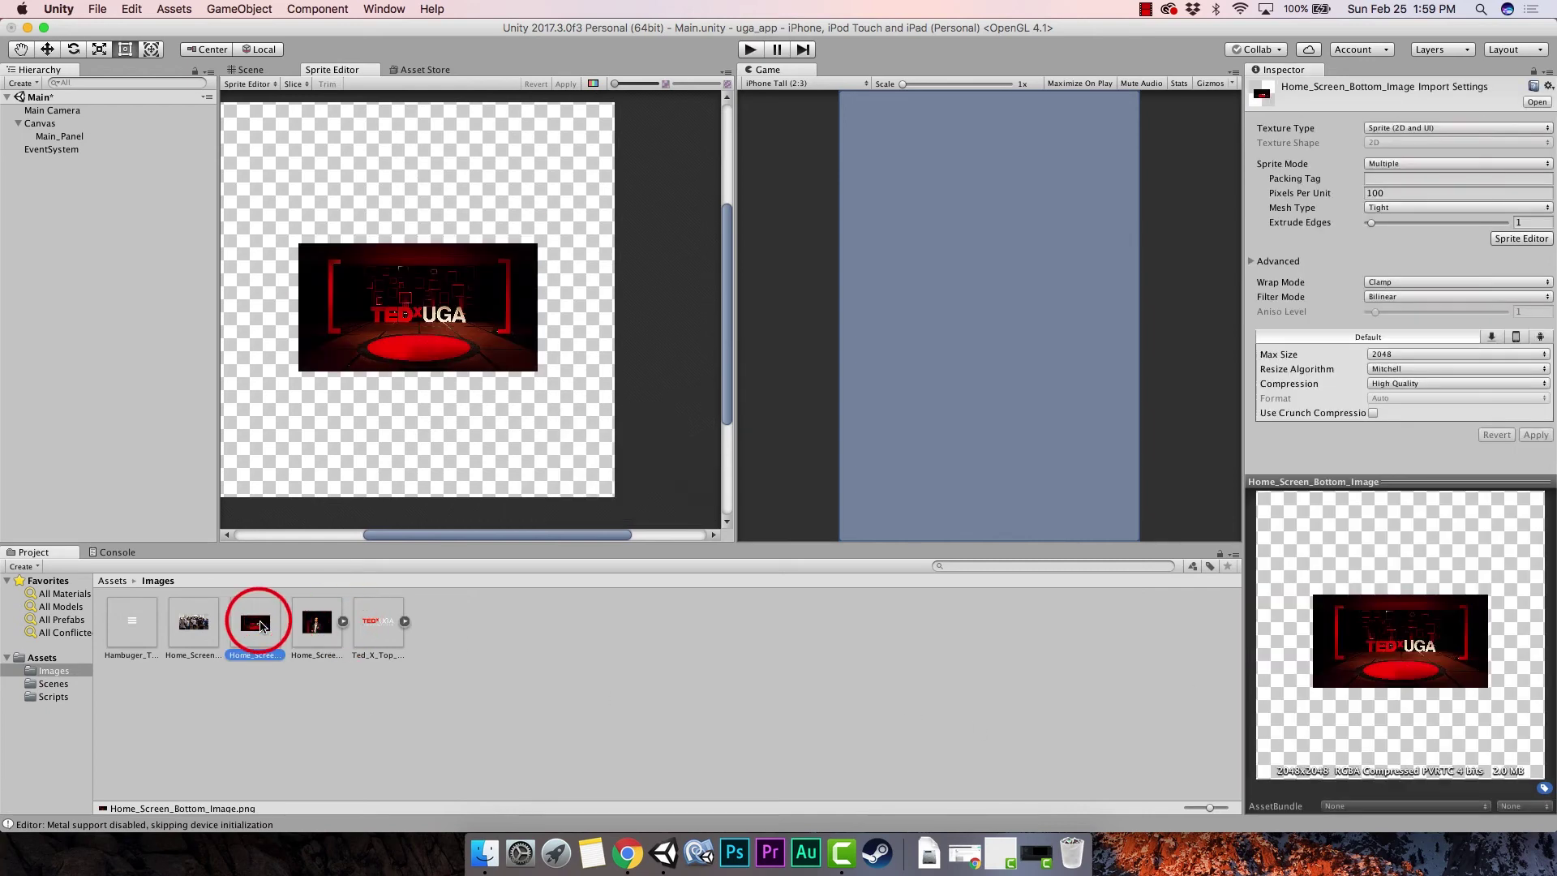
left_click_drag(314, 256, 551, 398)
left_click(288, 283)
left_click_drag(288, 283, 299, 283)
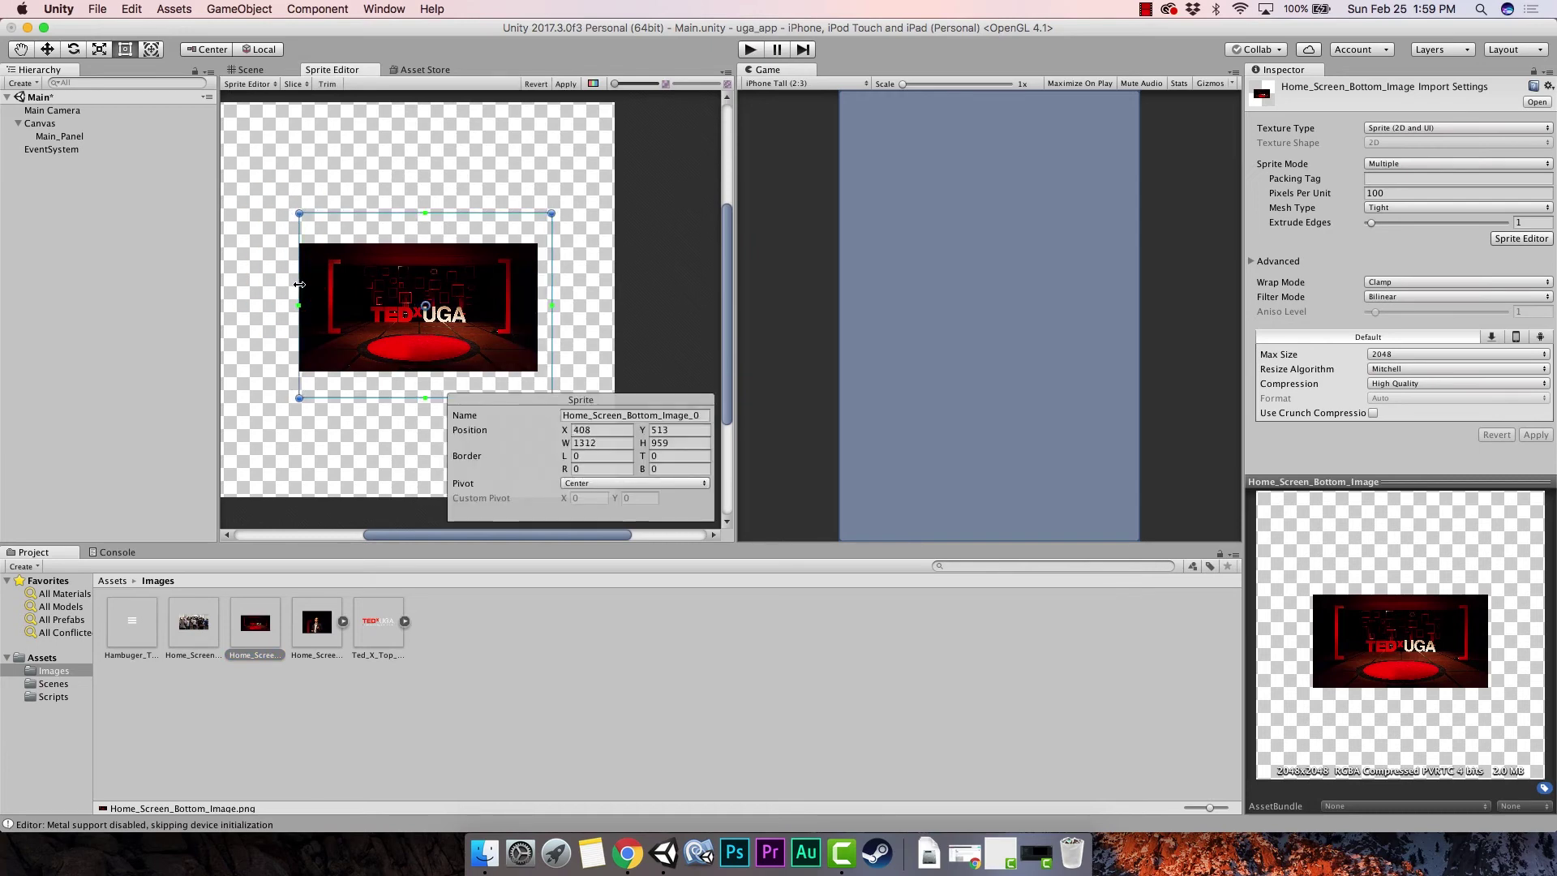
left_click_drag(551, 276, 534, 272)
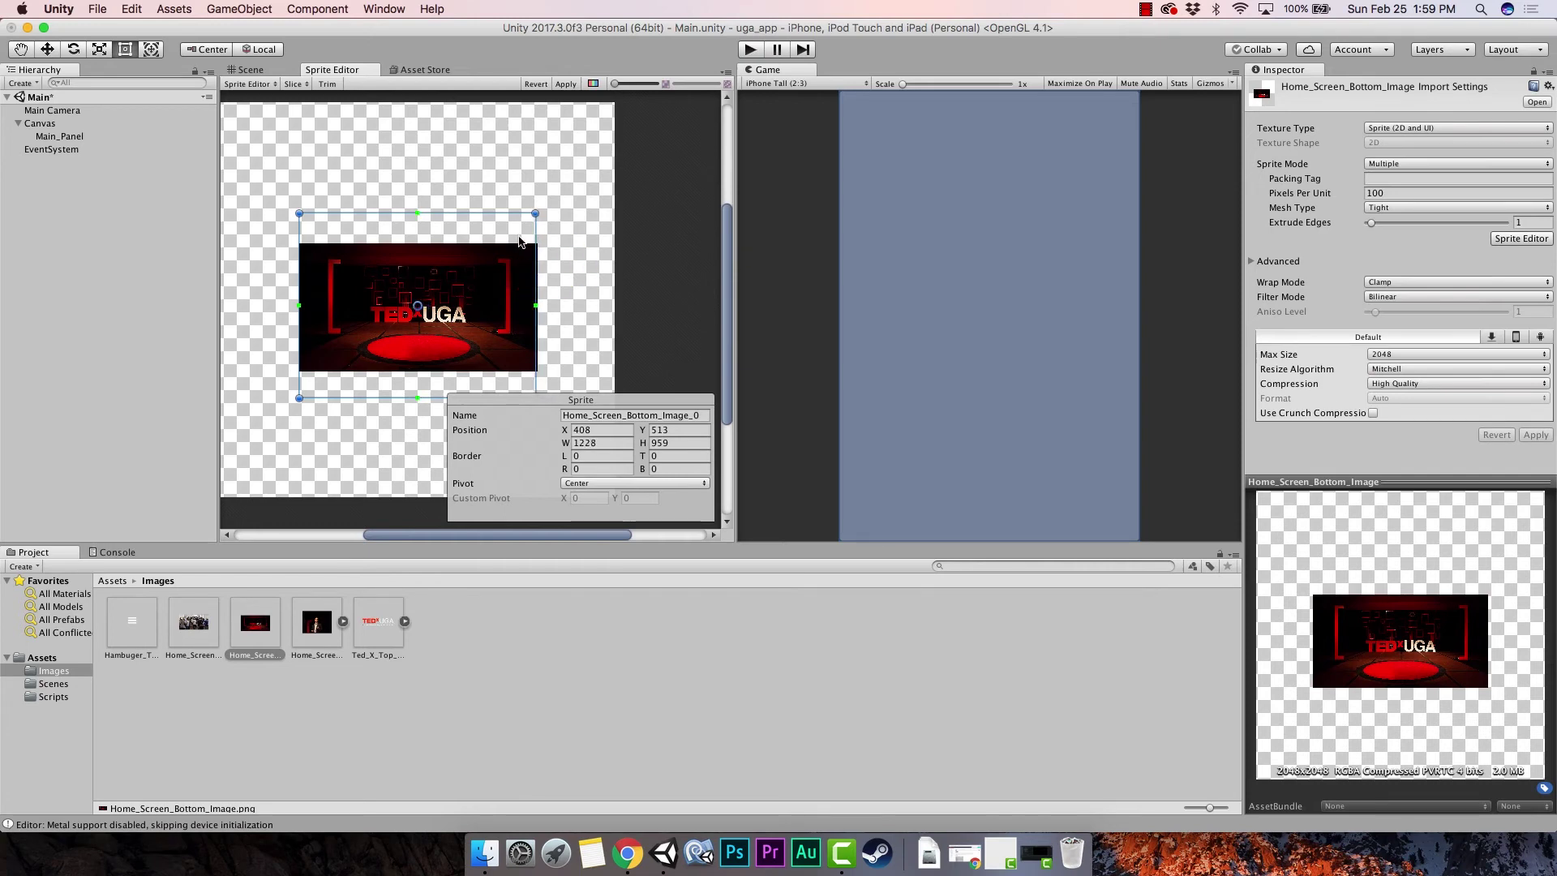
scroll(525, 302, "up", 8)
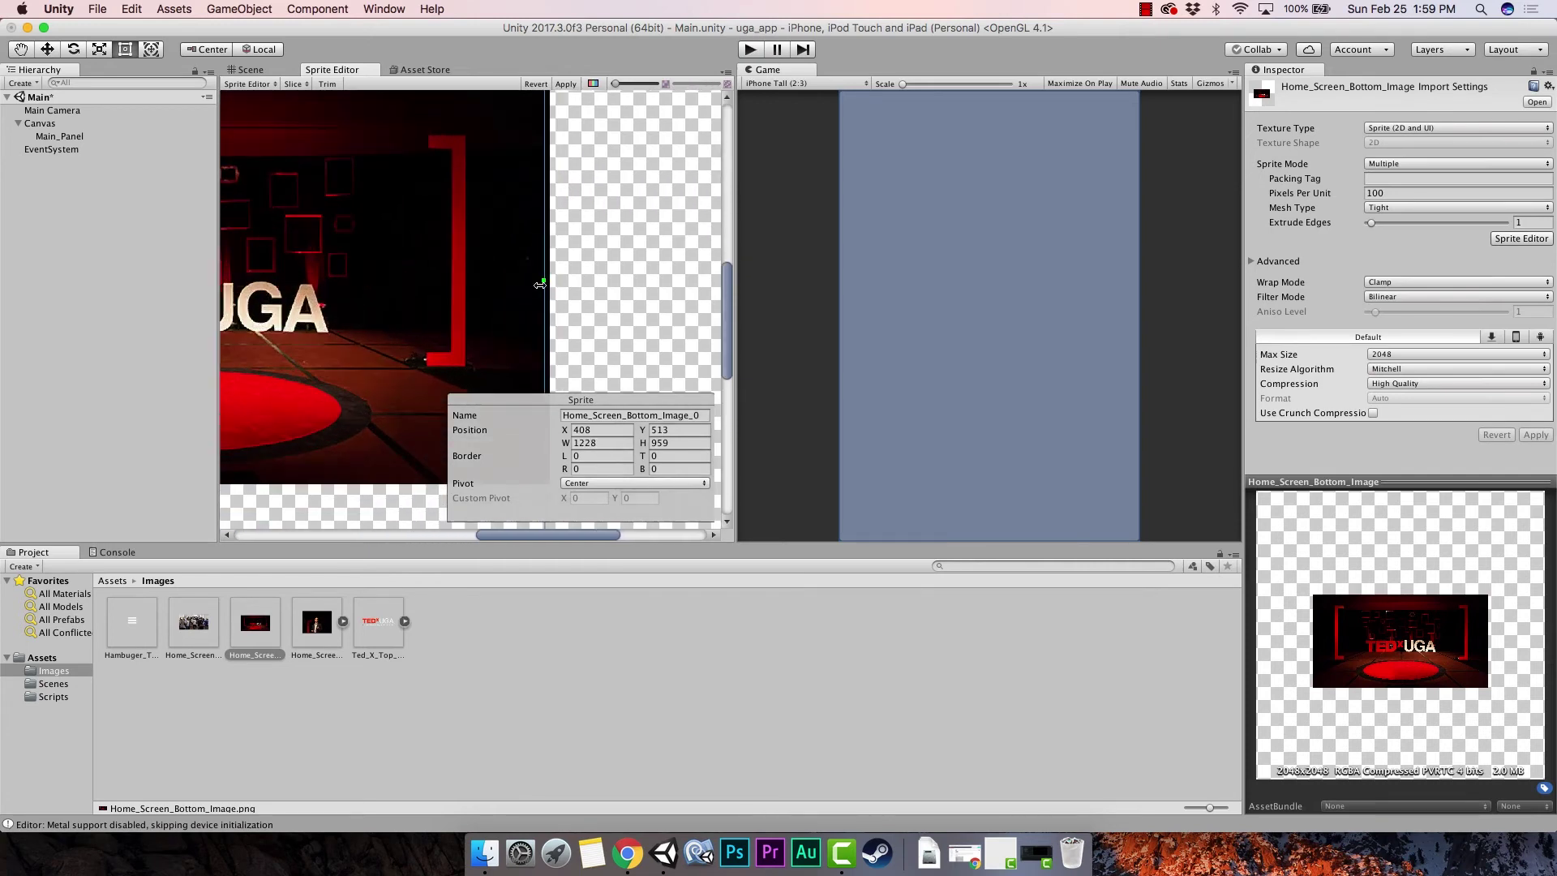
left_click_drag(541, 263, 543, 264)
scroll(462, 288, "down", 2)
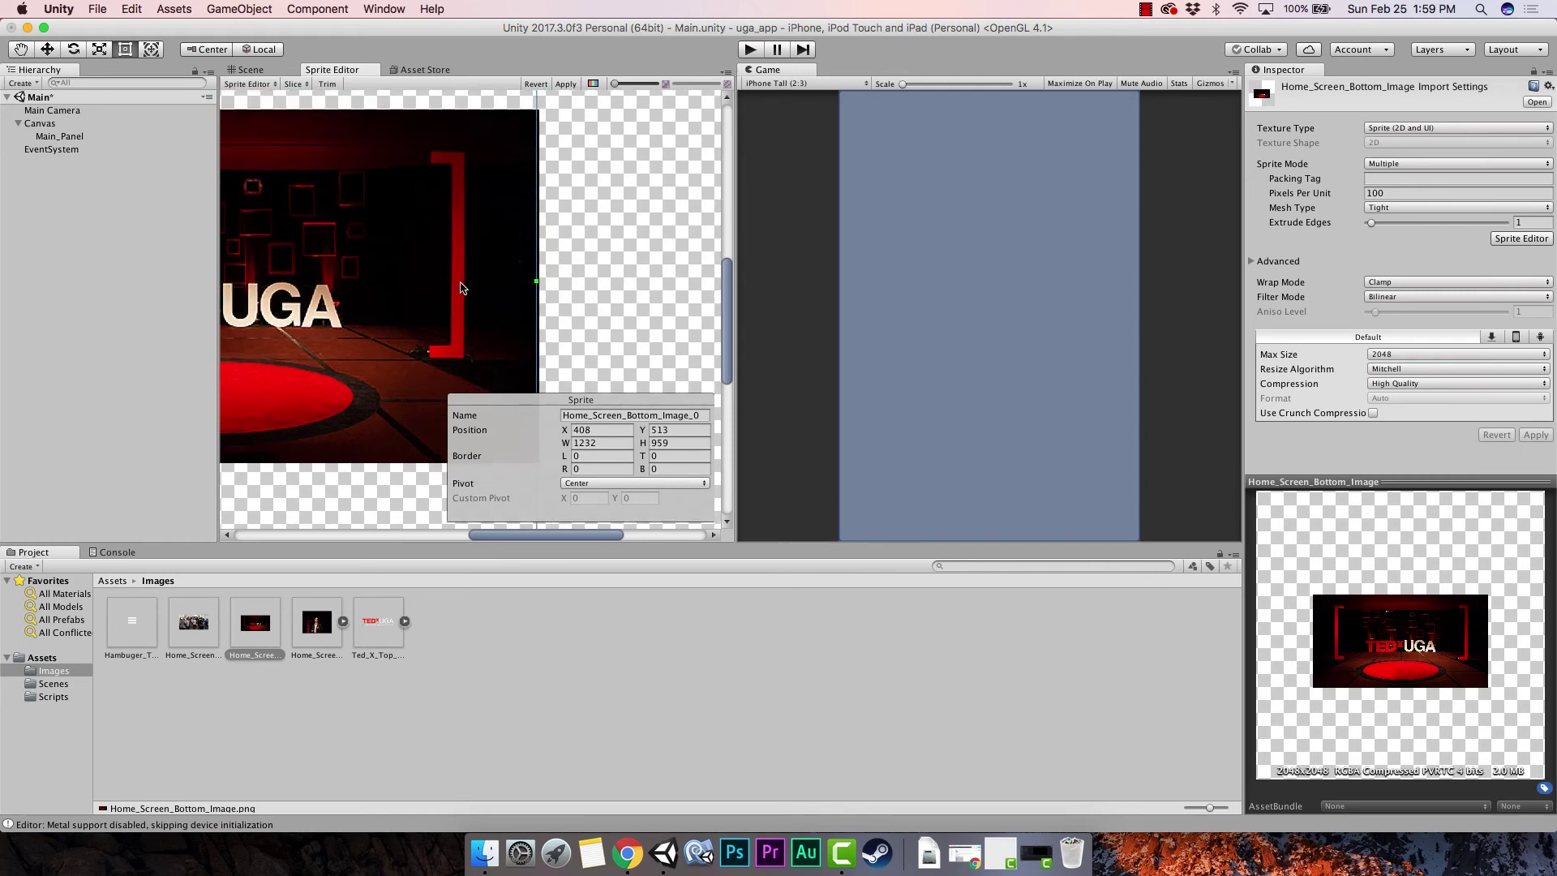
scroll(411, 199, "down", 5)
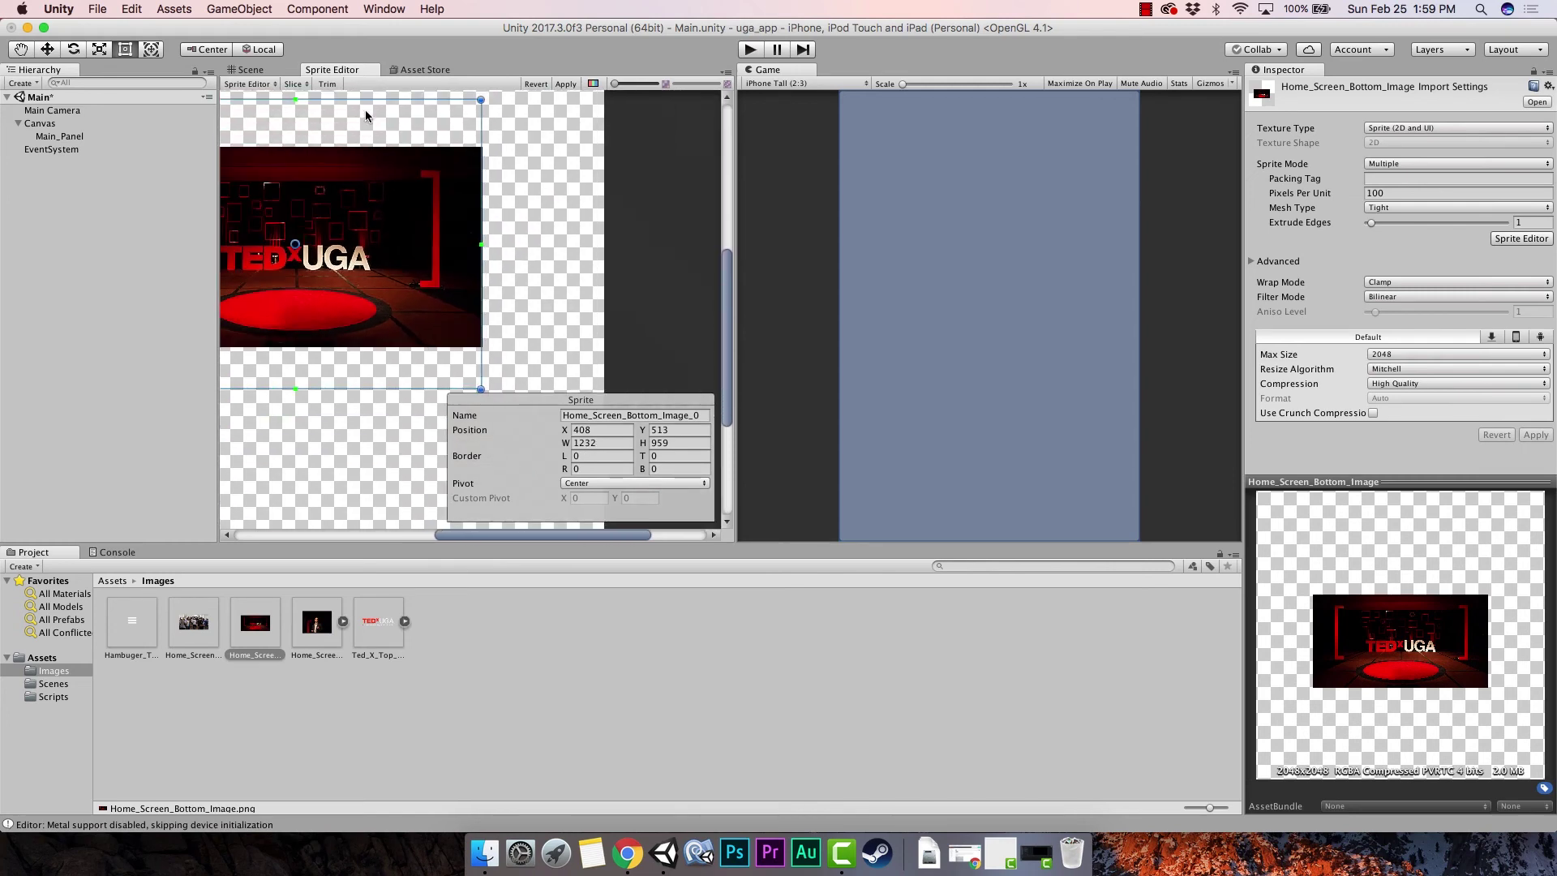
Fit the region's top and bottom edges to the stage picture at Y 656 and height 650, then apply and preview the slice.
left_click_drag(370, 99, 373, 149)
left_click_drag(368, 389, 368, 346)
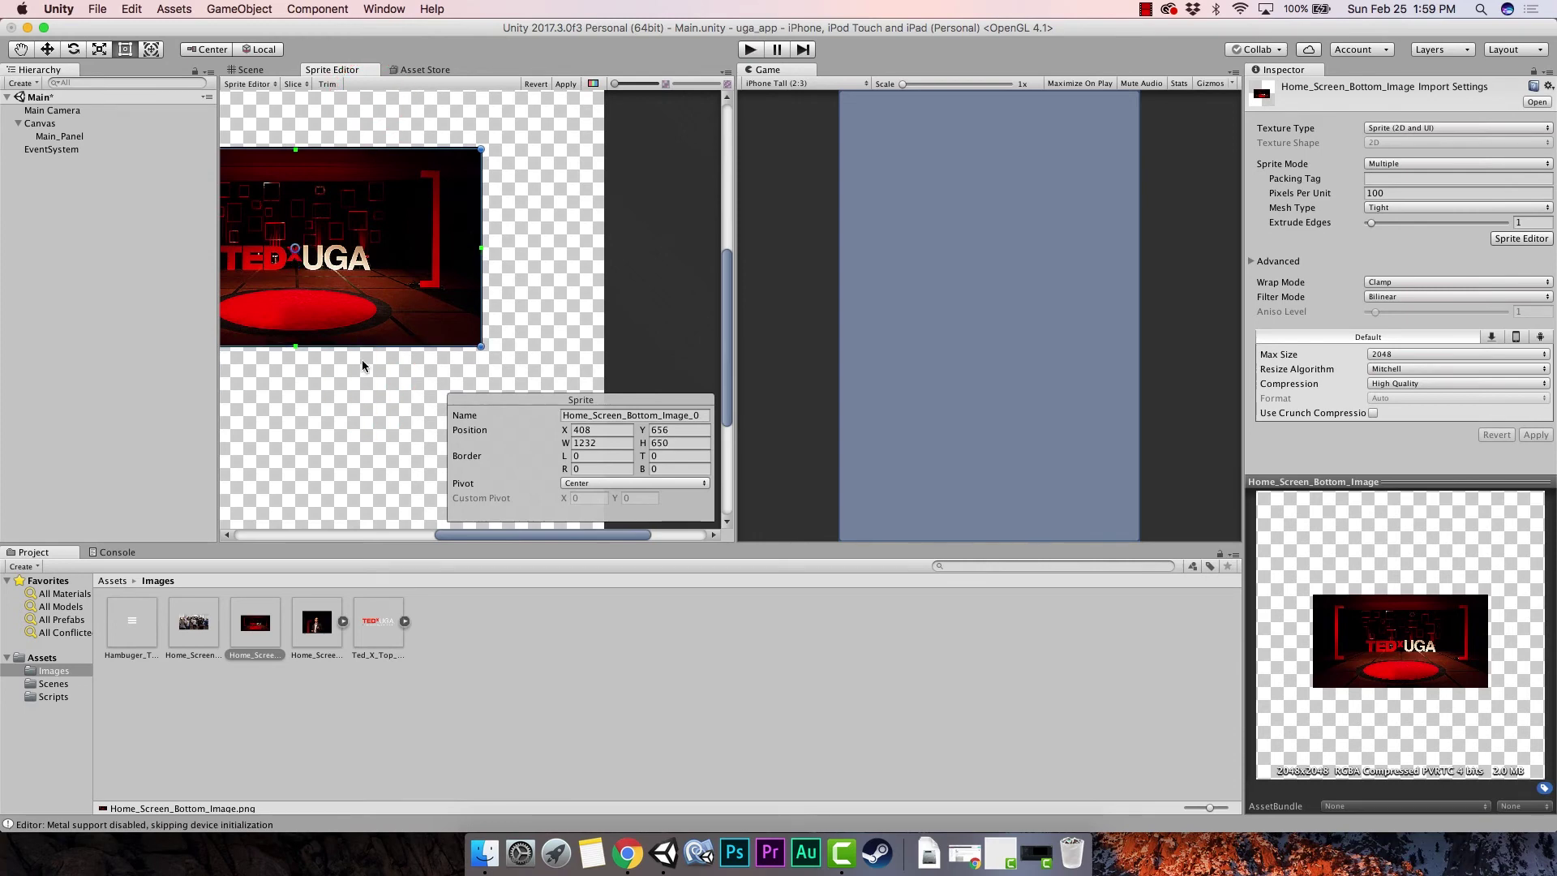
left_click(513, 622)
left_click(894, 284)
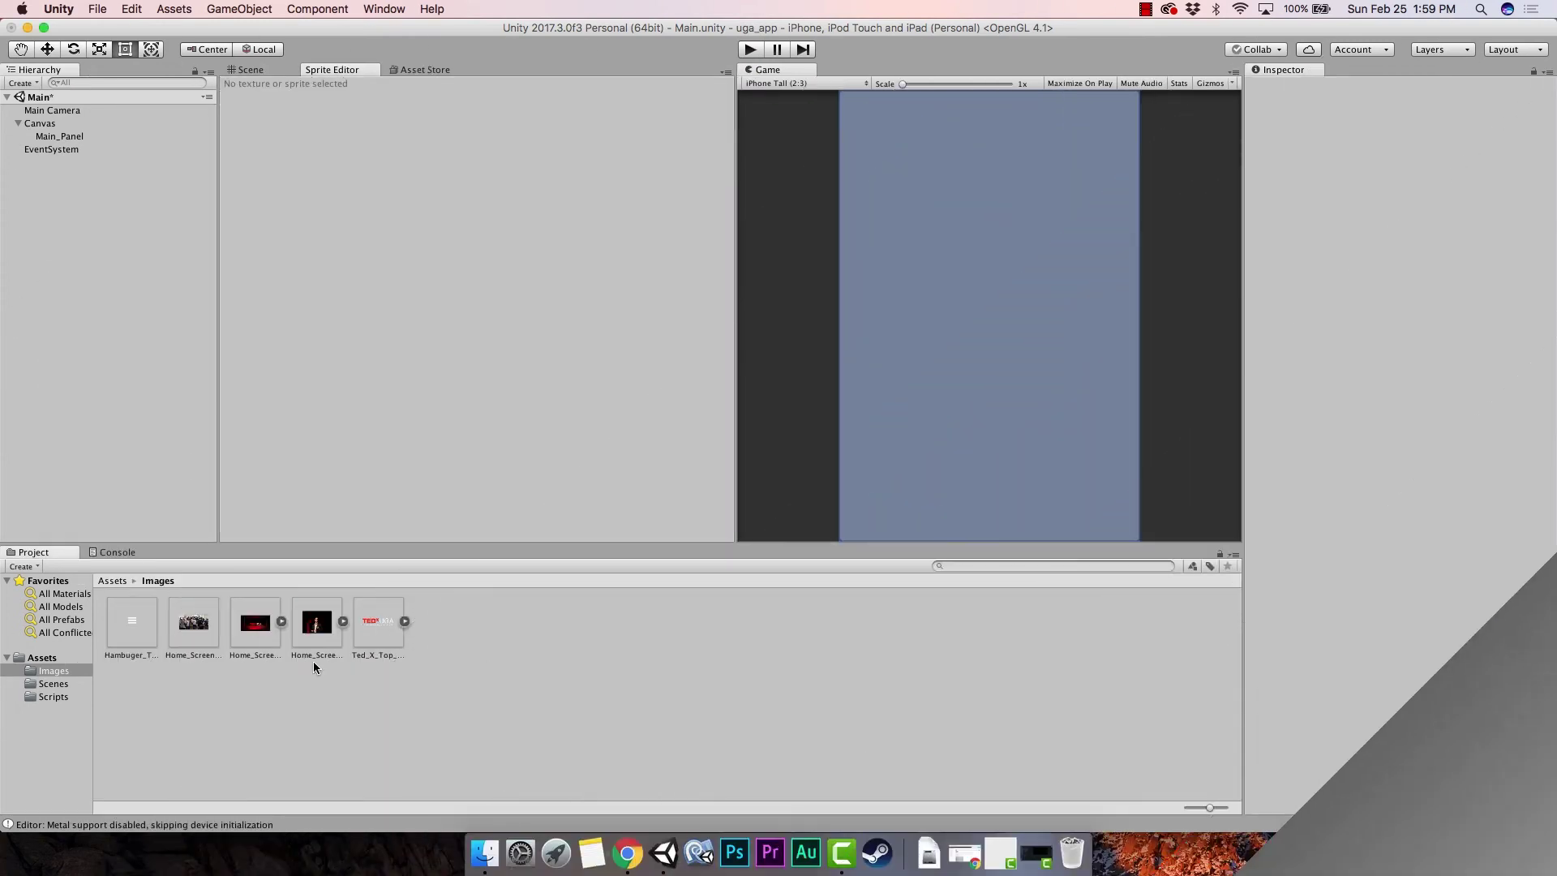
left_click(281, 621)
left_click(318, 623)
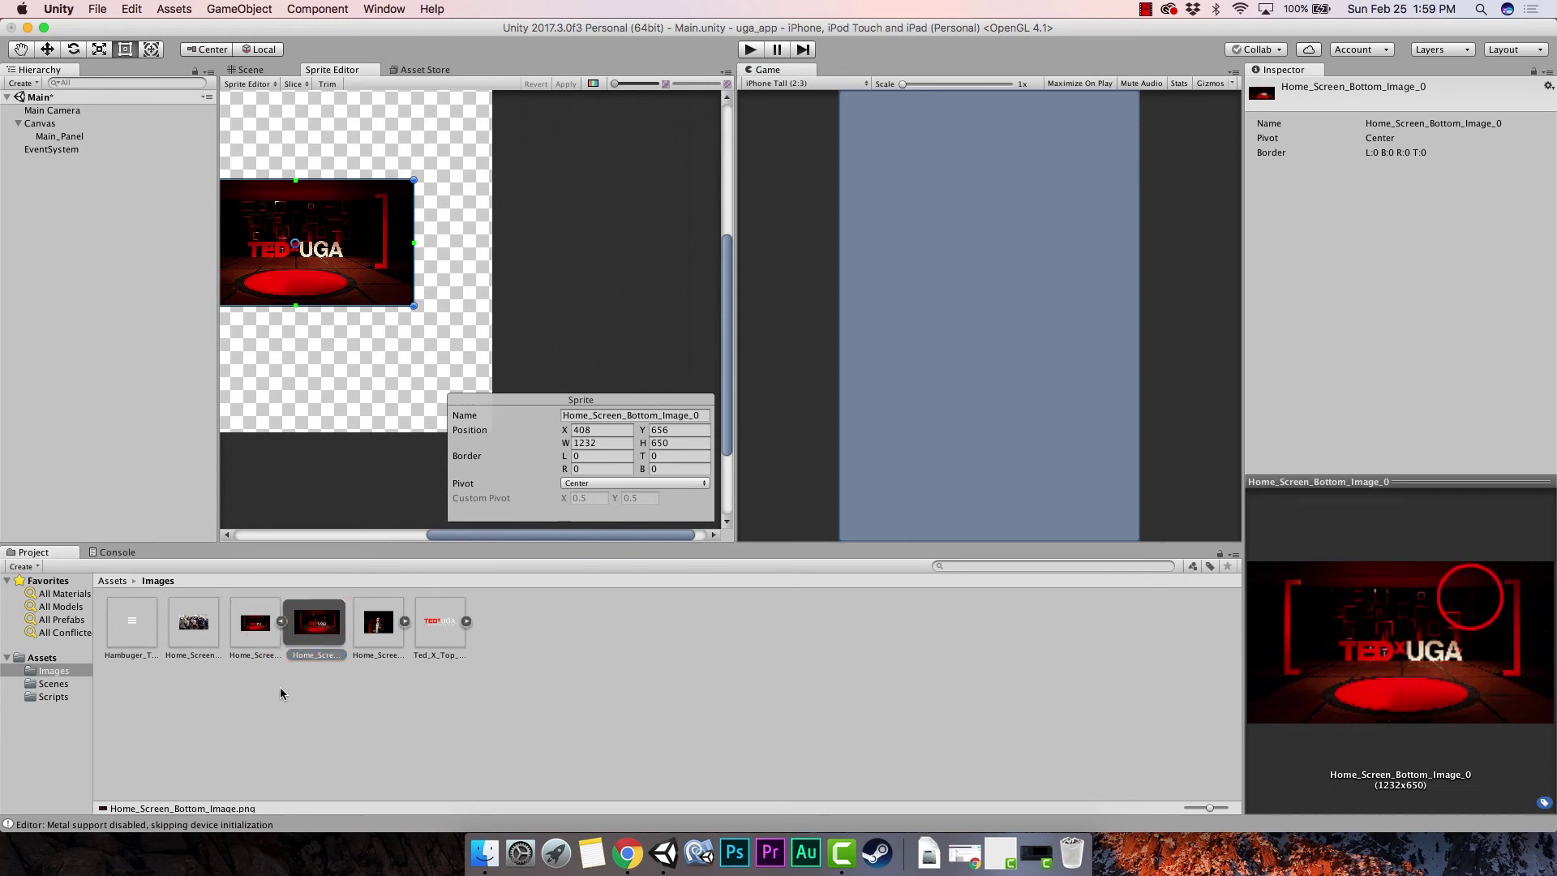
Slice the crowd photo in the home screen middle image with a fitted region at X 412, Y 717, sized 1228 by 618, and apply it.
left_click(203, 626)
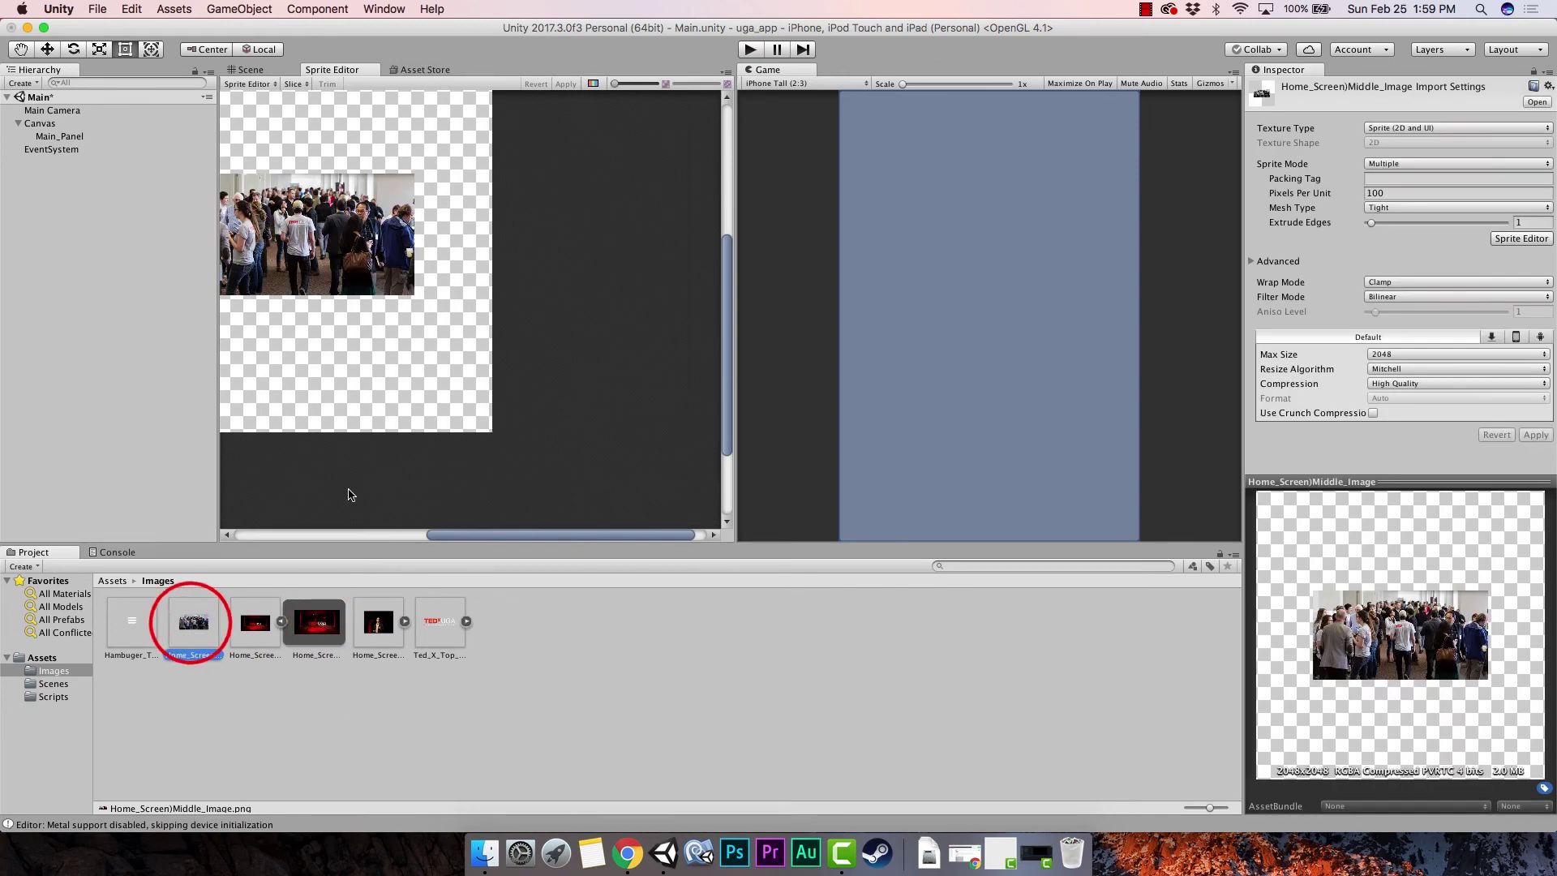
left_click_drag(452, 538, 396, 533)
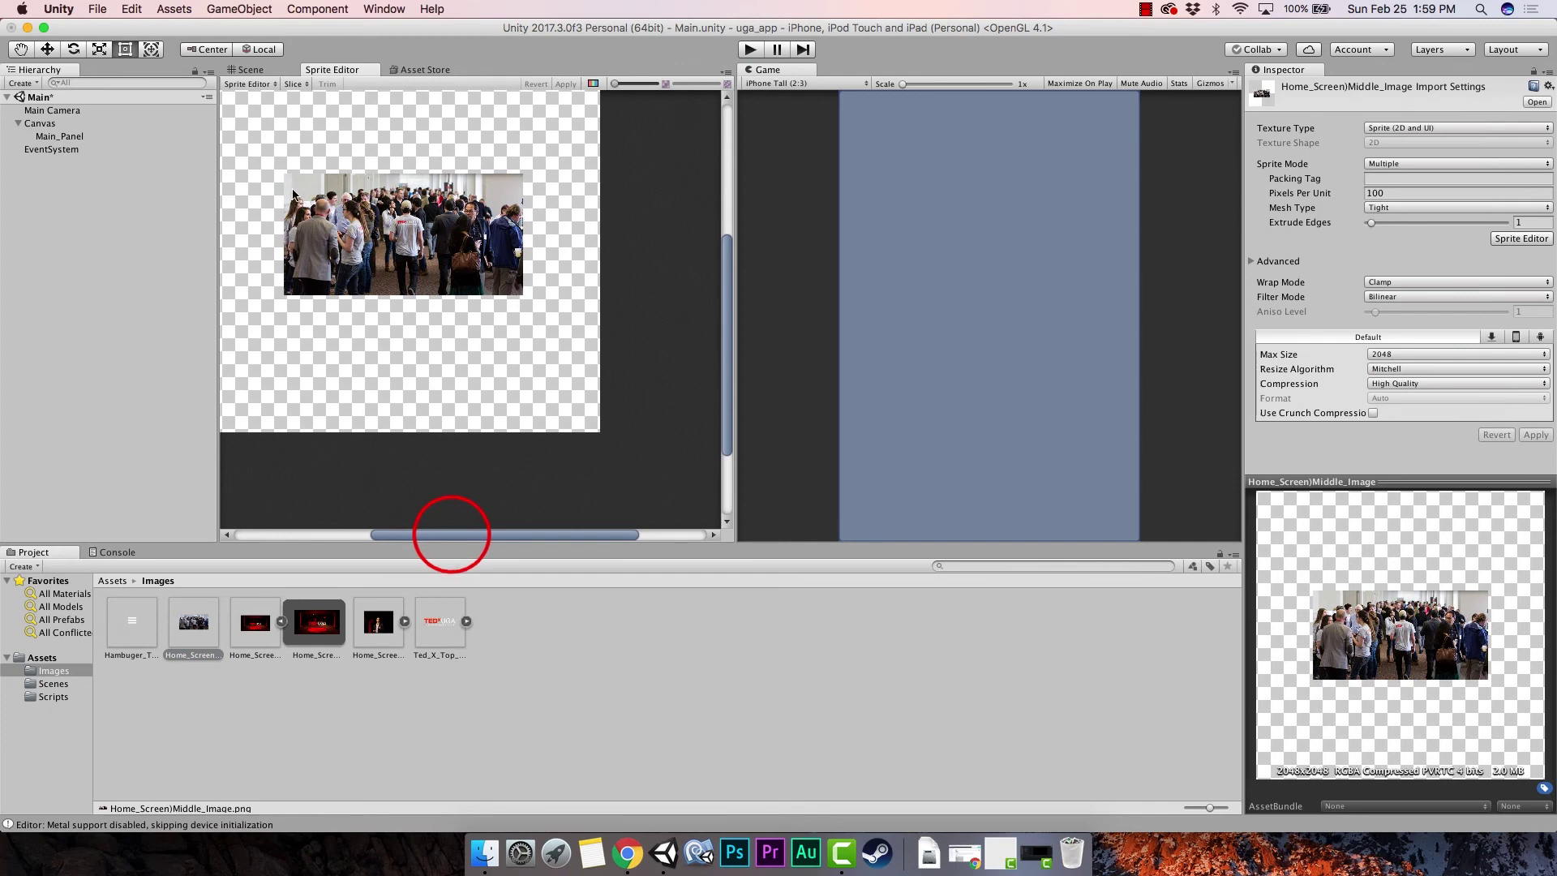
left_click_drag(275, 164, 533, 305)
left_click_drag(380, 163, 381, 174)
left_click_drag(274, 188, 285, 195)
left_click_drag(370, 306, 372, 293)
left_click_drag(532, 252, 522, 252)
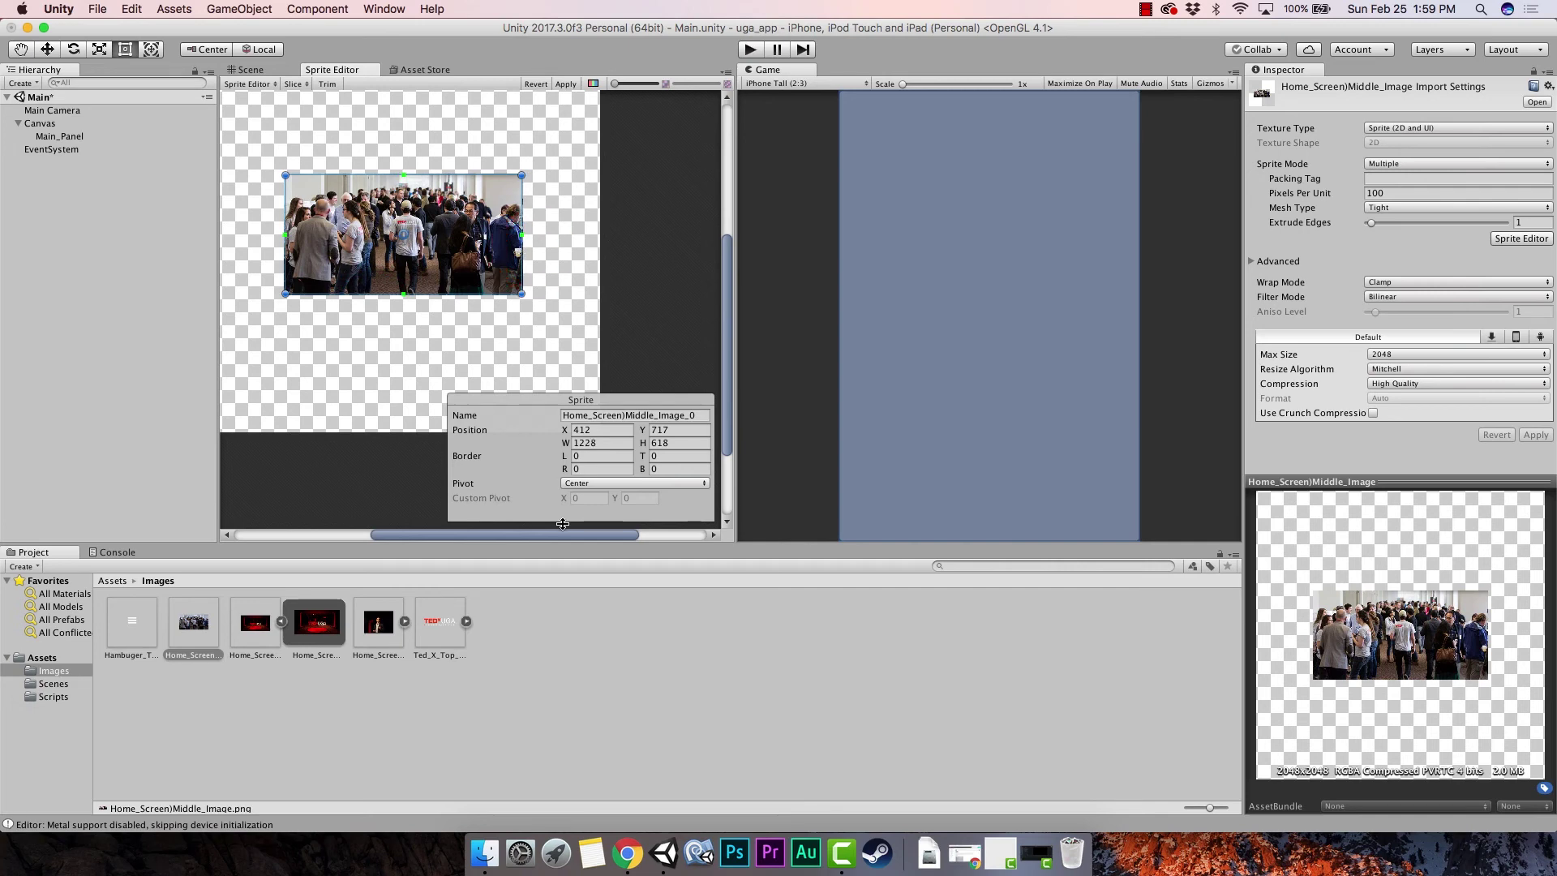
left_click(568, 609)
left_click(888, 290)
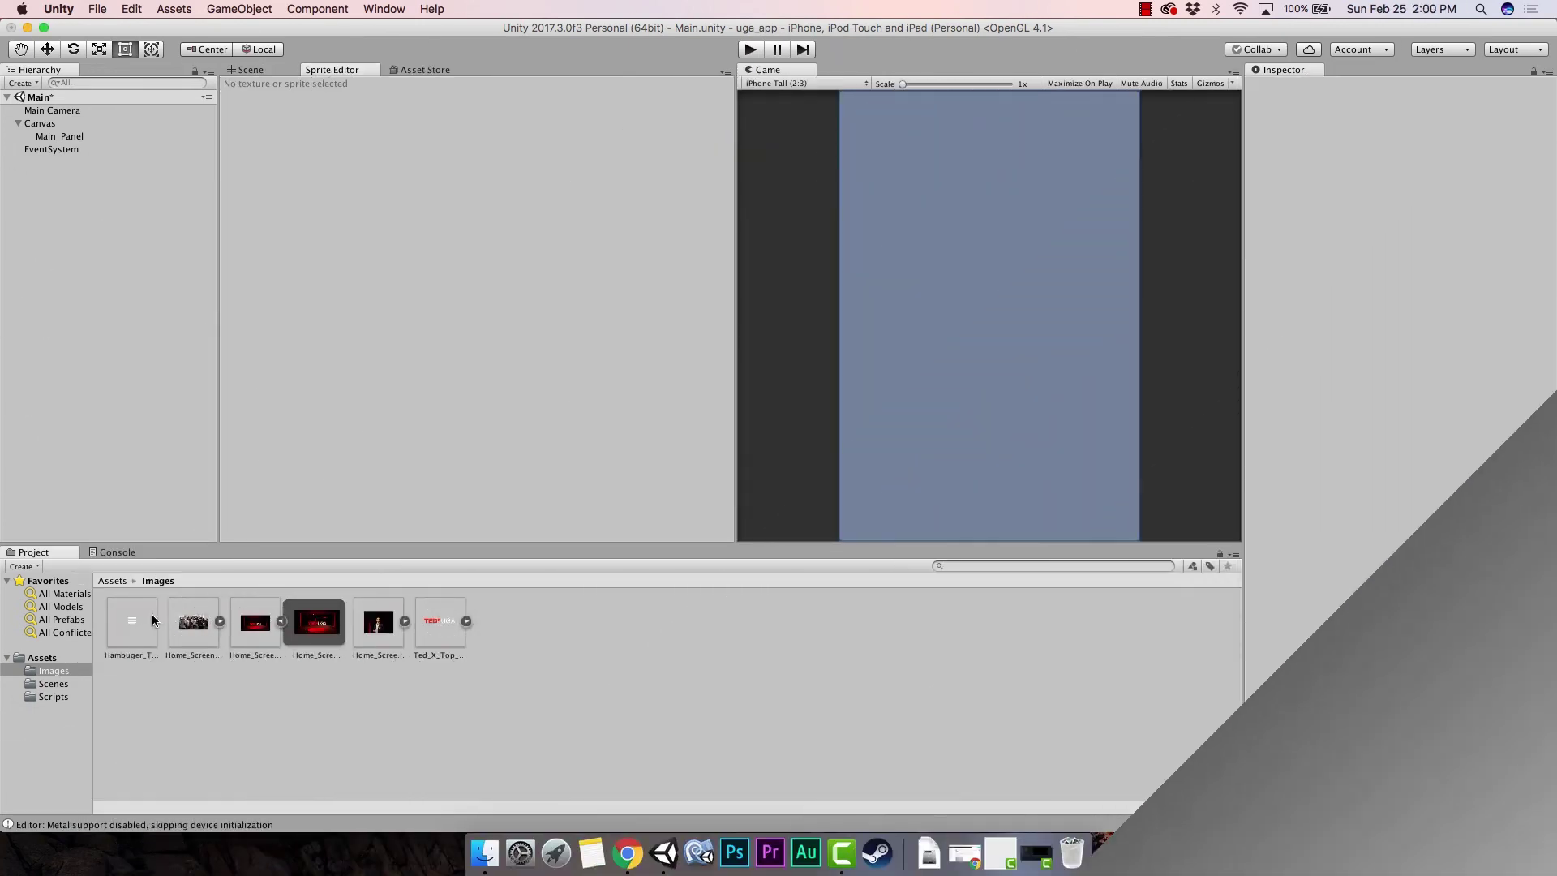
Draw a sprite region about 123 by 91 pixels around the Hambuger_Top_Left icon and fit its sides at X 210 and width 92.
left_click(130, 623)
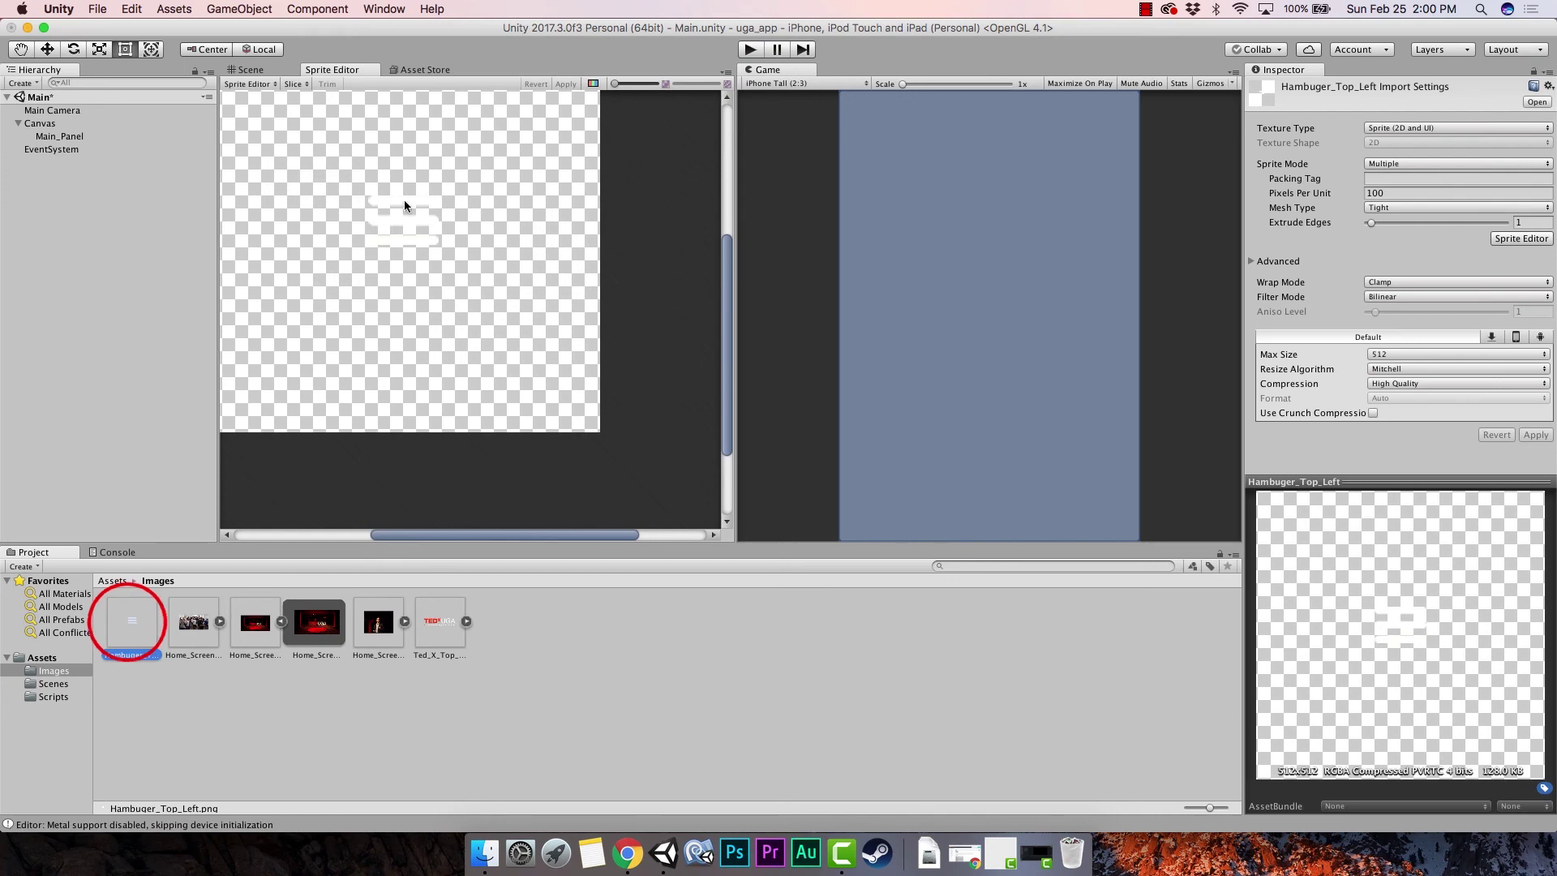
left_click_drag(376, 203, 449, 254)
scroll(444, 230, "up", 5)
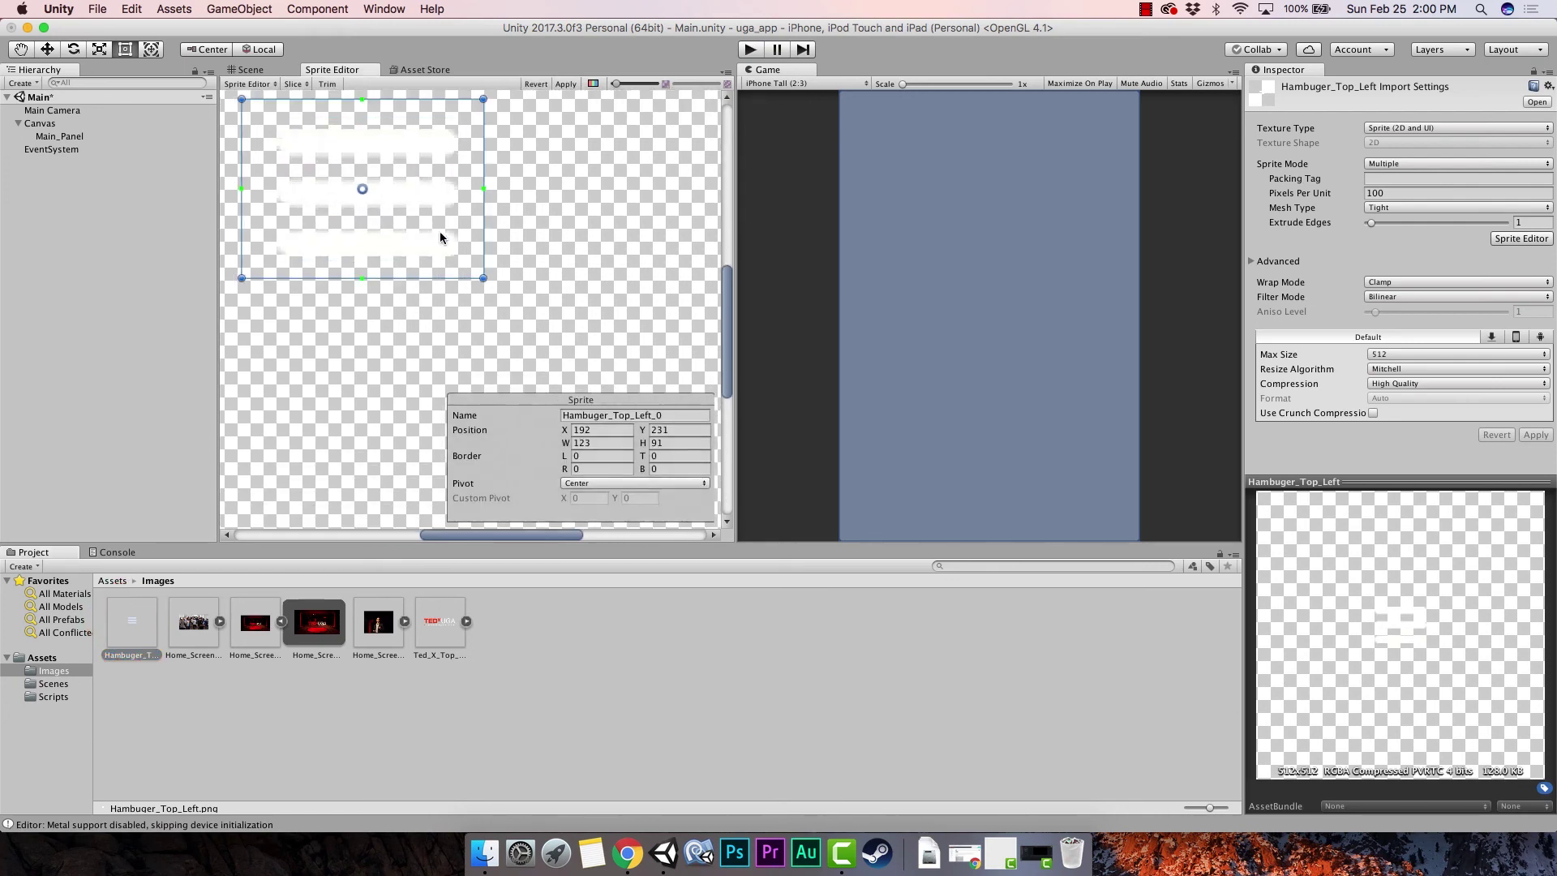
left_click(483, 214)
left_click(431, 226)
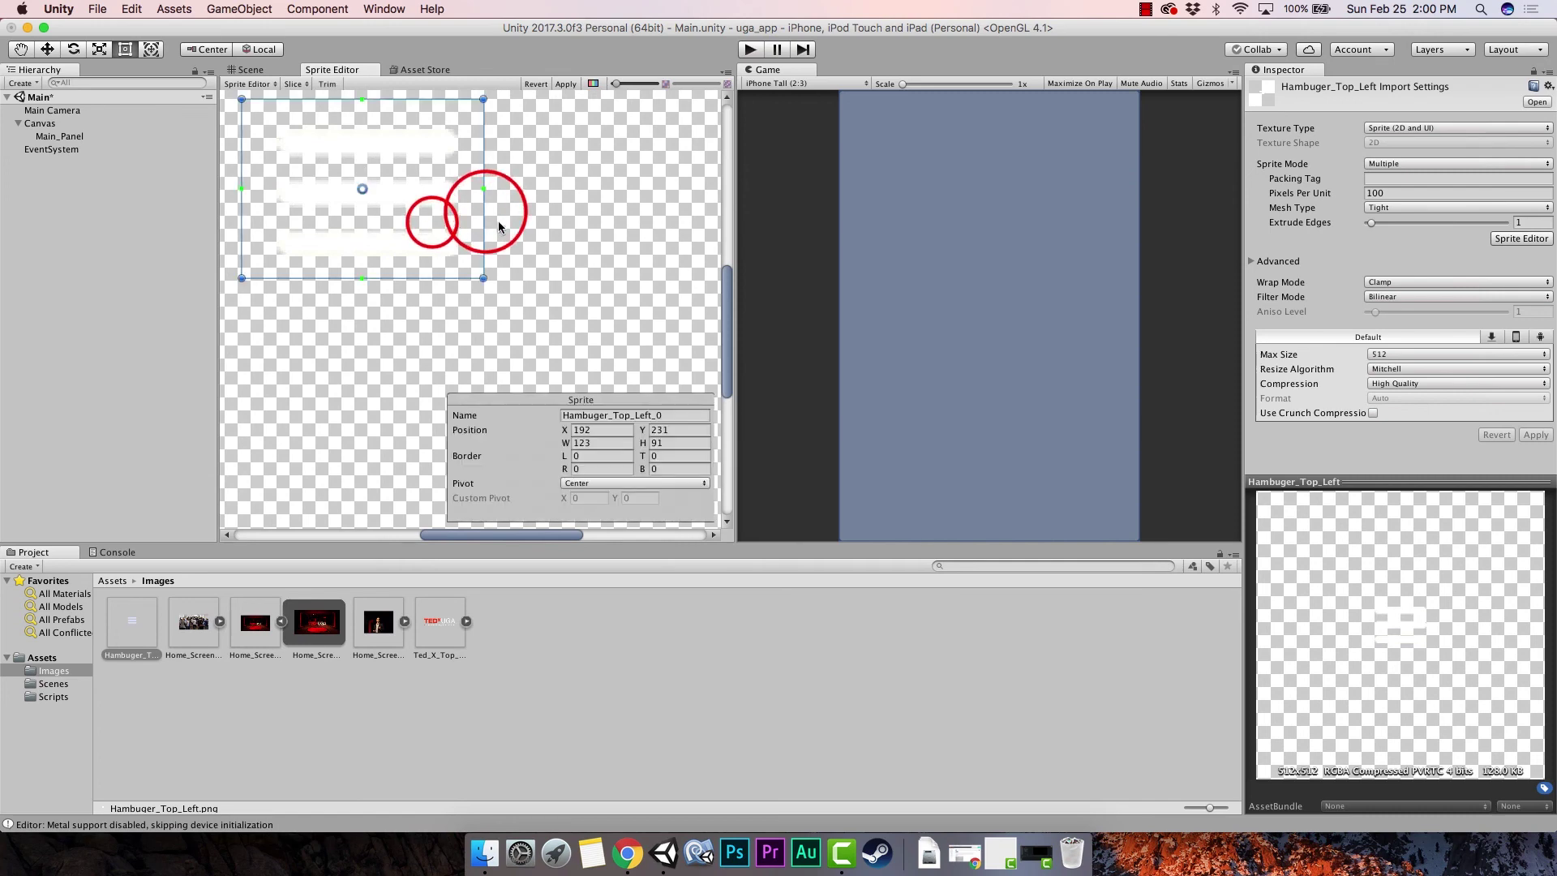
left_click_drag(479, 213, 458, 214)
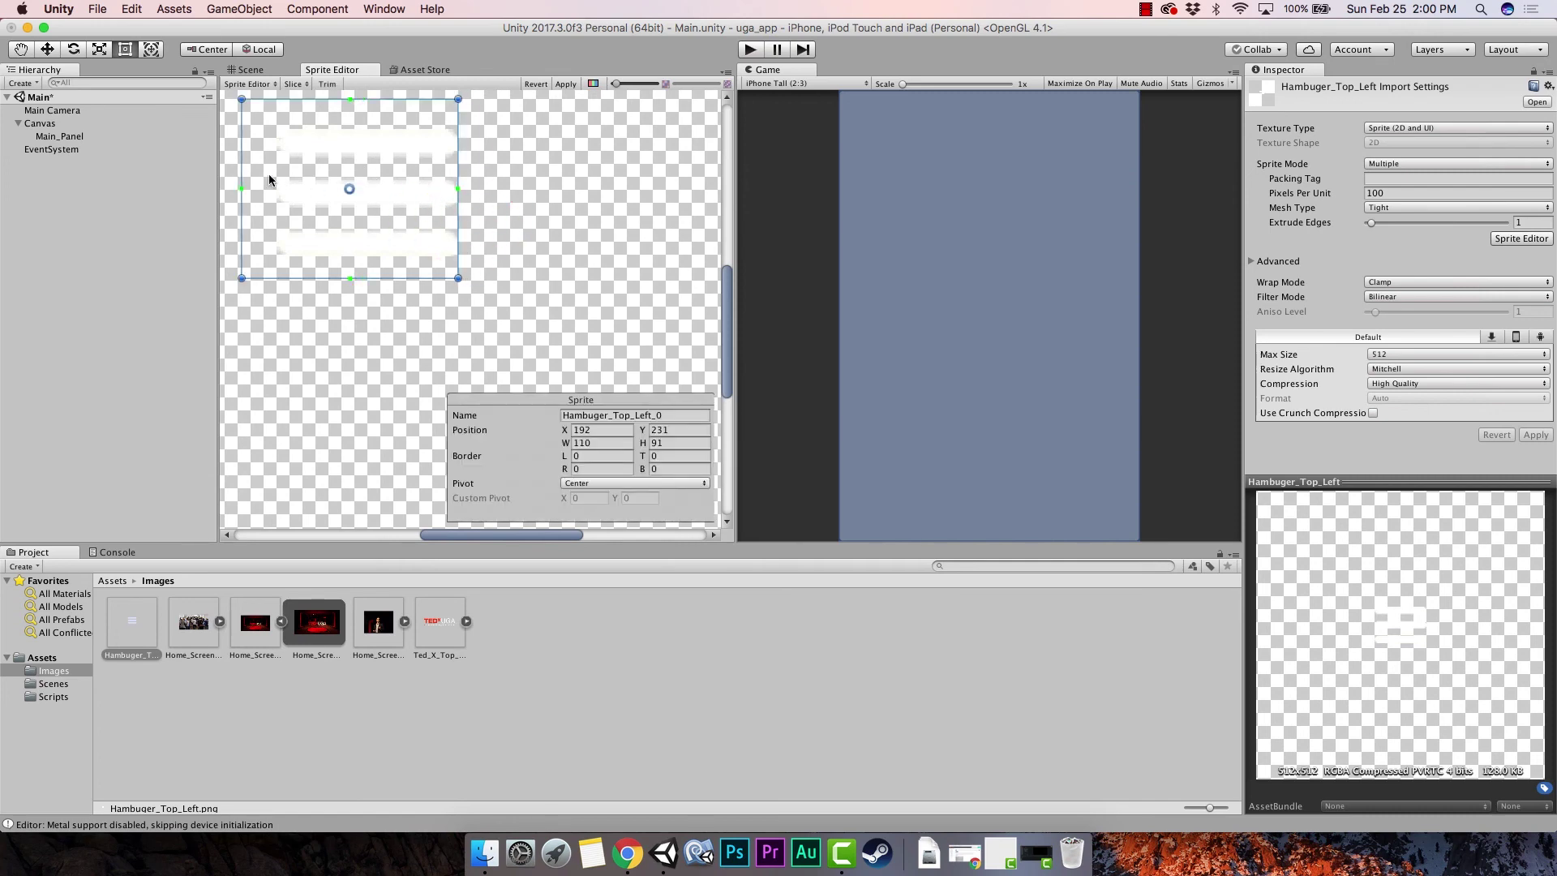
left_click_drag(241, 170, 277, 172)
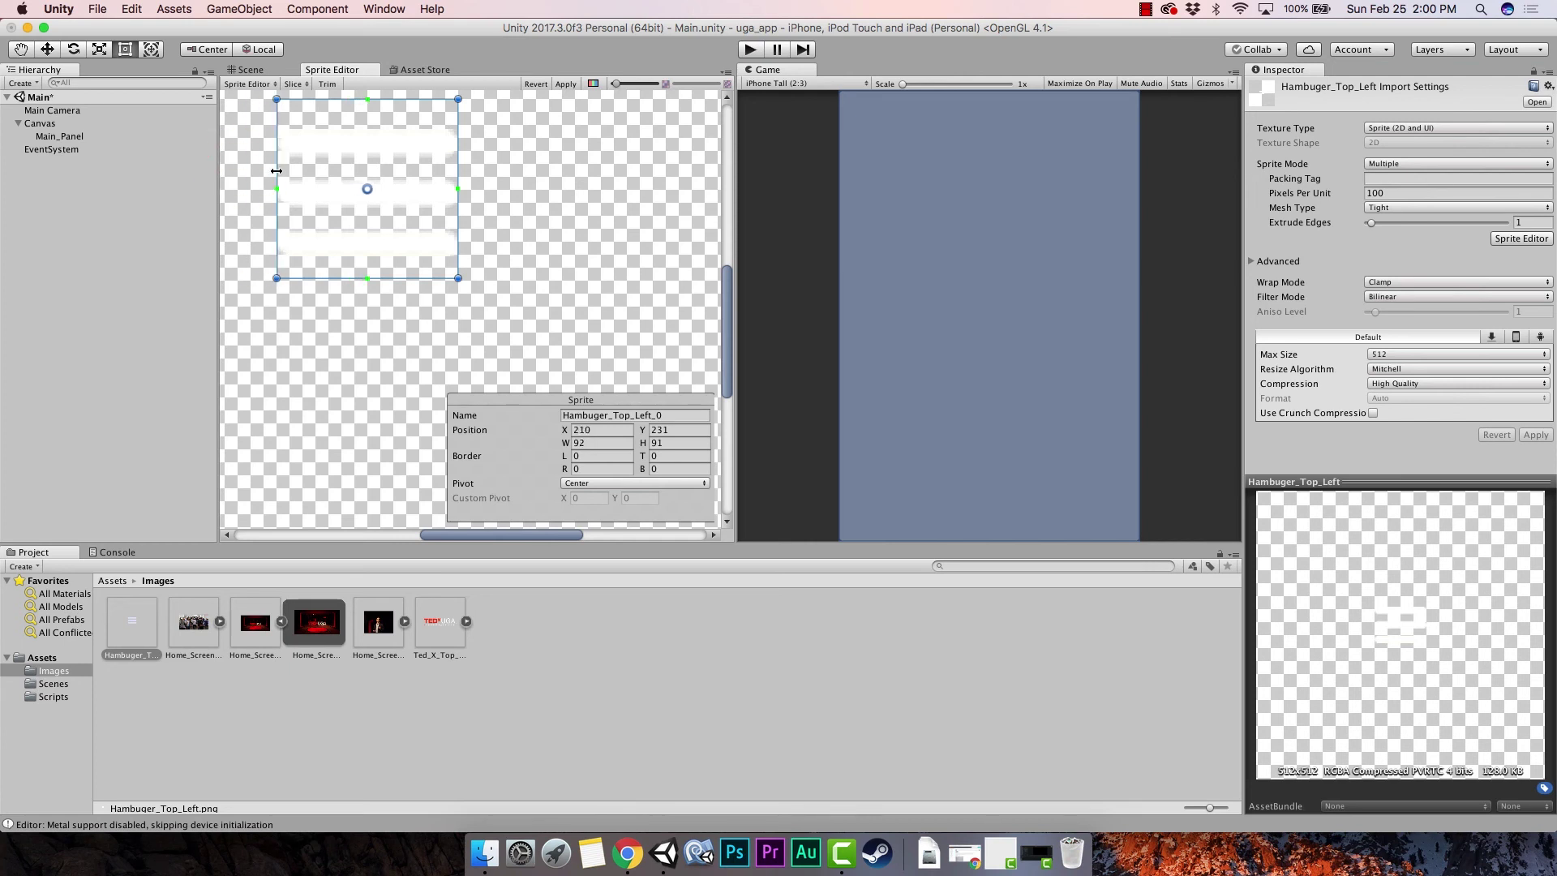
Fit the region's top and bottom edges to the hamburger icon at Y 241 and height 67, and apply the slicing.
left_click_drag(362, 99, 363, 125)
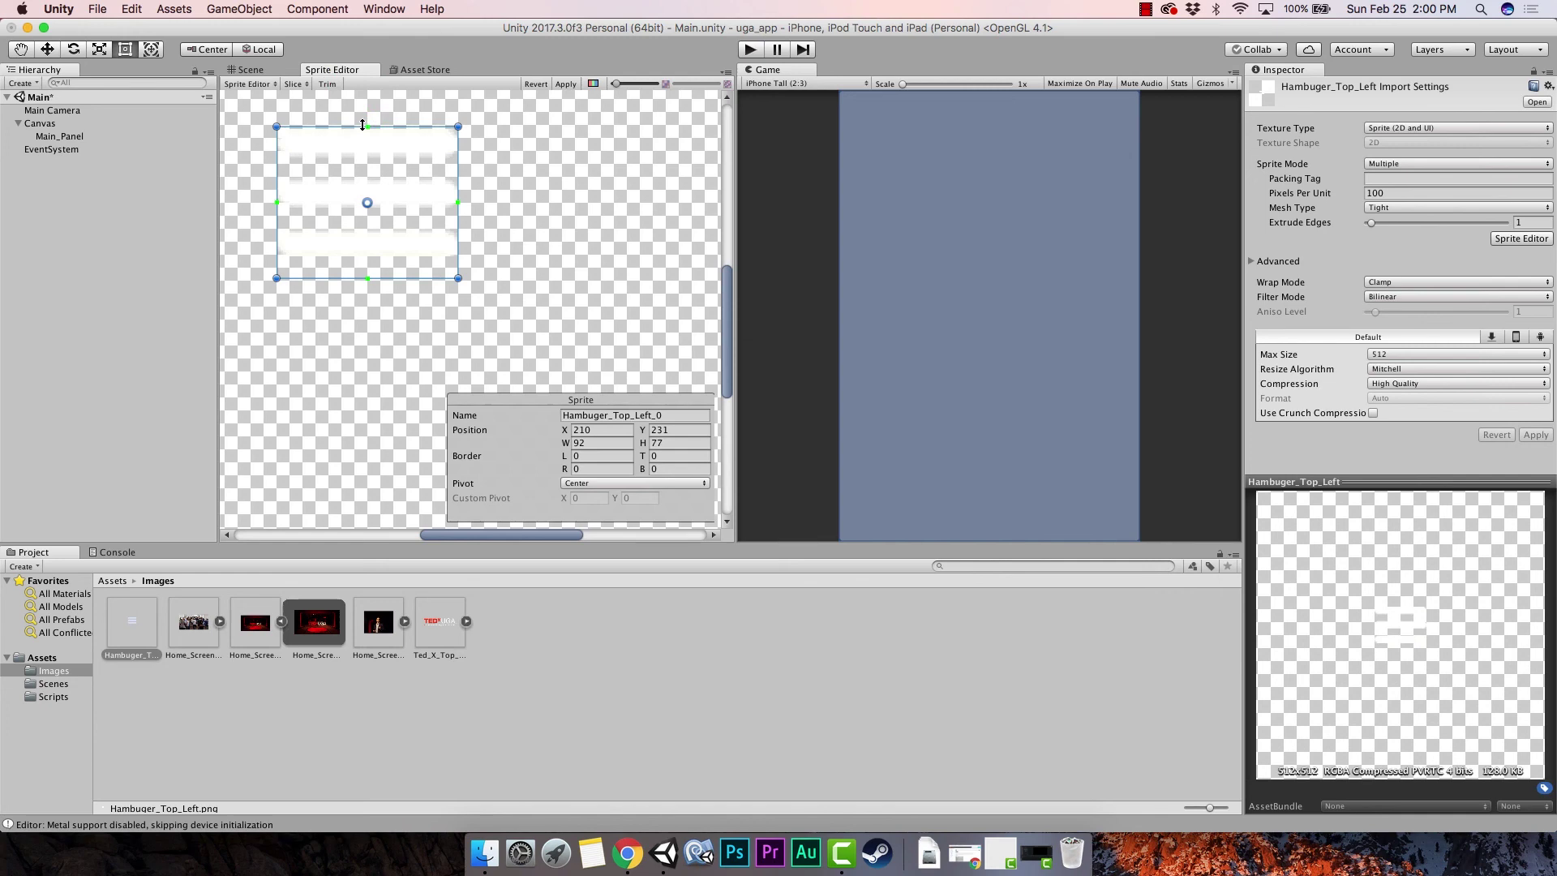
left_click_drag(349, 278, 350, 258)
left_click(568, 601)
left_click(877, 293)
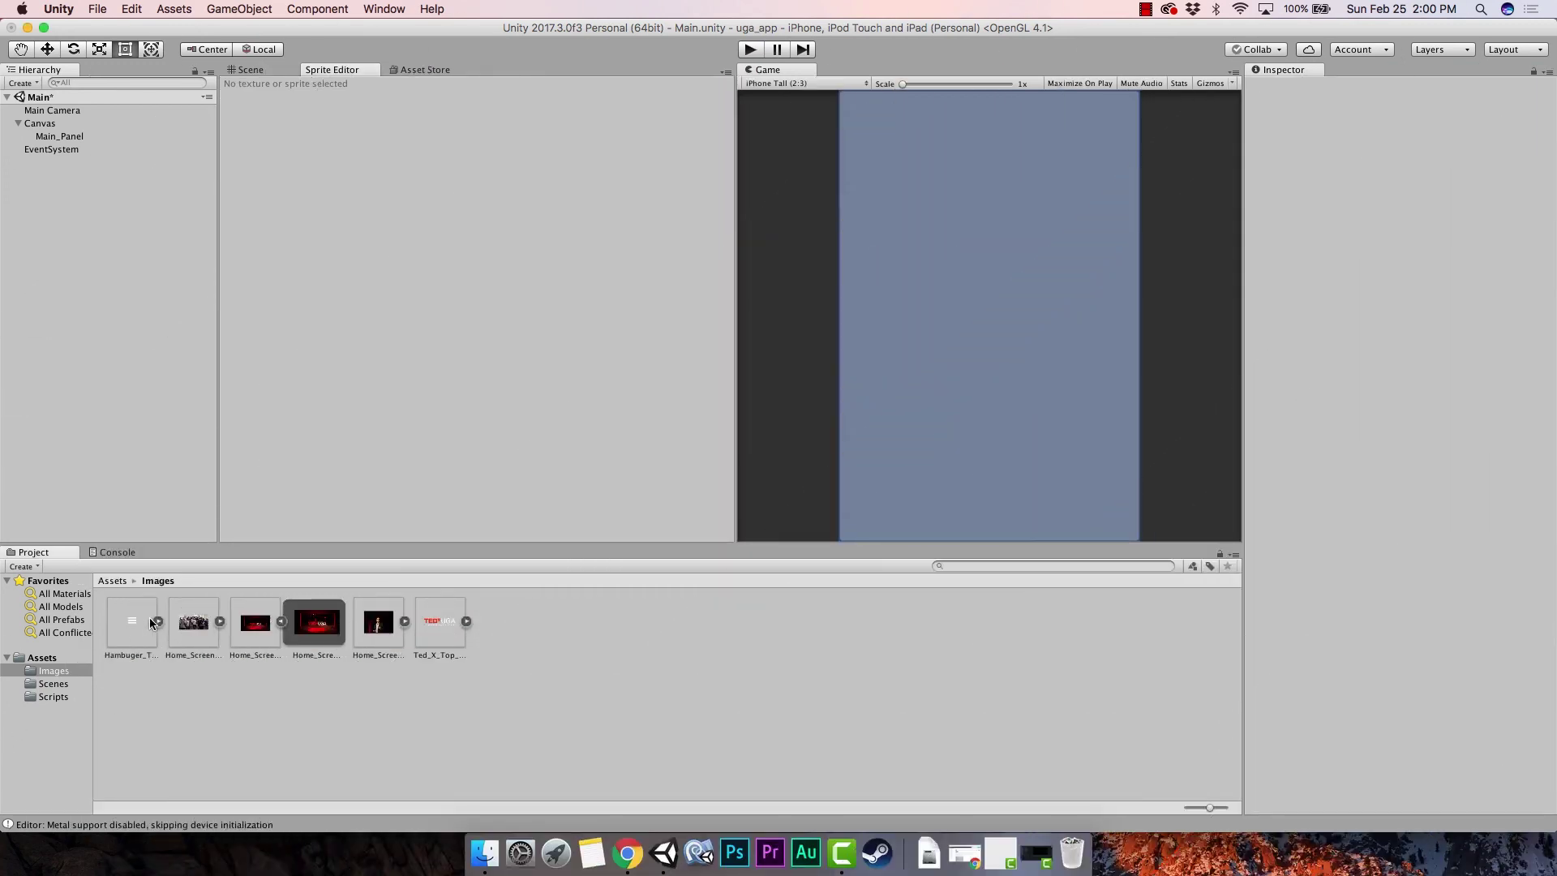
Preview the sprite sliced from Hambuger_Top_Left and collapse the expanded sprite lists.
left_click(158, 622)
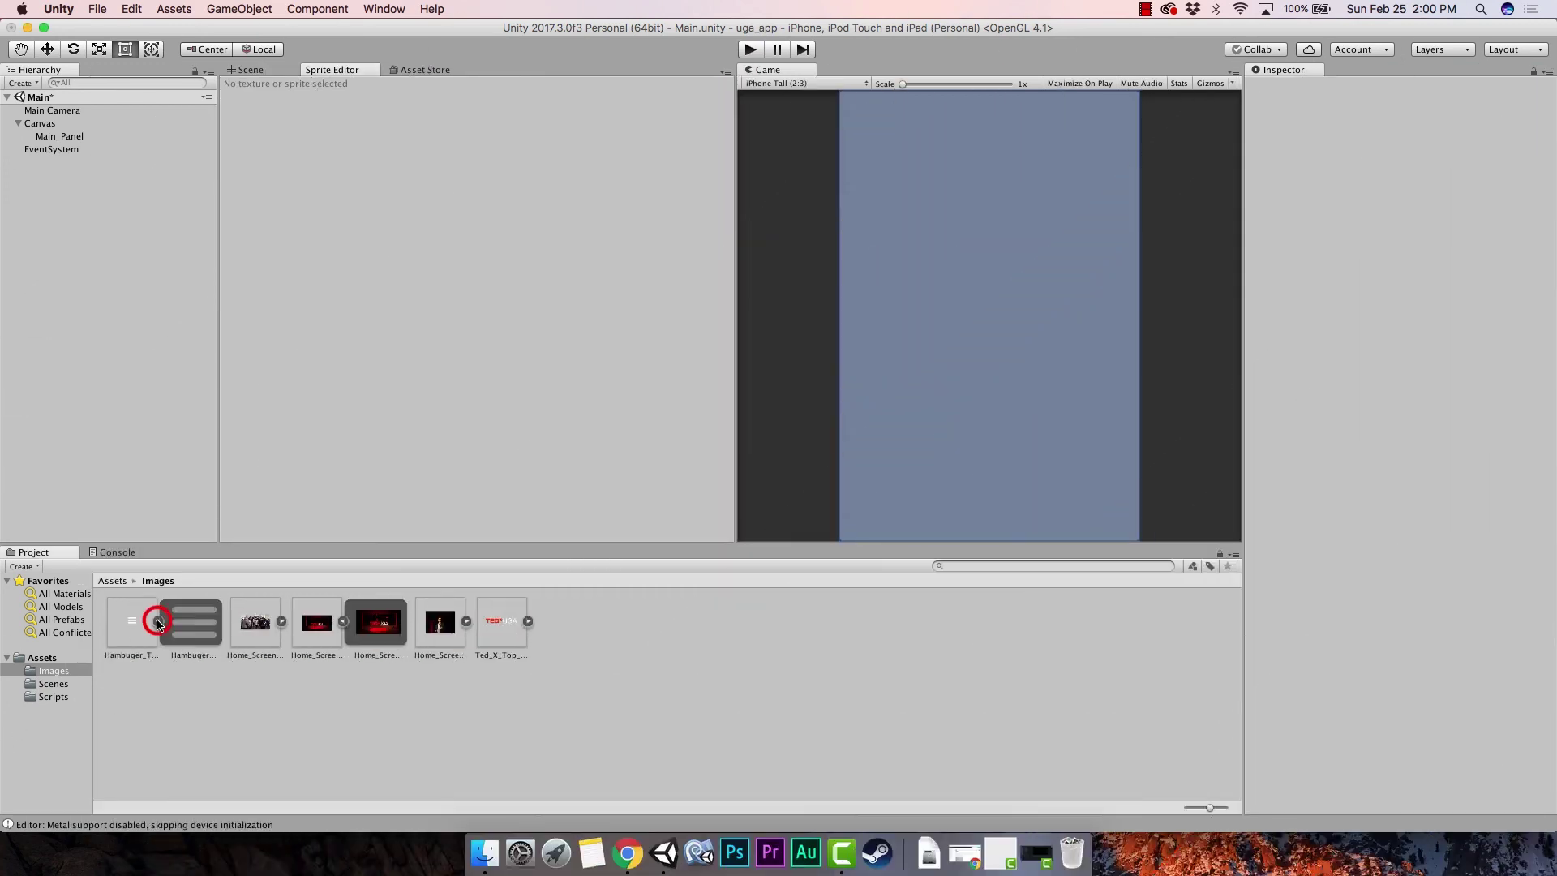
left_click(183, 623)
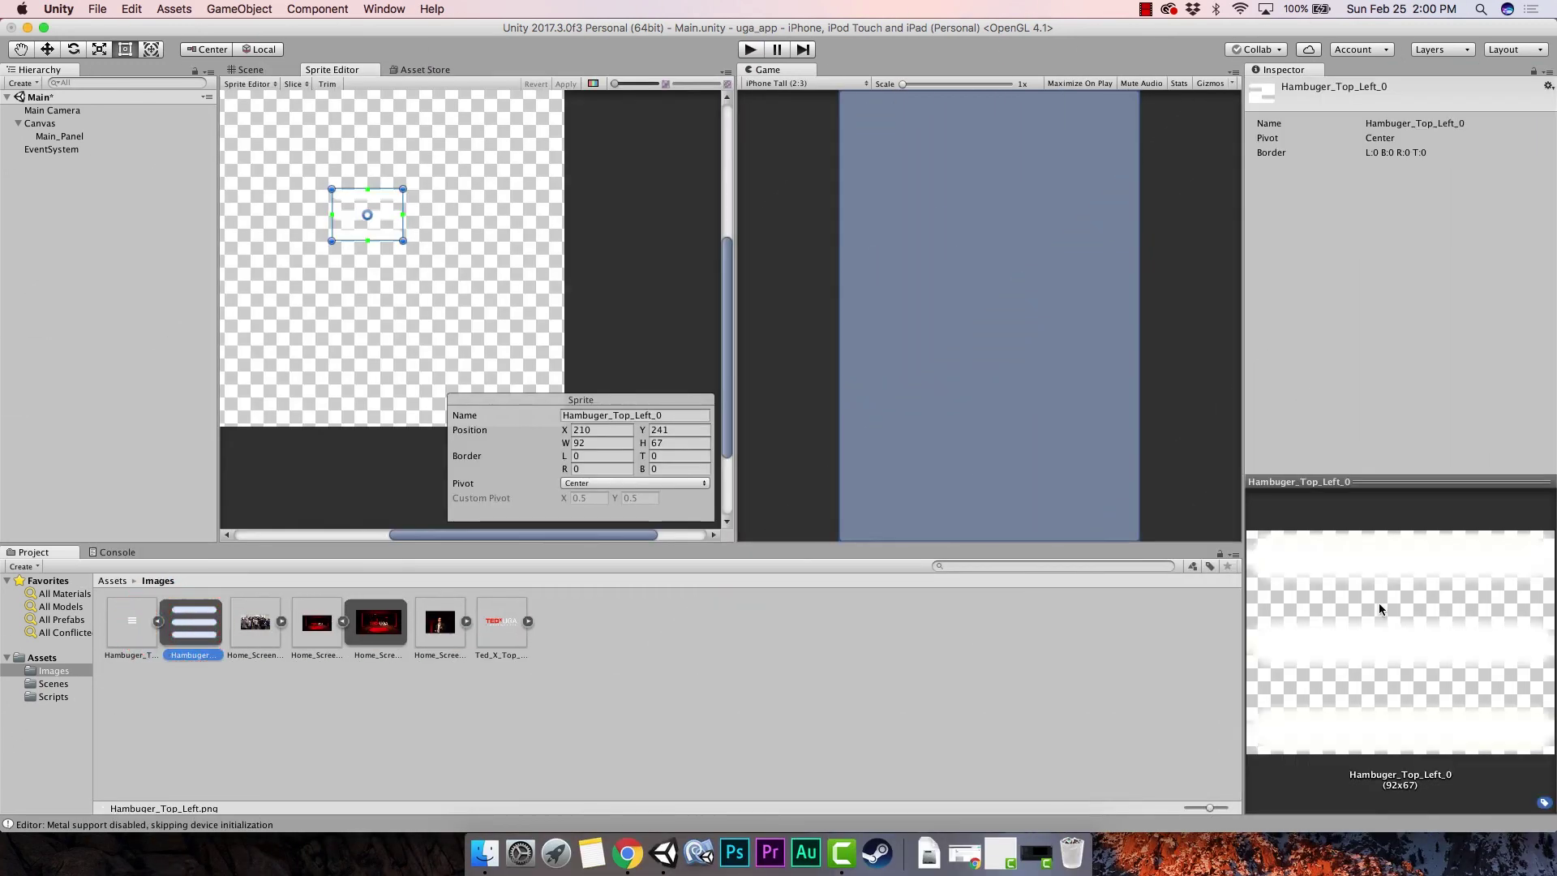
left_click(146, 698)
left_click(158, 621)
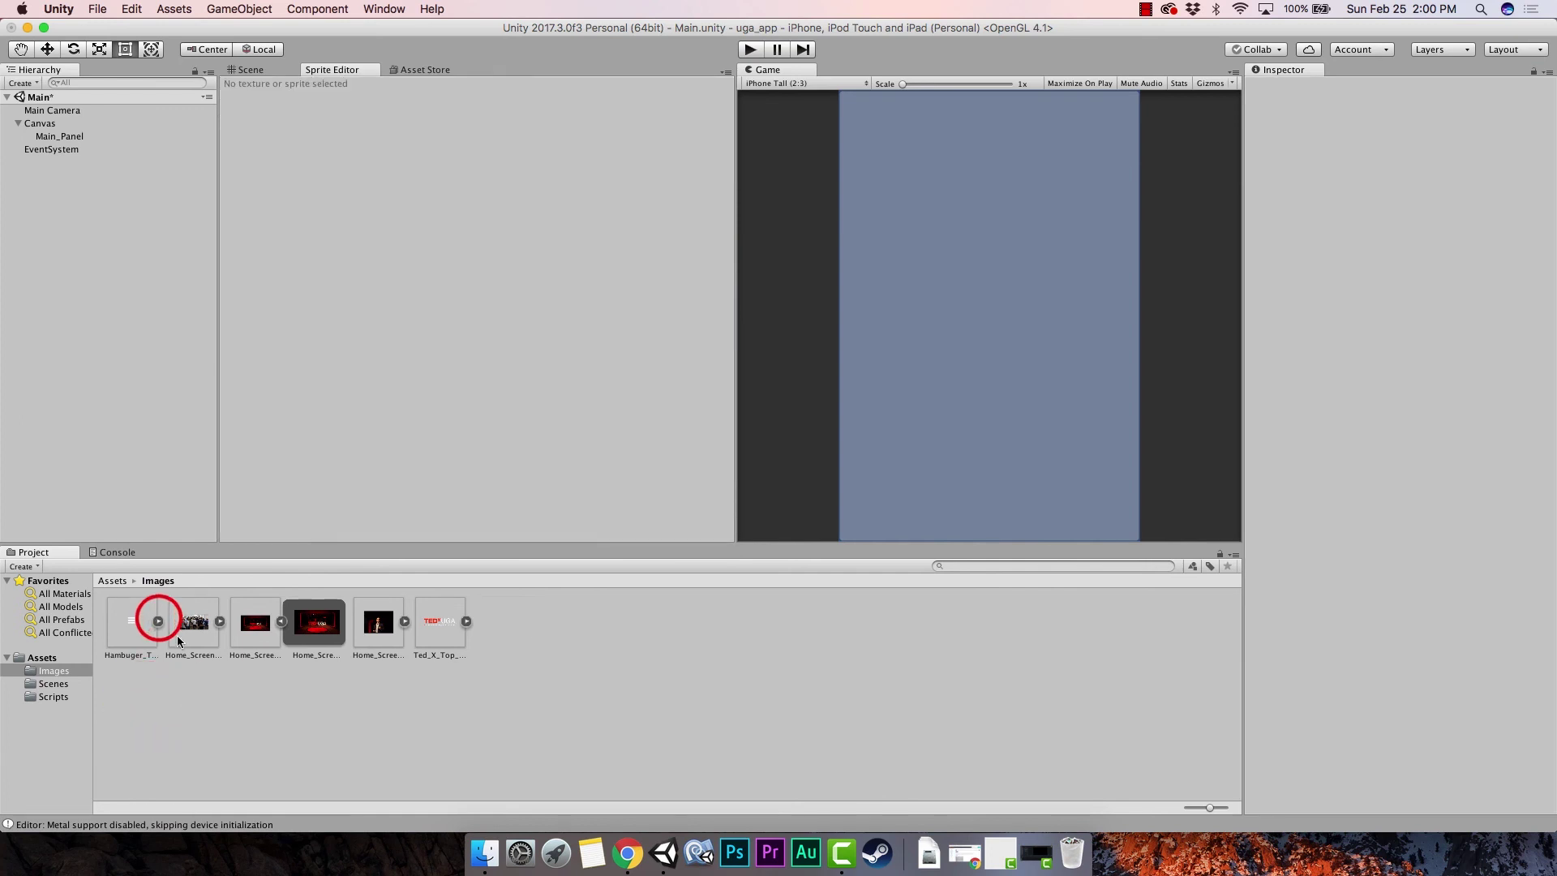
left_click(281, 621)
View the max size options of Home_Screen_Bottom_Image and keep 2048.
left_click(241, 641)
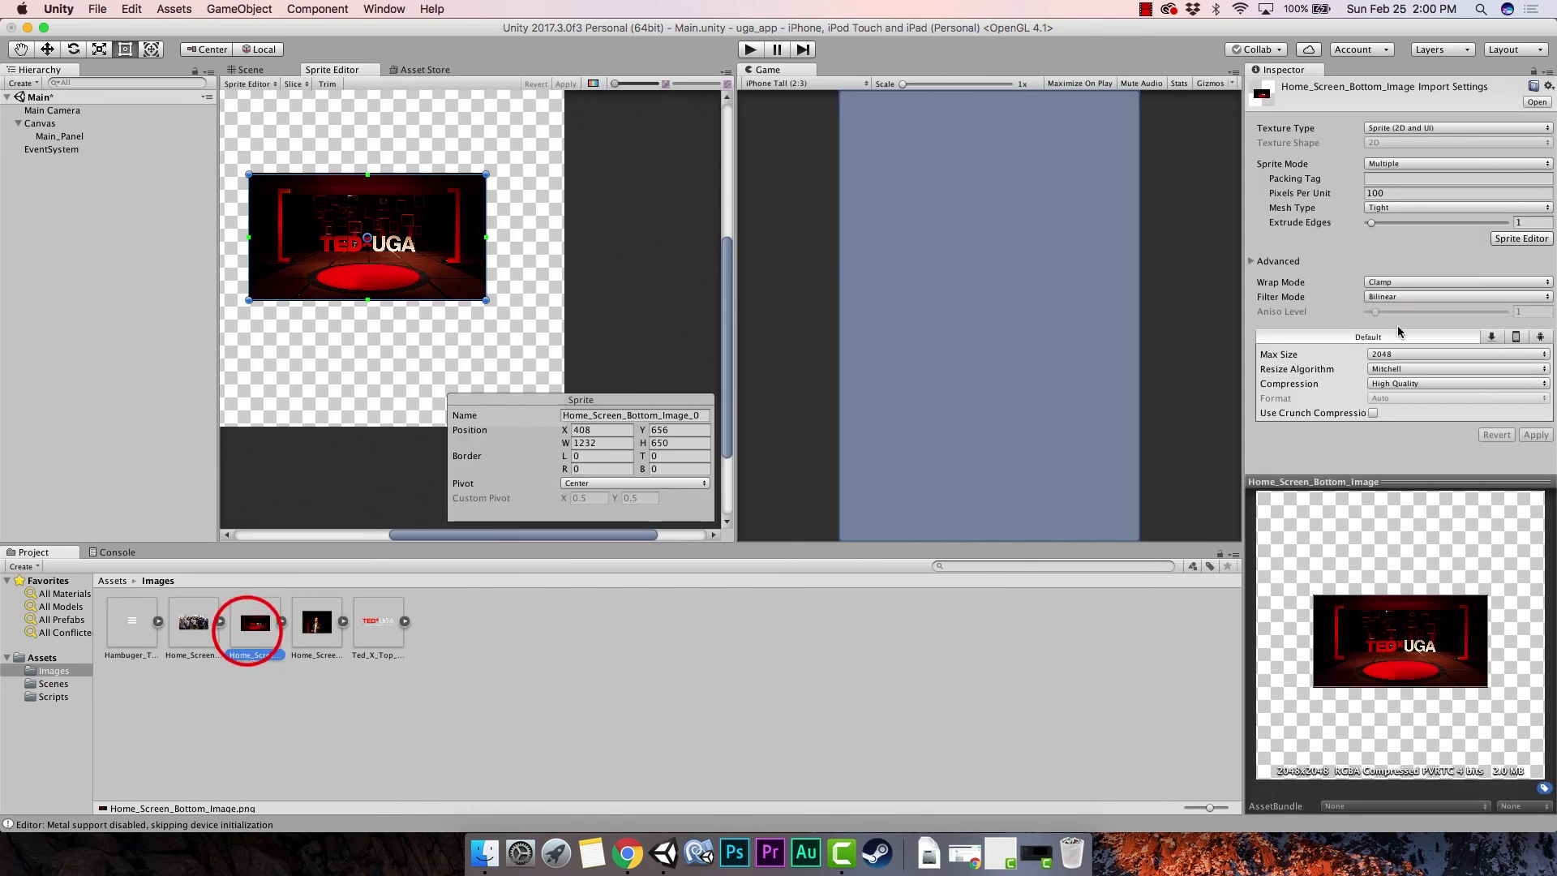
left_click(1403, 352)
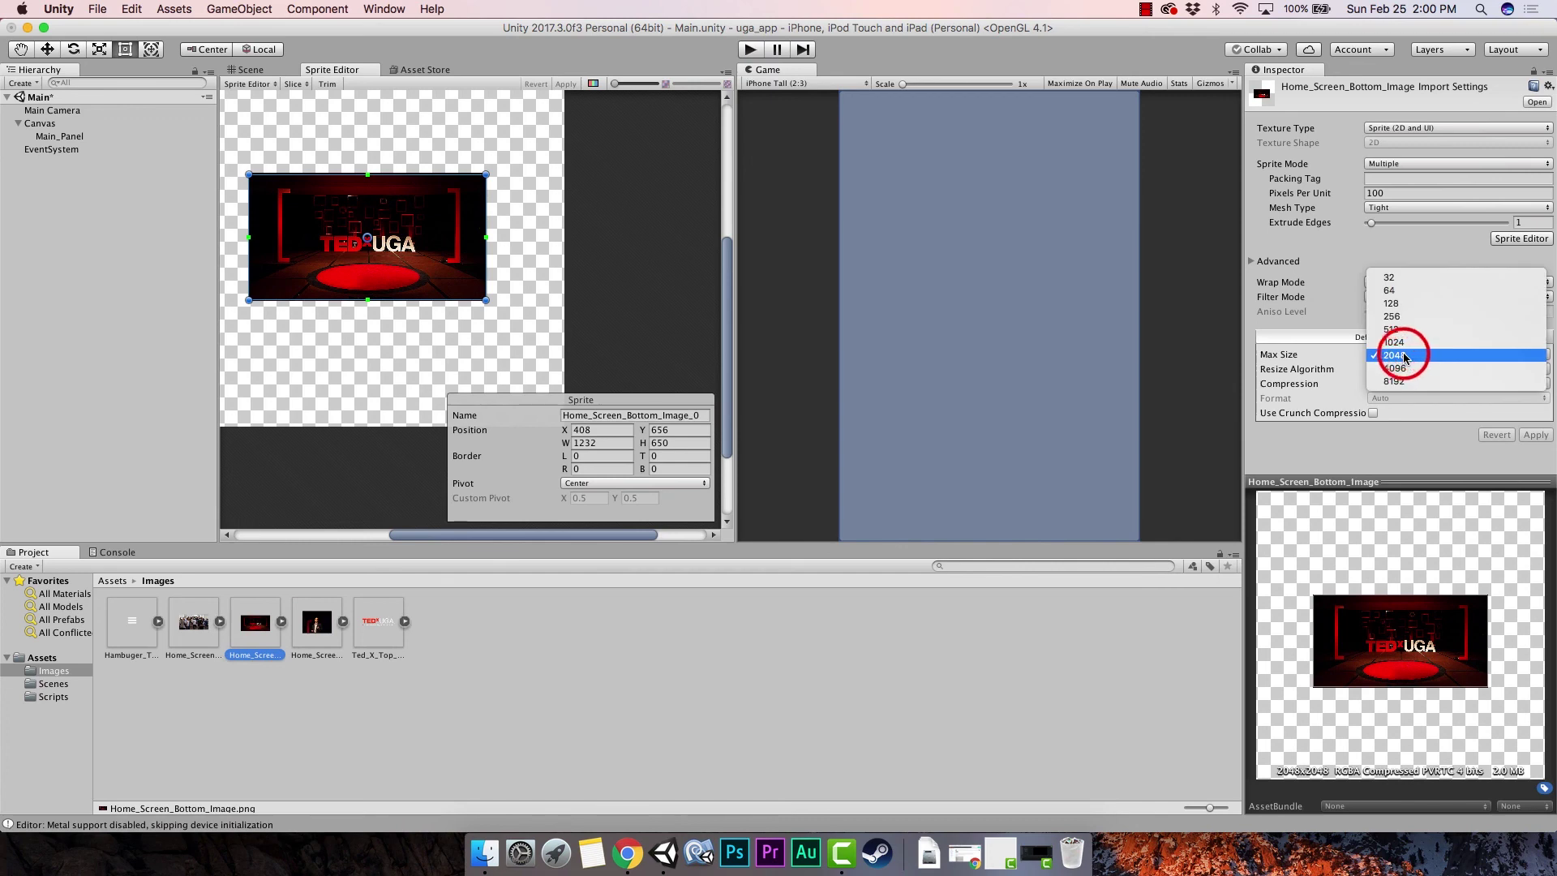
left_click(882, 687)
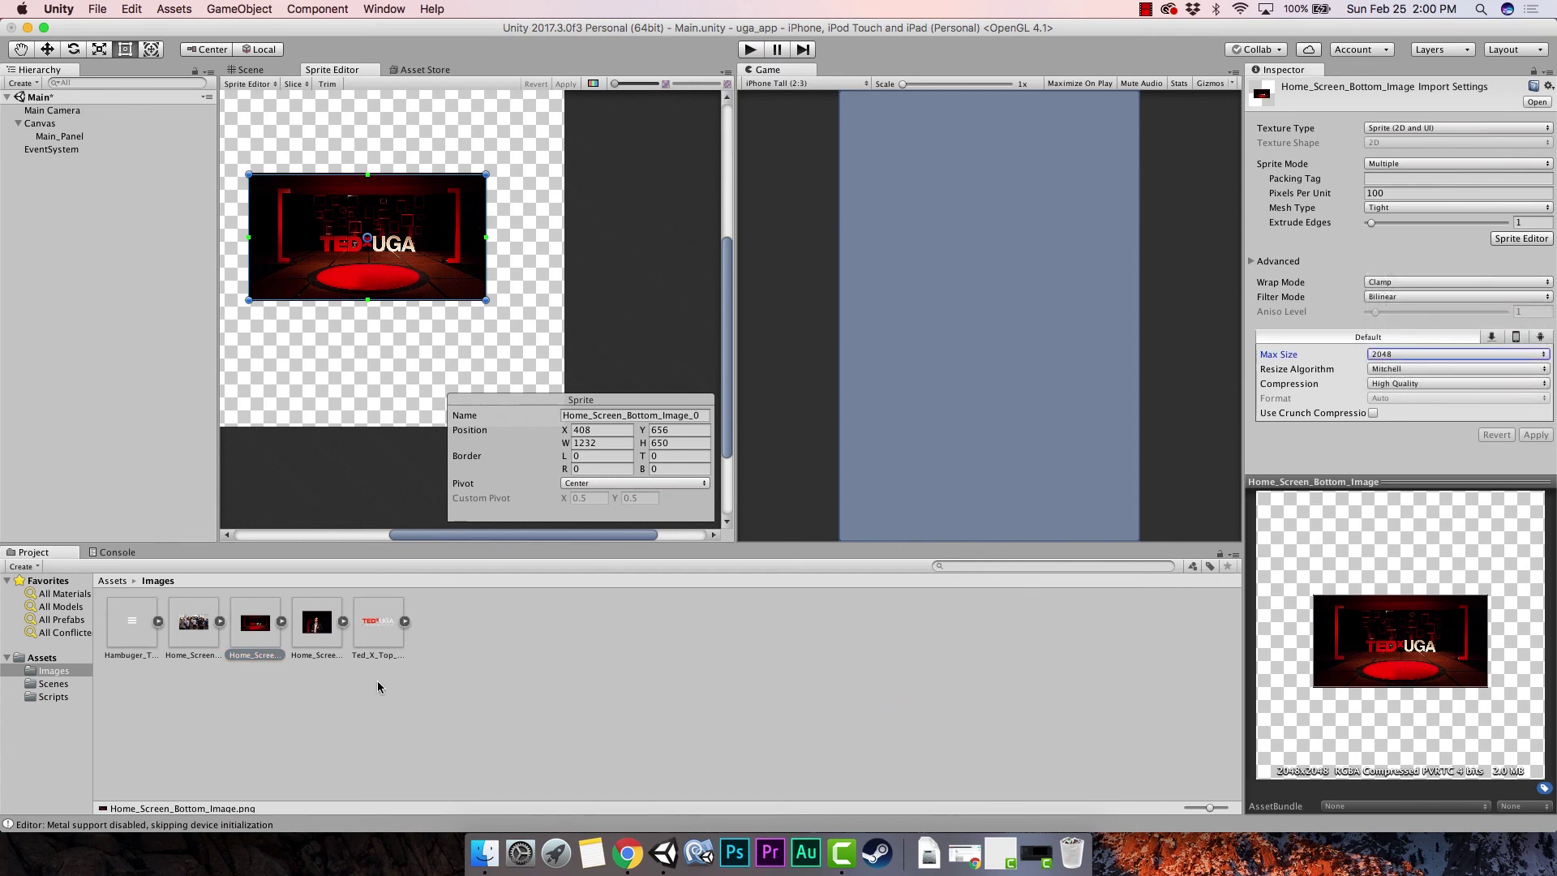